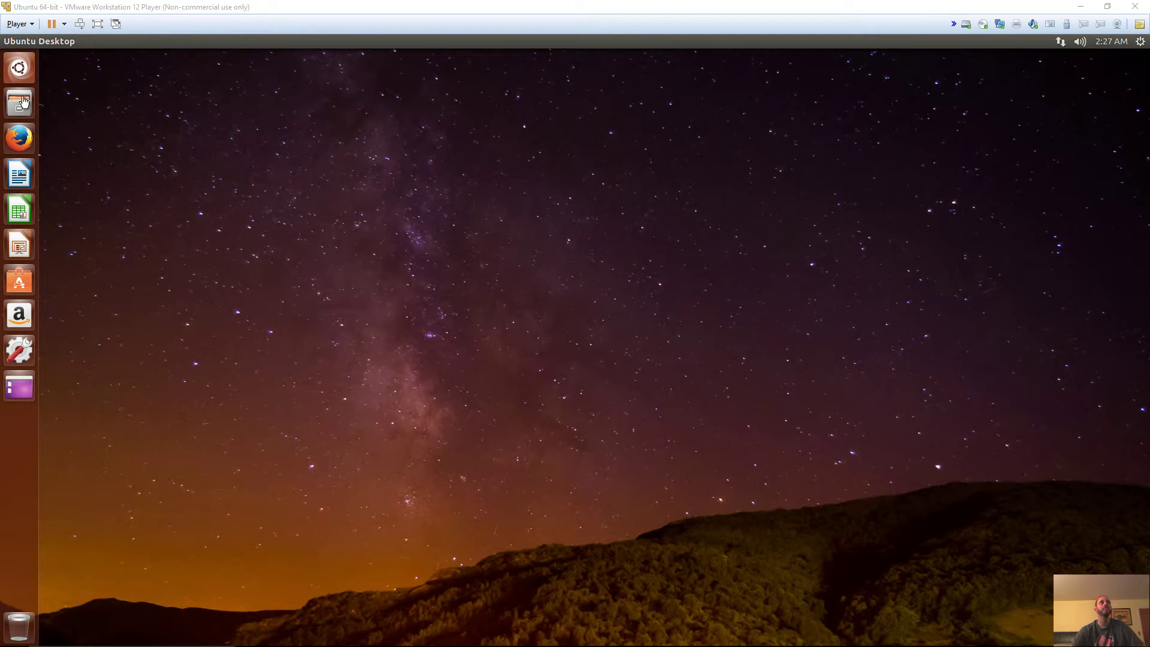
# Step: Search Ubuntu Software for 'syna', correcting the misspelled 'syhapt' query
pyautogui.press('Num_Lock')
pyautogui.click(20, 282)
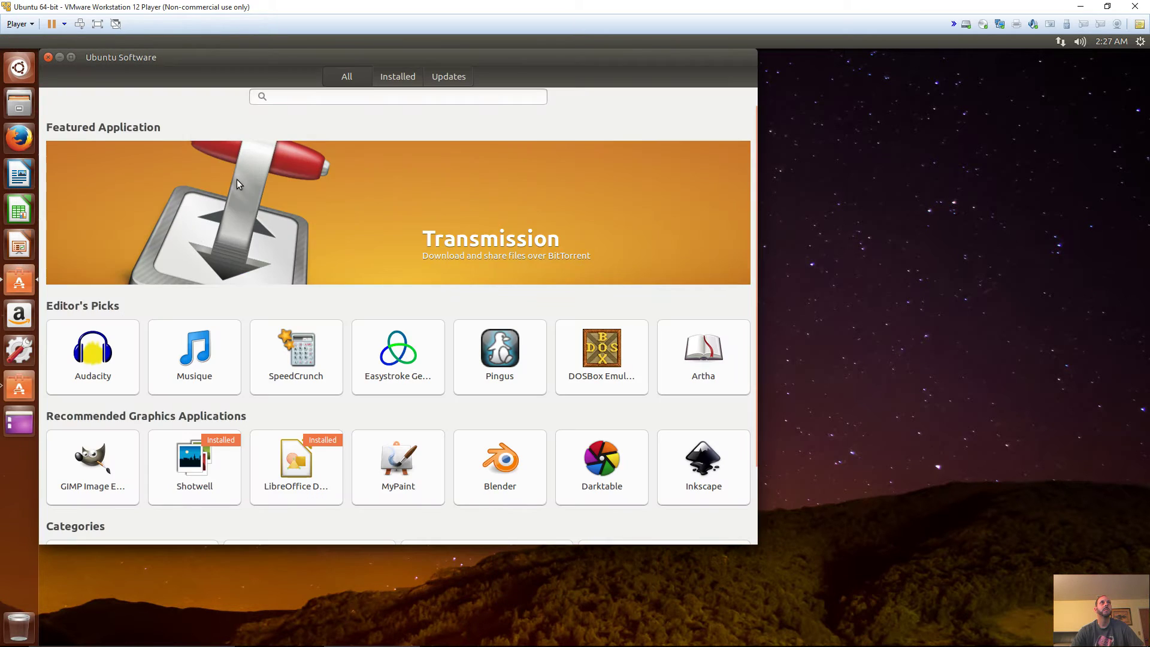
pyautogui.write('syh')
pyautogui.write('aptic')
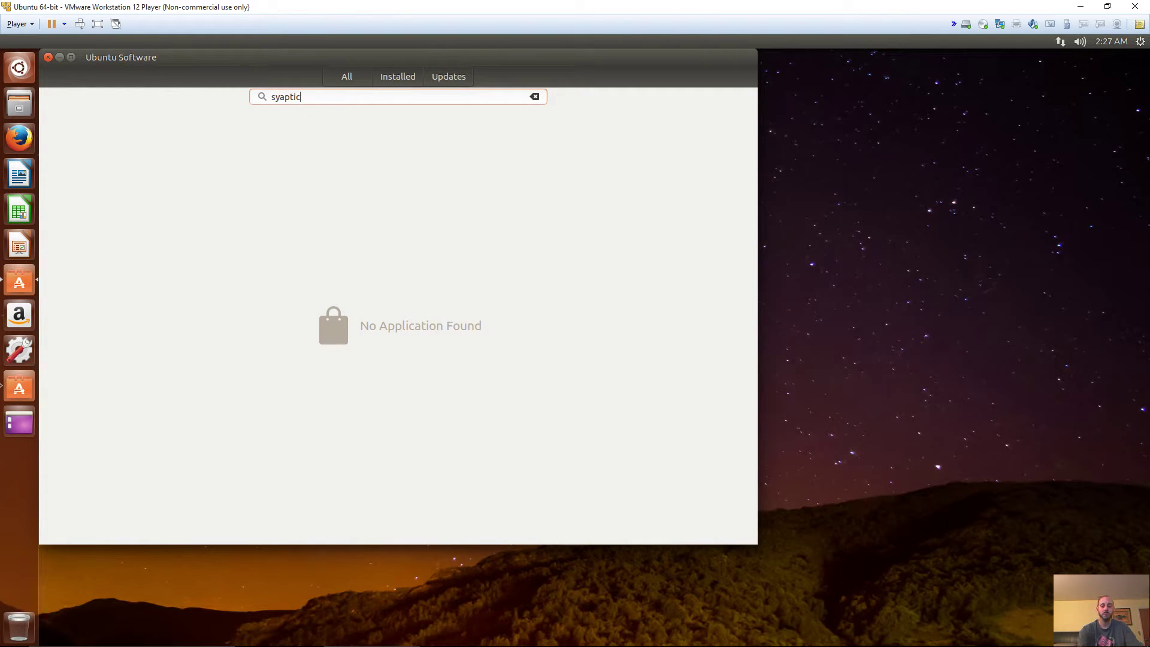
pyautogui.hotkey('ctrl', 'a')
pyautogui.press('BackSpace')
pyautogui.write('syna')
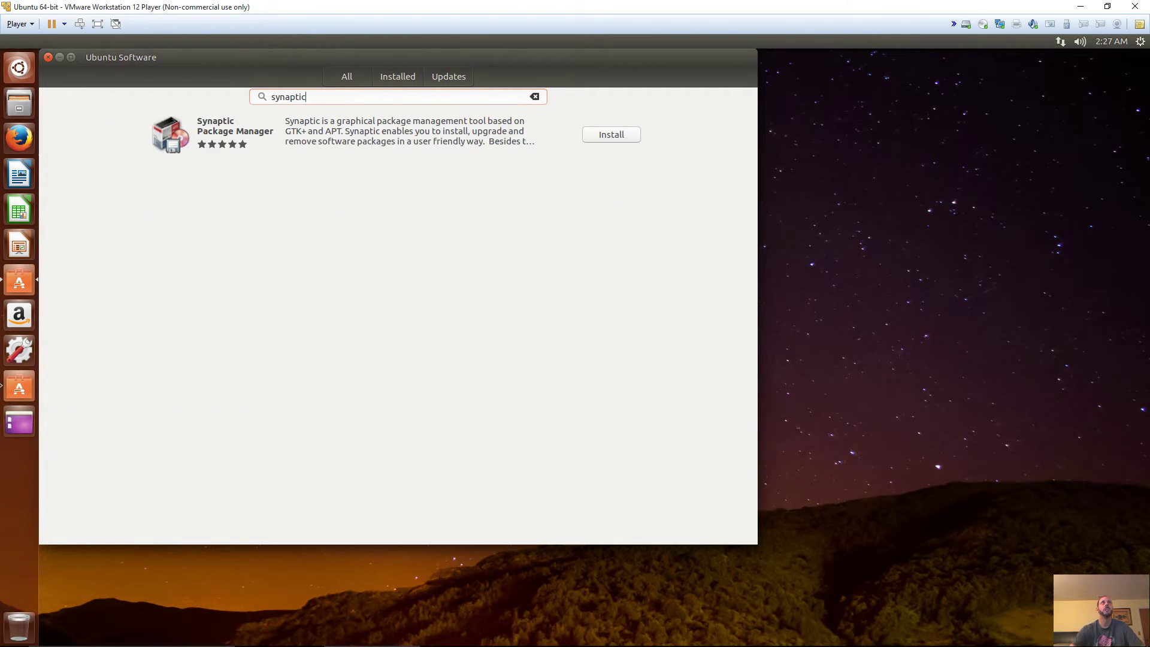
# Step: Install Synaptic Package Manager, authorising with the account password, then close the store
pyautogui.click(611, 134)
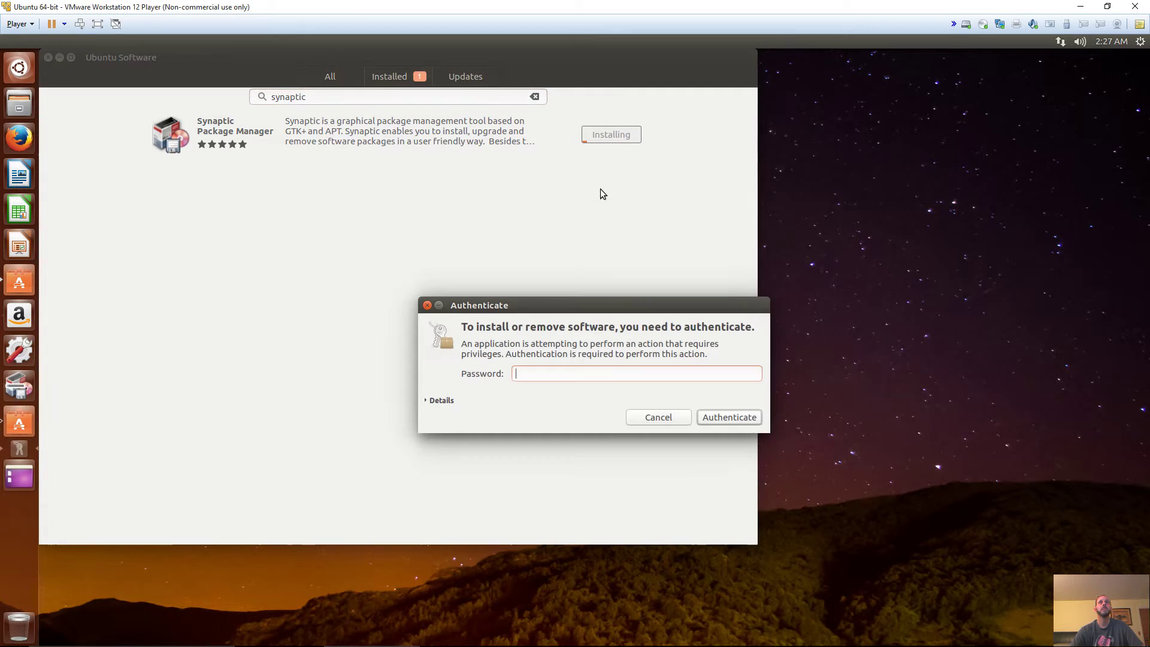
pyautogui.write('••••')
pyautogui.press('Return')
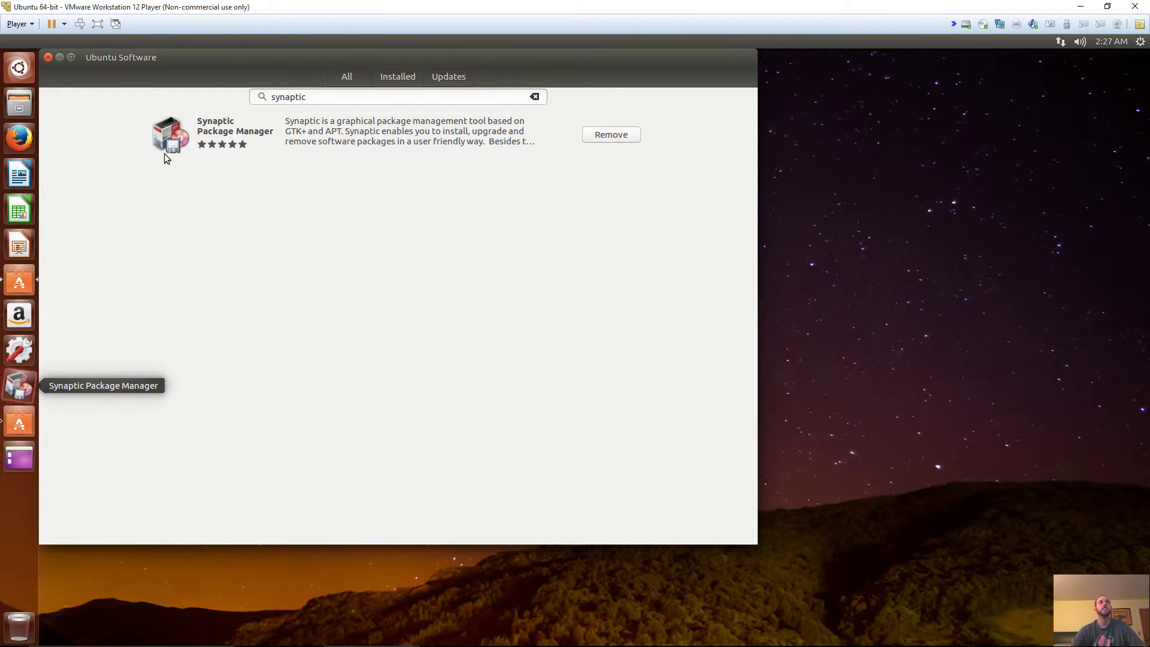
pyautogui.click(48, 57)
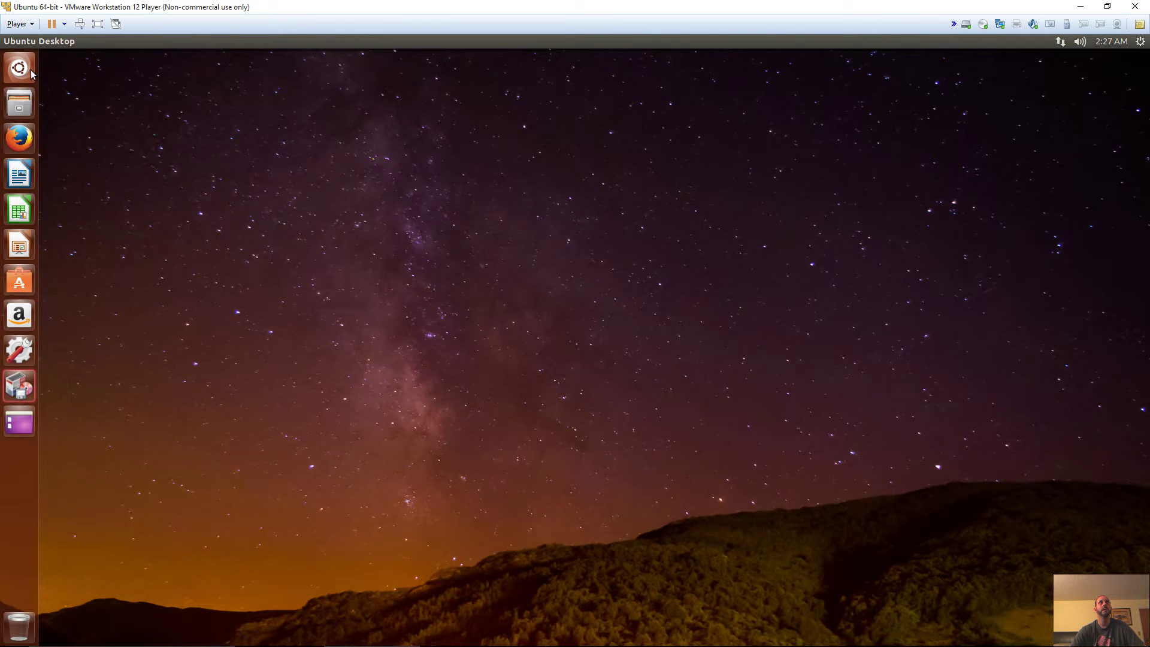
# Step: Install all pending updates in Software Updater with details shown, and dismiss the up-to-date message
pyautogui.click(30, 70)
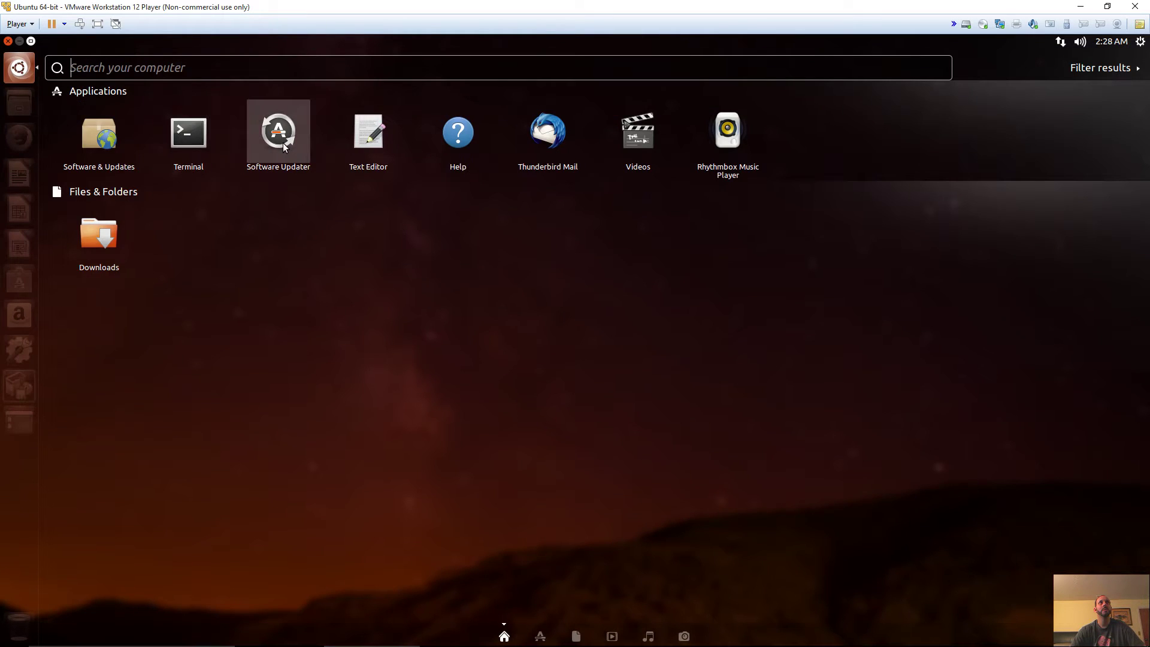
pyautogui.click(282, 150)
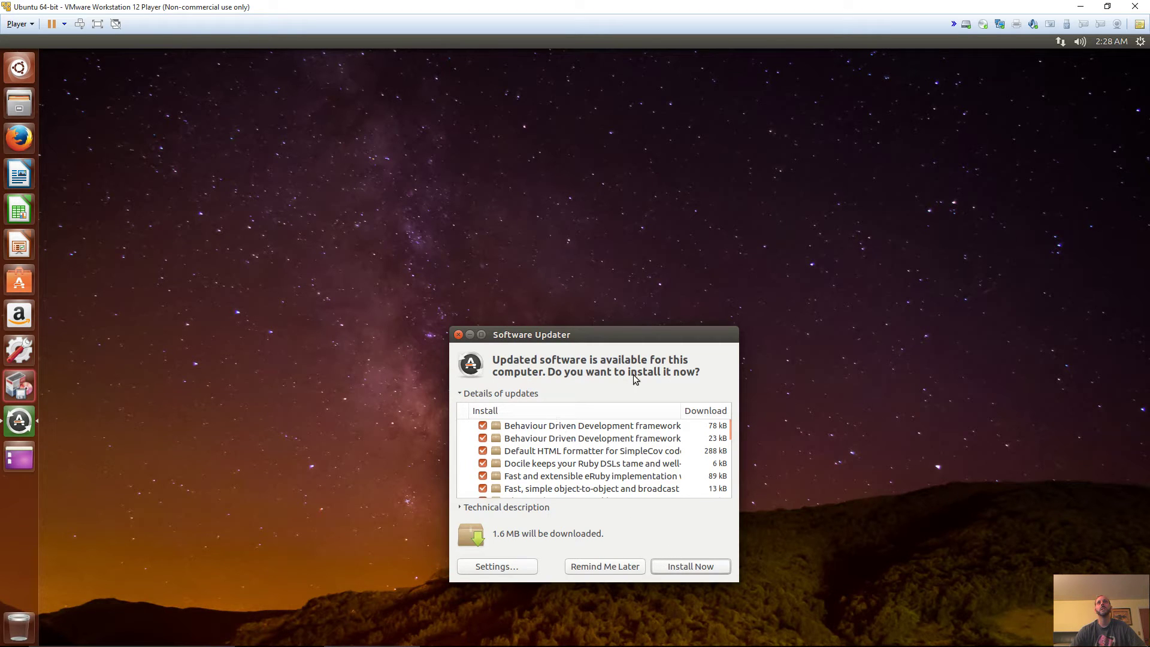
pyautogui.click(681, 568)
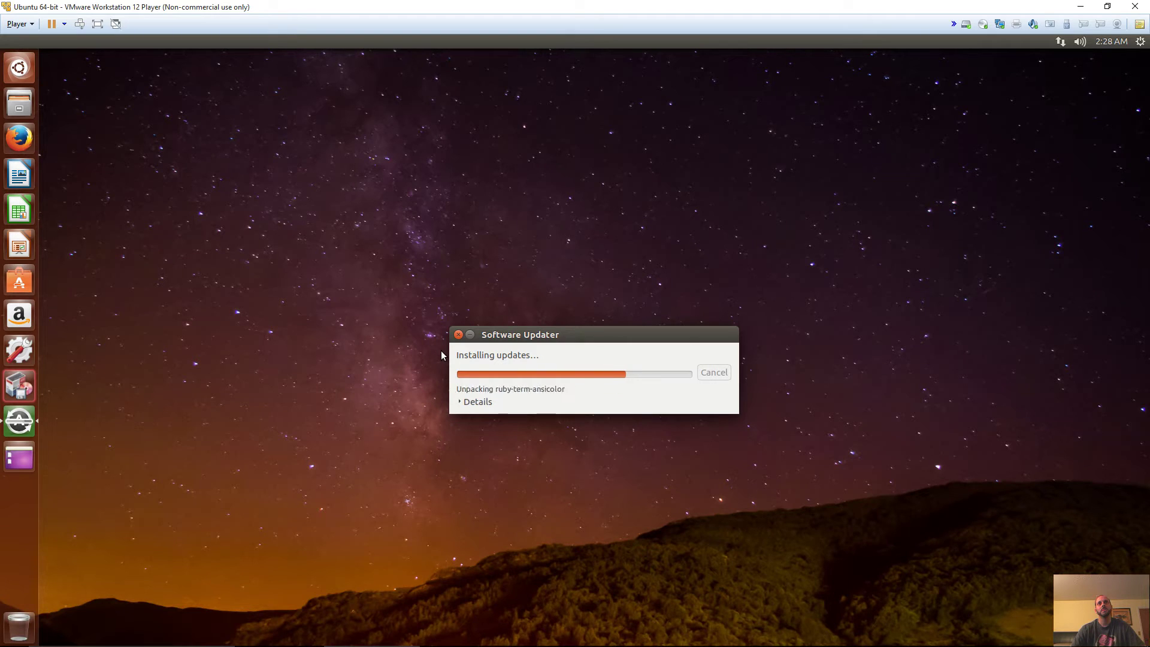
pyautogui.click(463, 401)
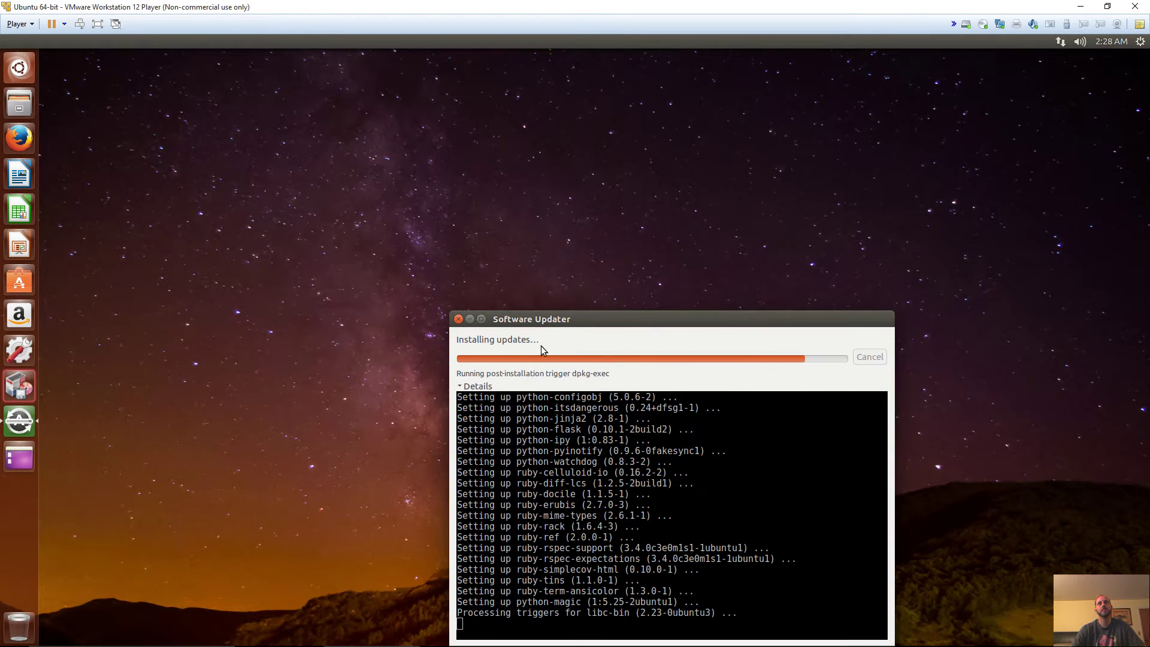
pyautogui.moveTo(550, 320); pyautogui.dragTo(436, 202)
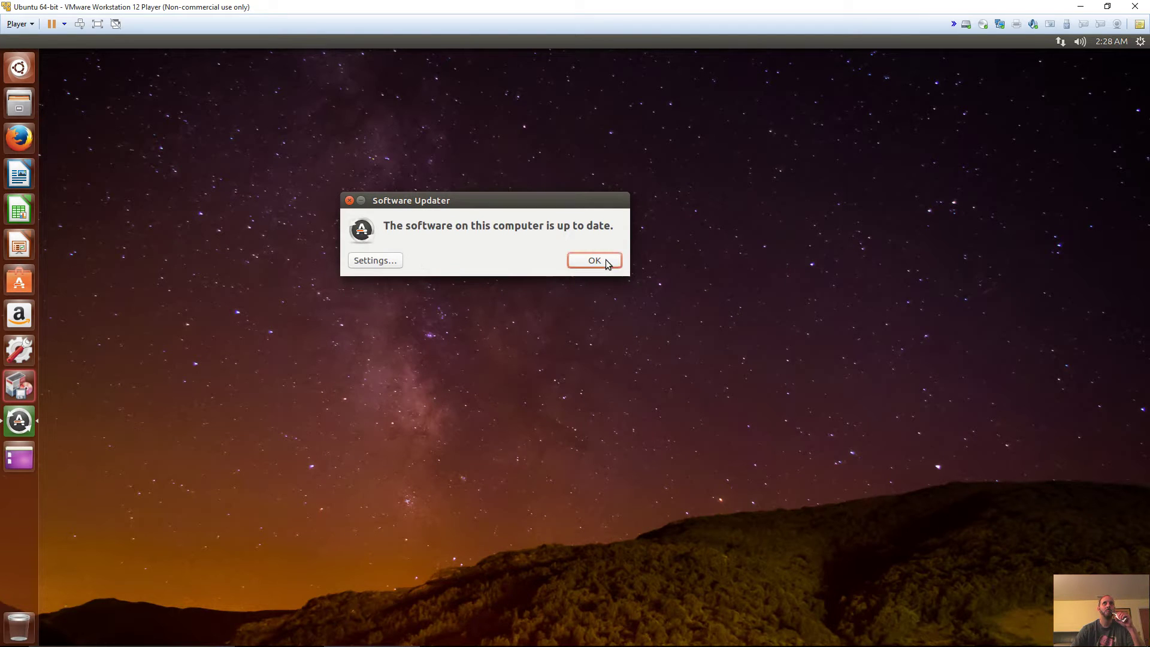
pyautogui.click(606, 260)
pyautogui.click(20, 69)
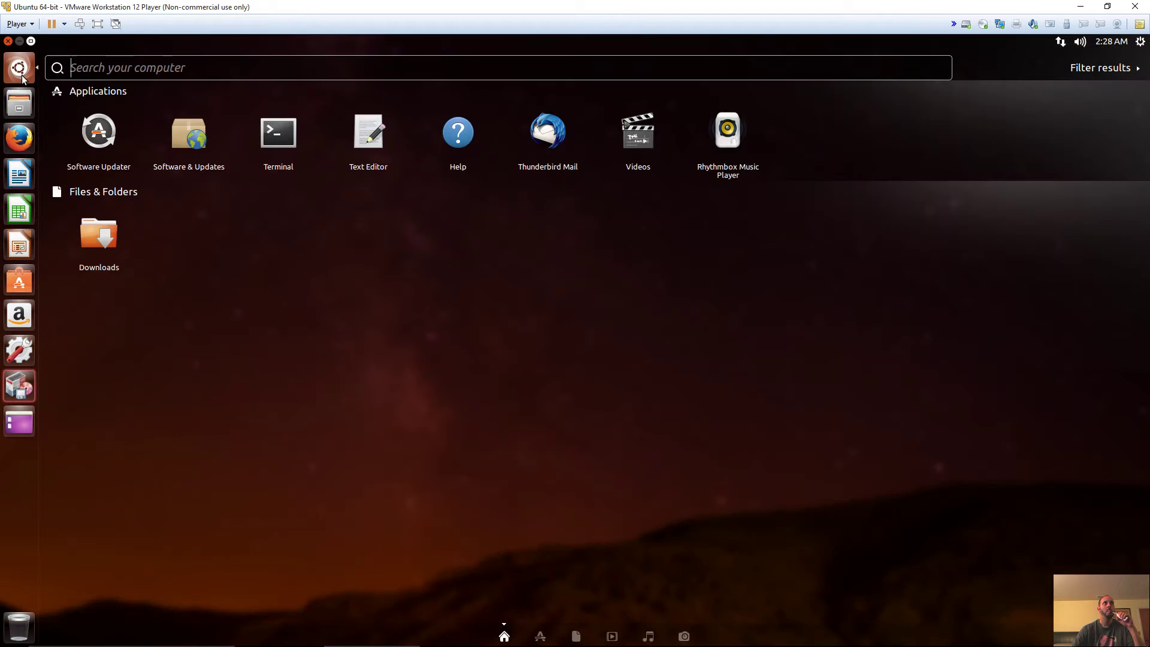
# Step: Open Software & Updates and review its Other Software and Updates tabs
pyautogui.press('Num_Lock')
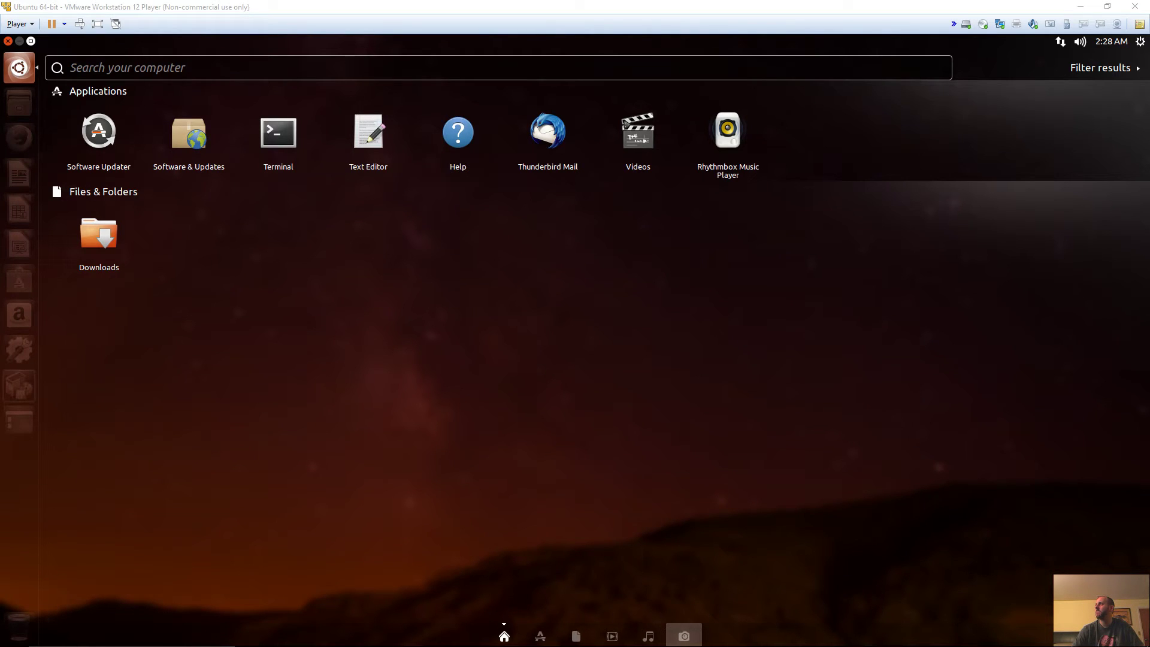
pyautogui.press('Num_Lock')
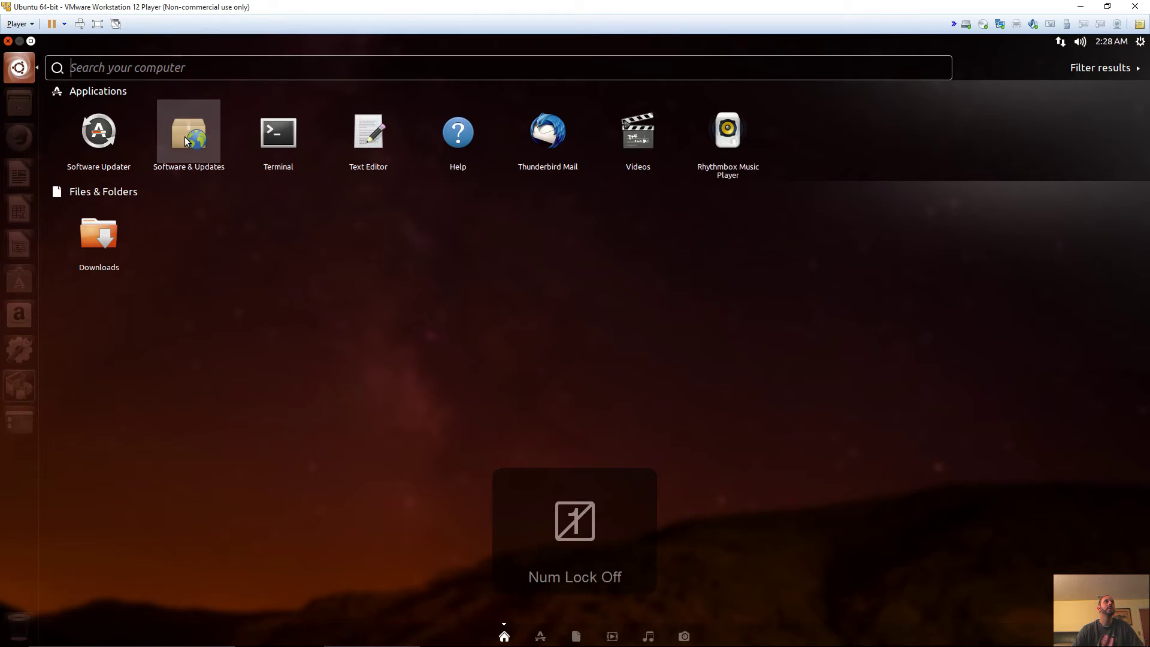
pyautogui.click(185, 137)
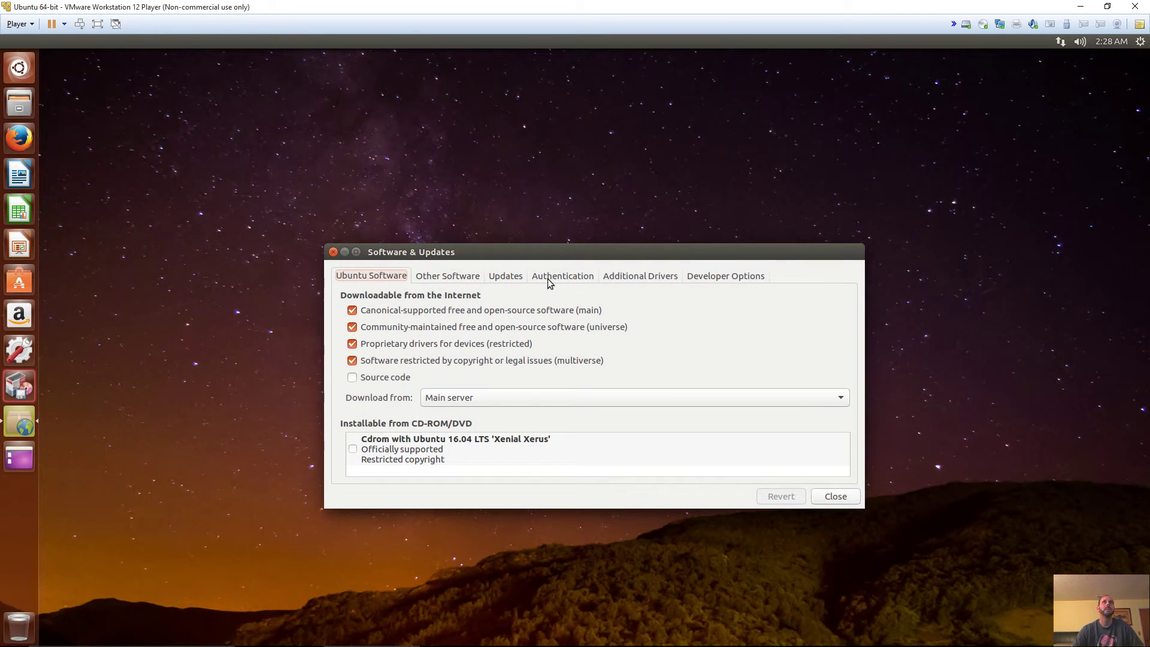
pyautogui.click(454, 276)
pyautogui.click(493, 277)
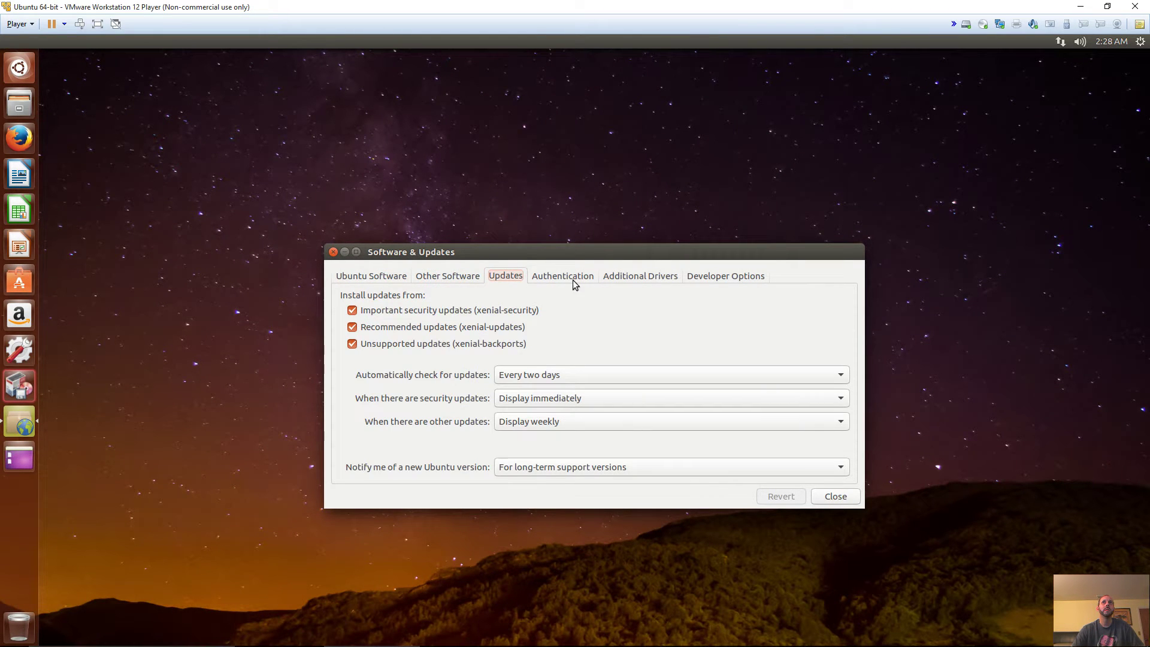
pyautogui.click(444, 277)
pyautogui.click(519, 279)
# Step: Leave security updates on 'Display immediately' and close Software & Updates
pyautogui.click(530, 399)
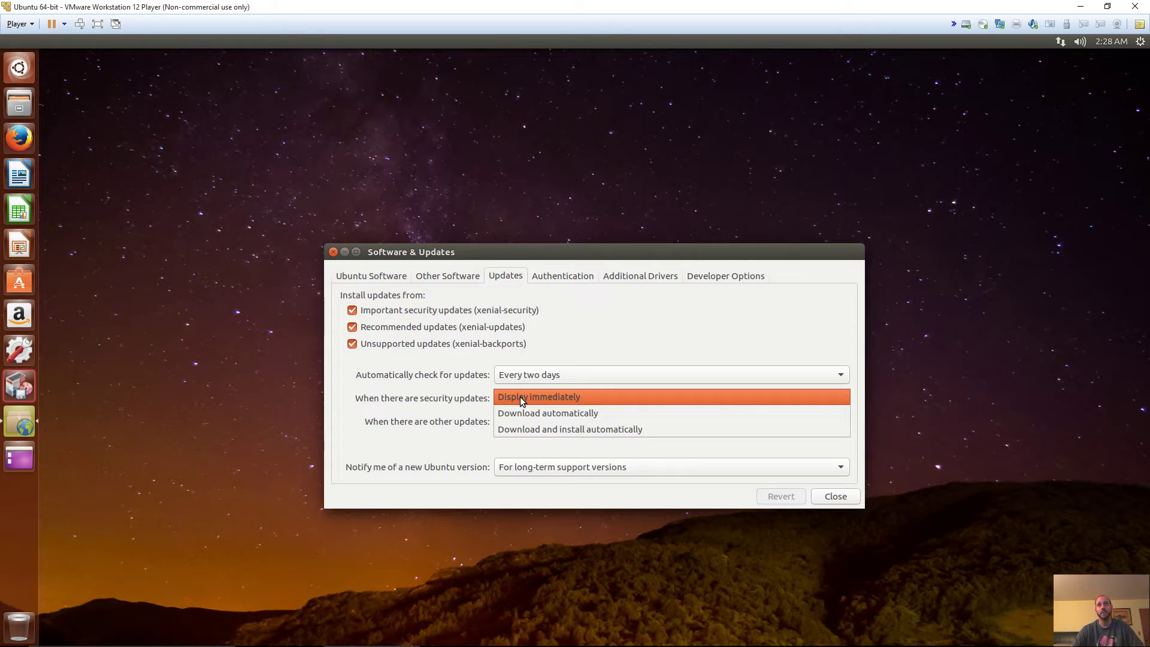
pyautogui.click(520, 396)
pyautogui.click(520, 396)
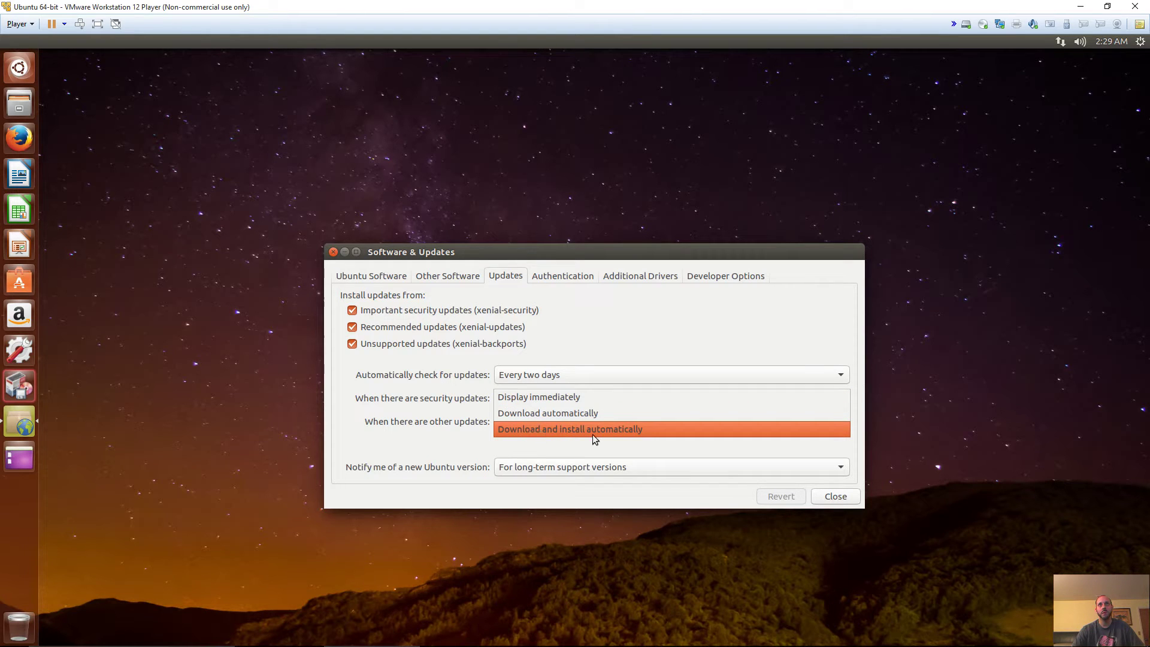
pyautogui.click(525, 400)
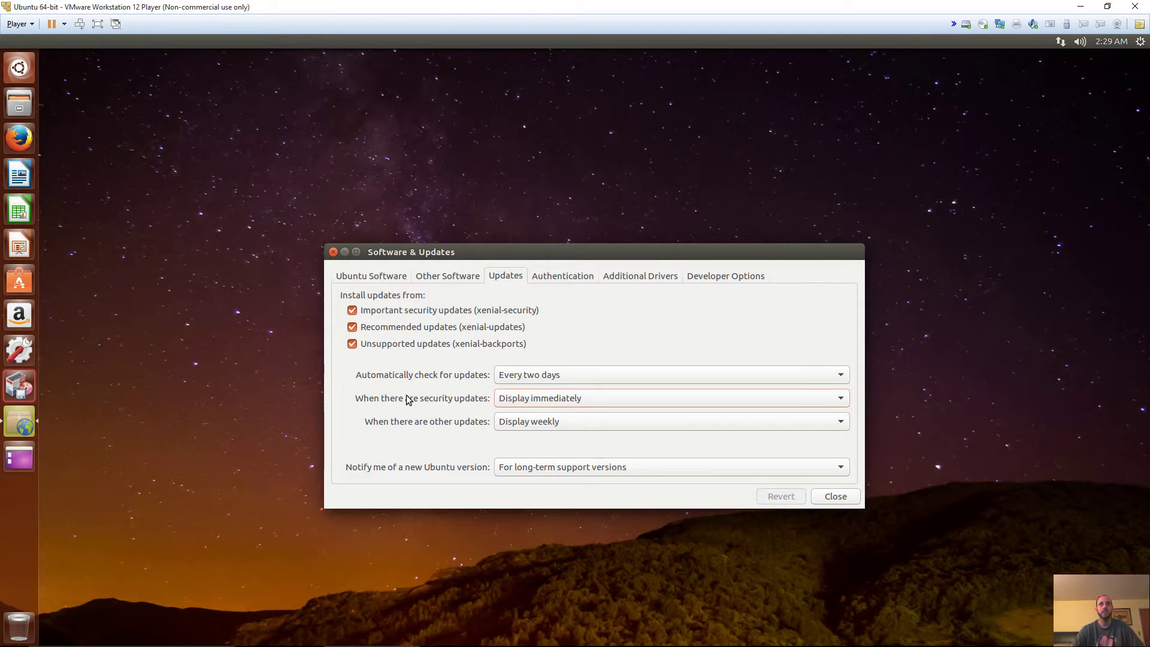
pyautogui.click(520, 399)
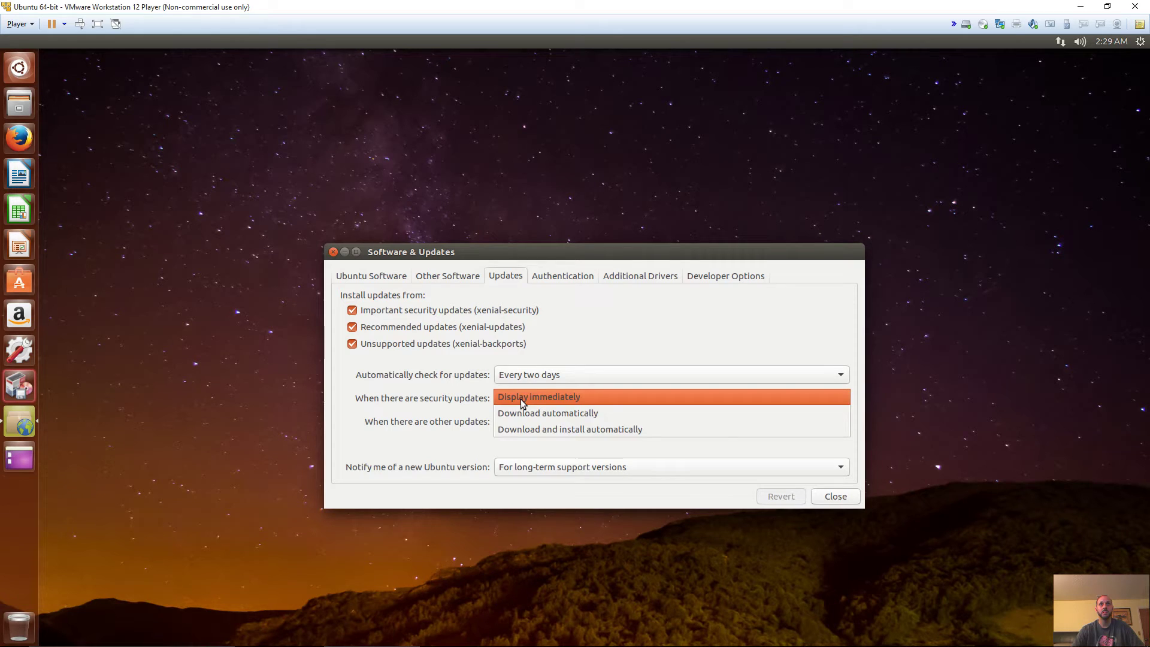
pyautogui.click(520, 399)
pyautogui.click(847, 497)
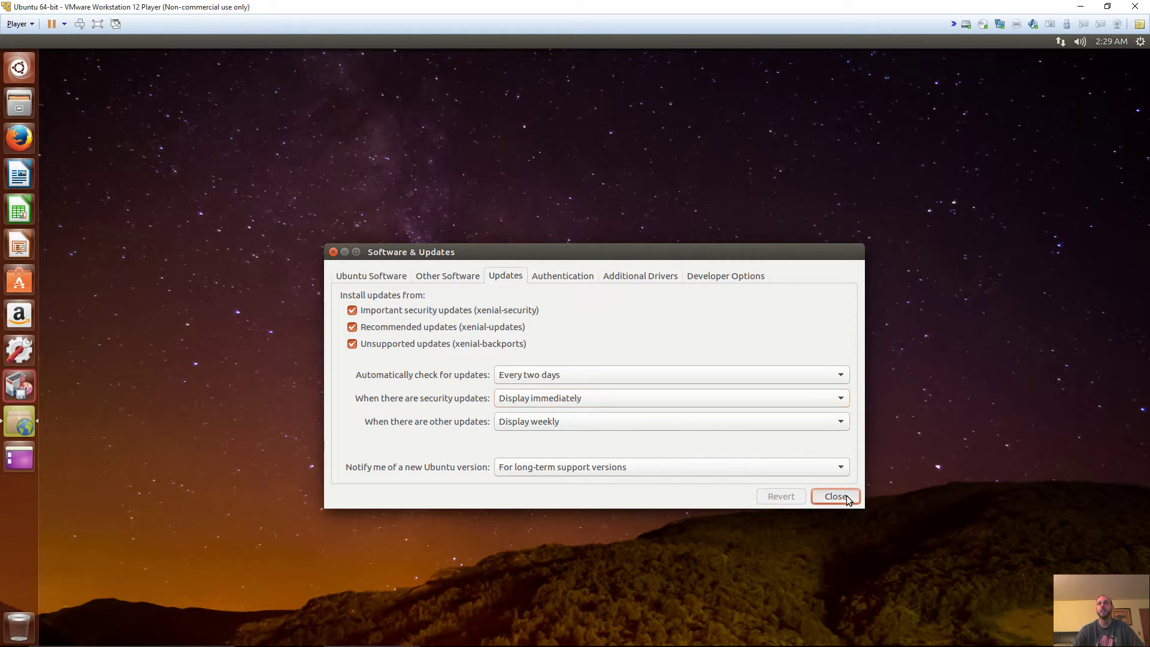
pyautogui.press('Num_Lock')
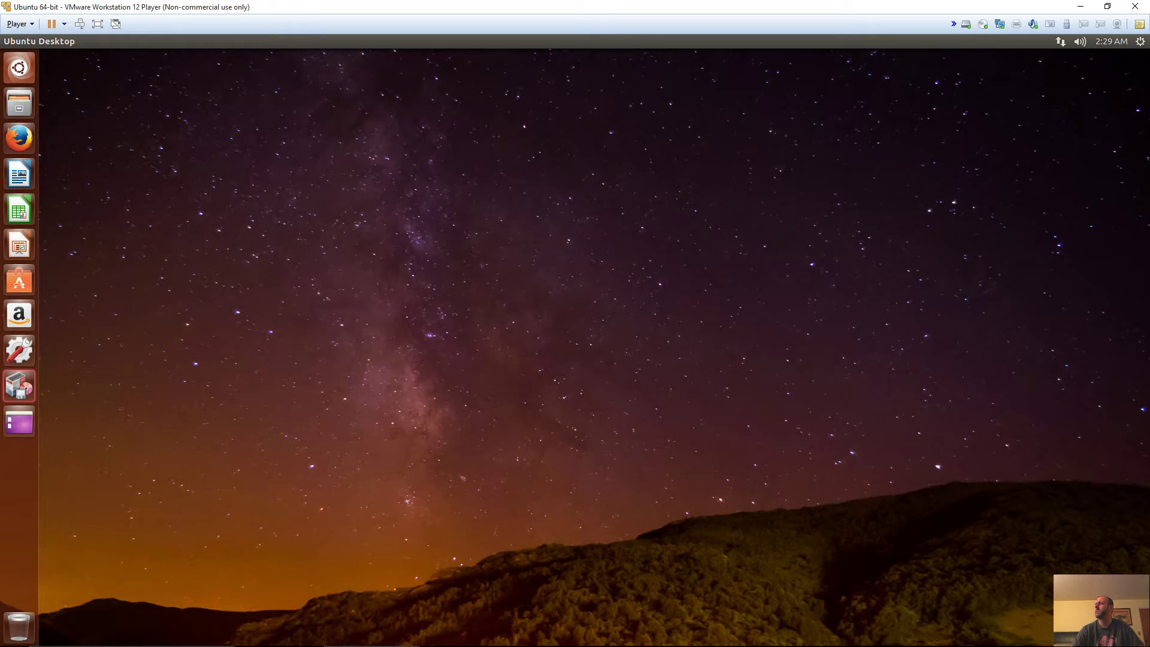
# Step: Reopen Software & Updates on its Other Software sources list
pyautogui.press('Num_Lock')
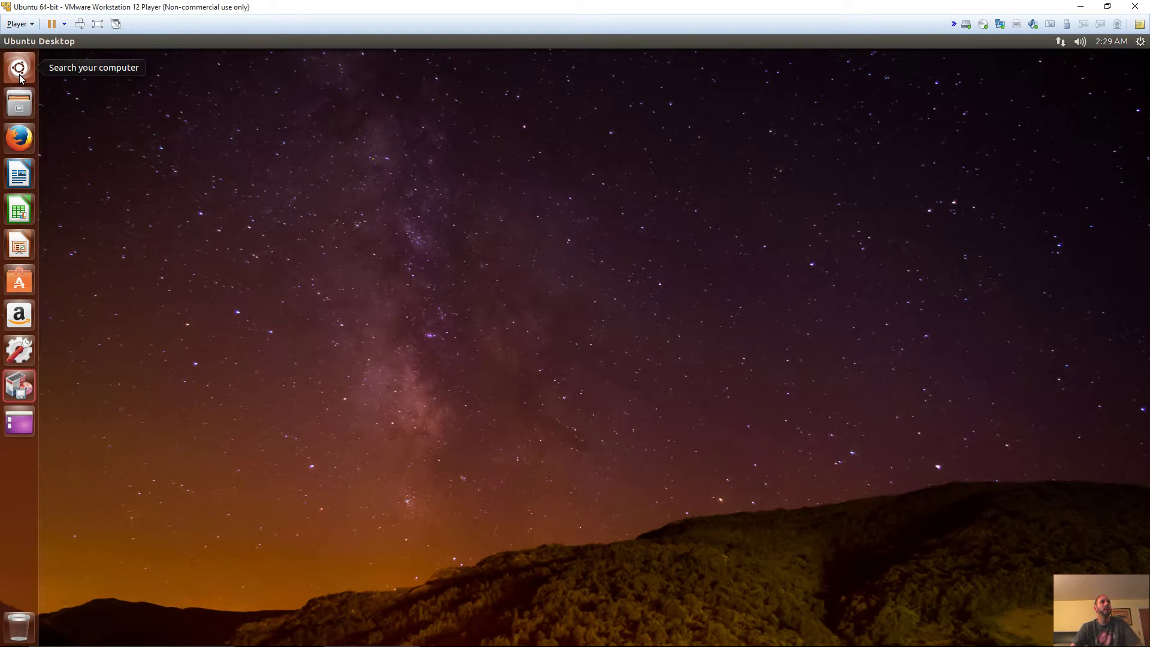
pyautogui.click(19, 75)
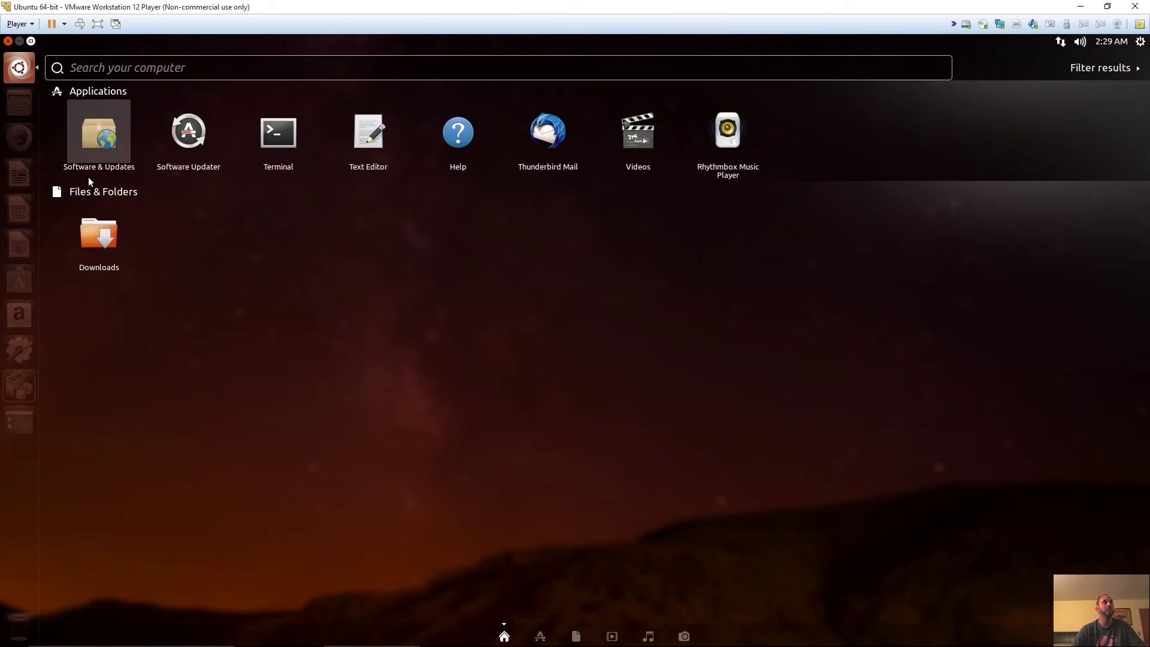
pyautogui.click(88, 130)
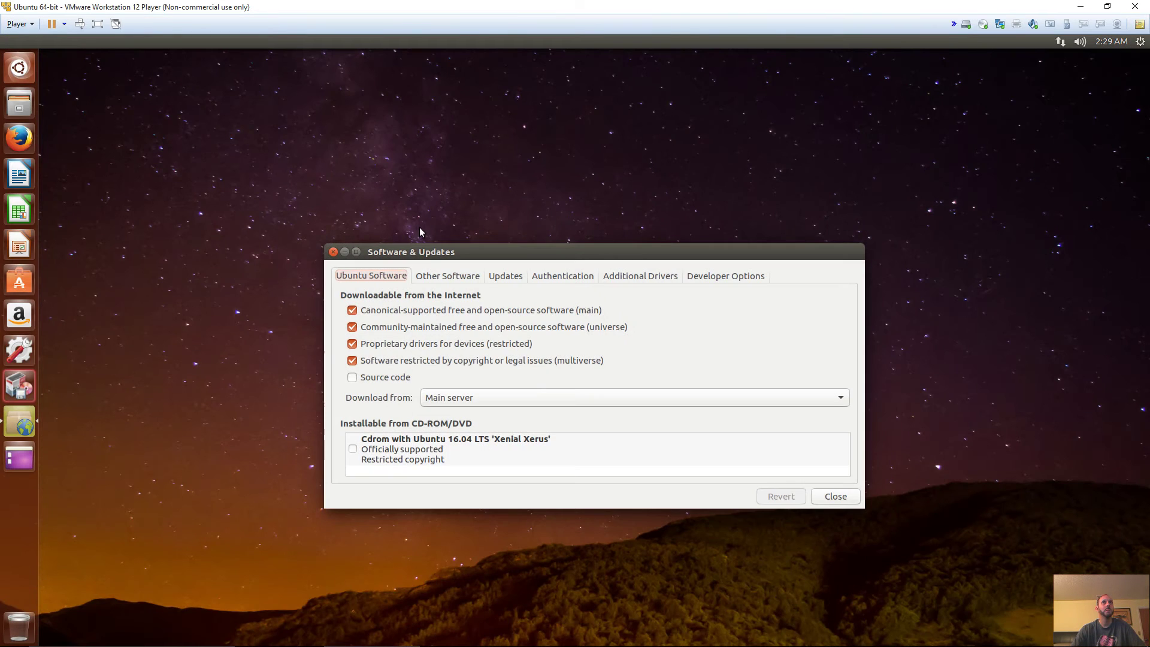
pyautogui.click(446, 275)
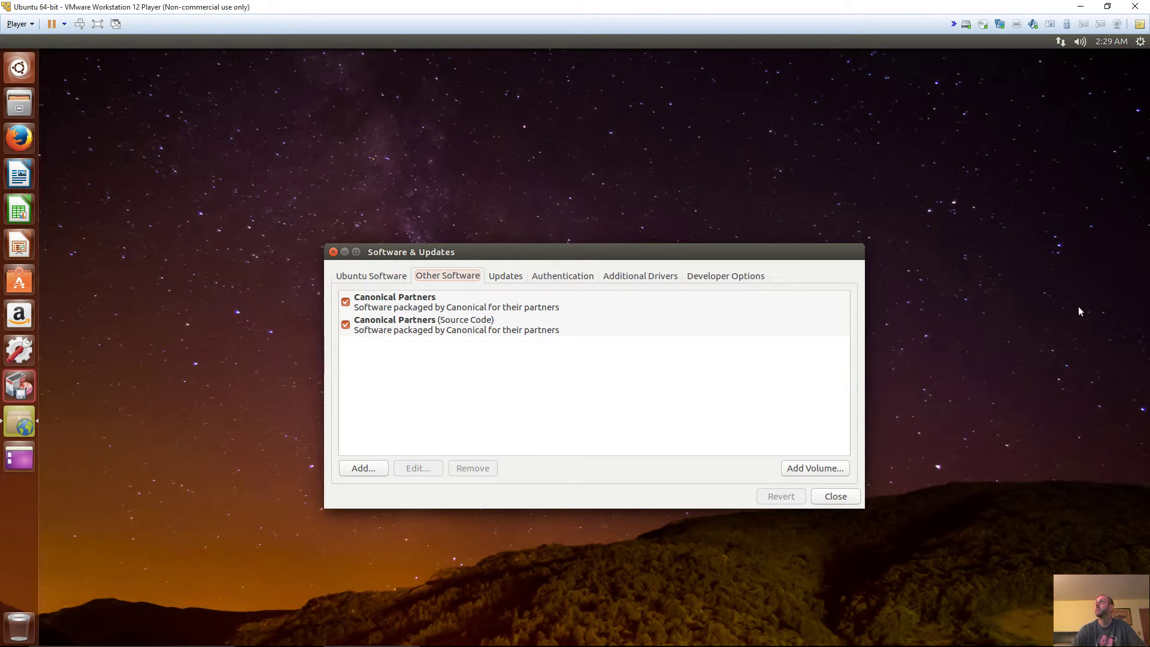
# Step: Bring the browser with the Kali tools listing to the front, filling the screen
pyautogui.press('Num_Lock')
pyautogui.hotkey('alt', 'Tab')
pyautogui.moveTo(1138, 114); pyautogui.dragTo(393, 5)
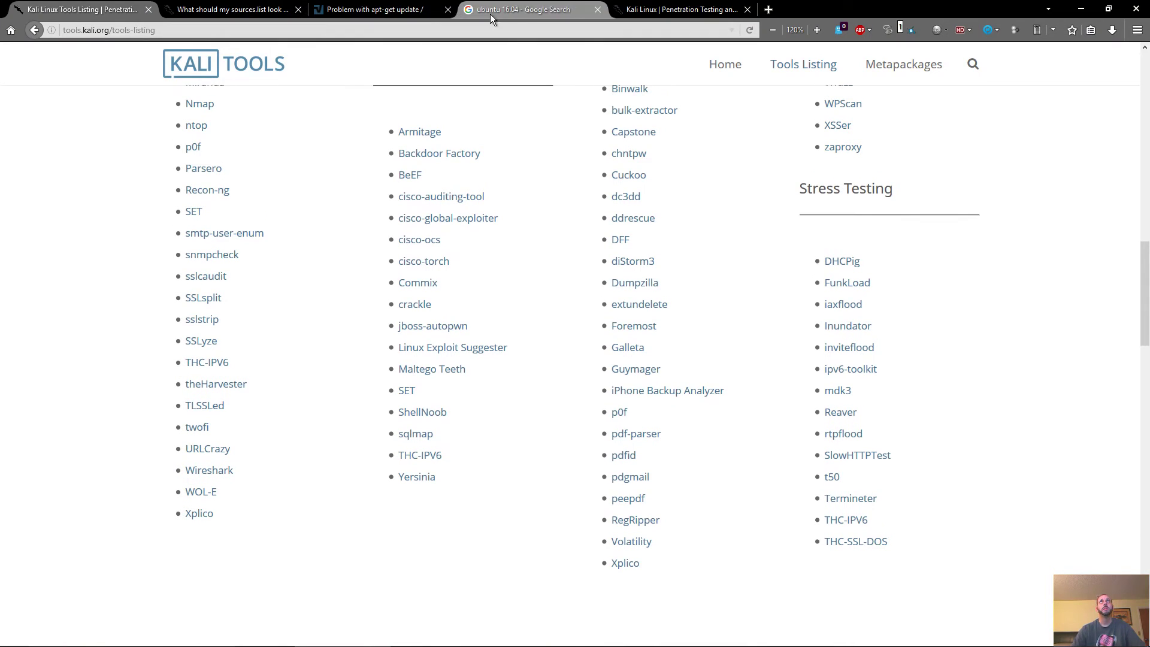
# Step: Copy the kali-rolling deb line from the Kali sources.list FAQ page
pyautogui.click(205, 7)
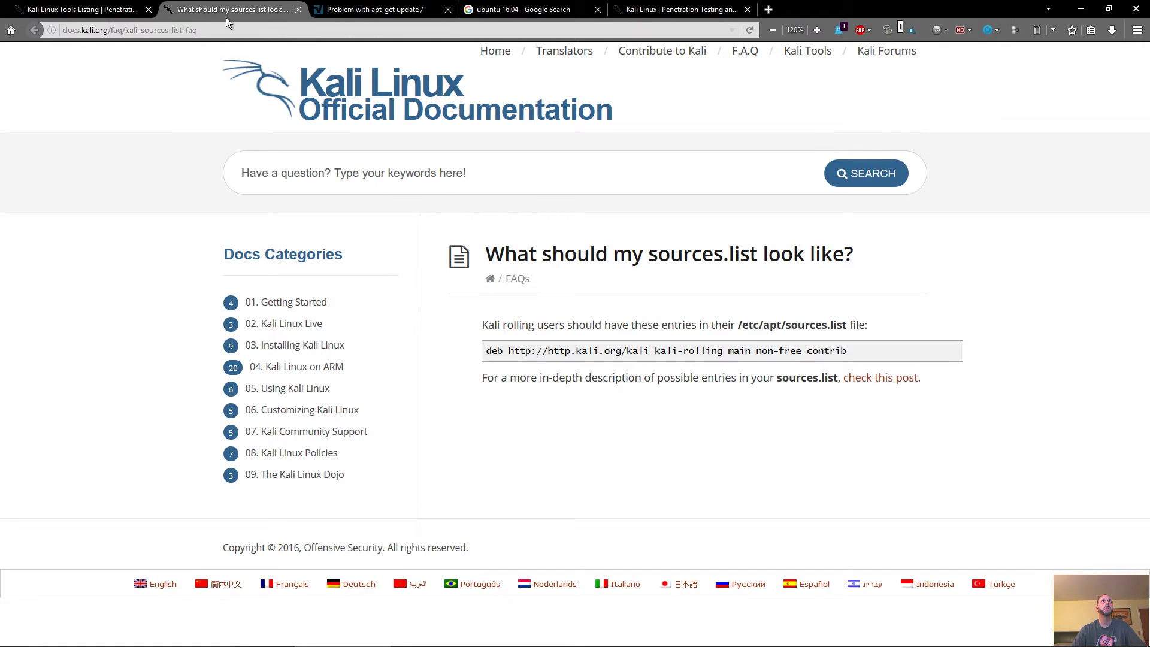
pyautogui.tripleClick(648, 350)
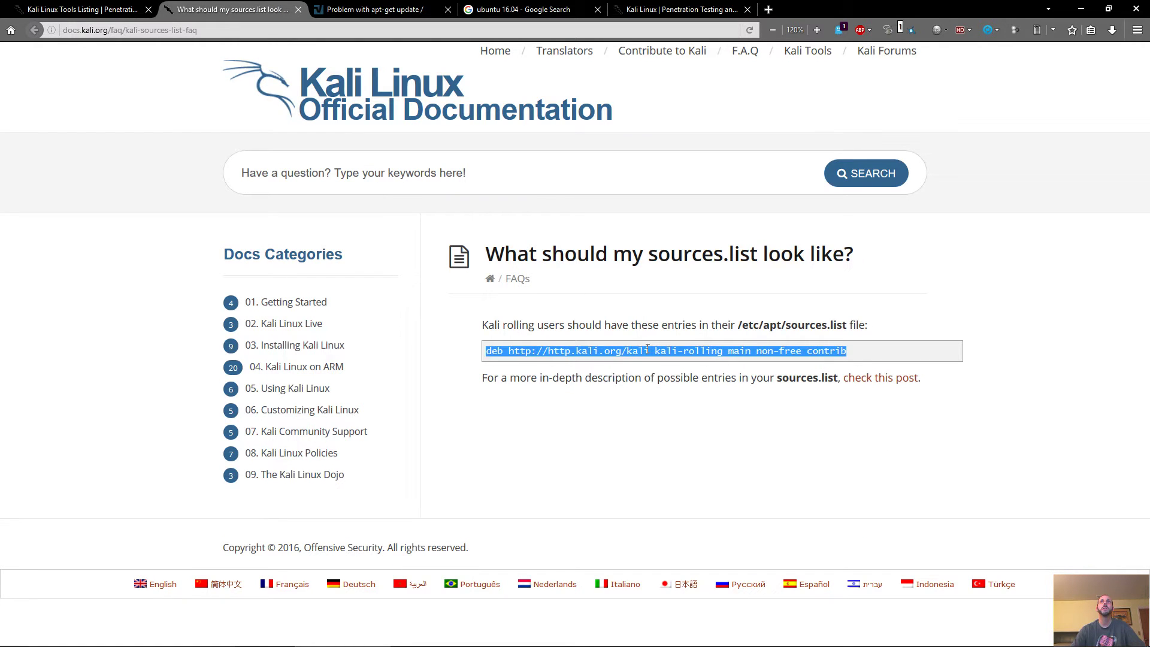
pyautogui.rightClick(648, 349)
pyautogui.click(667, 358)
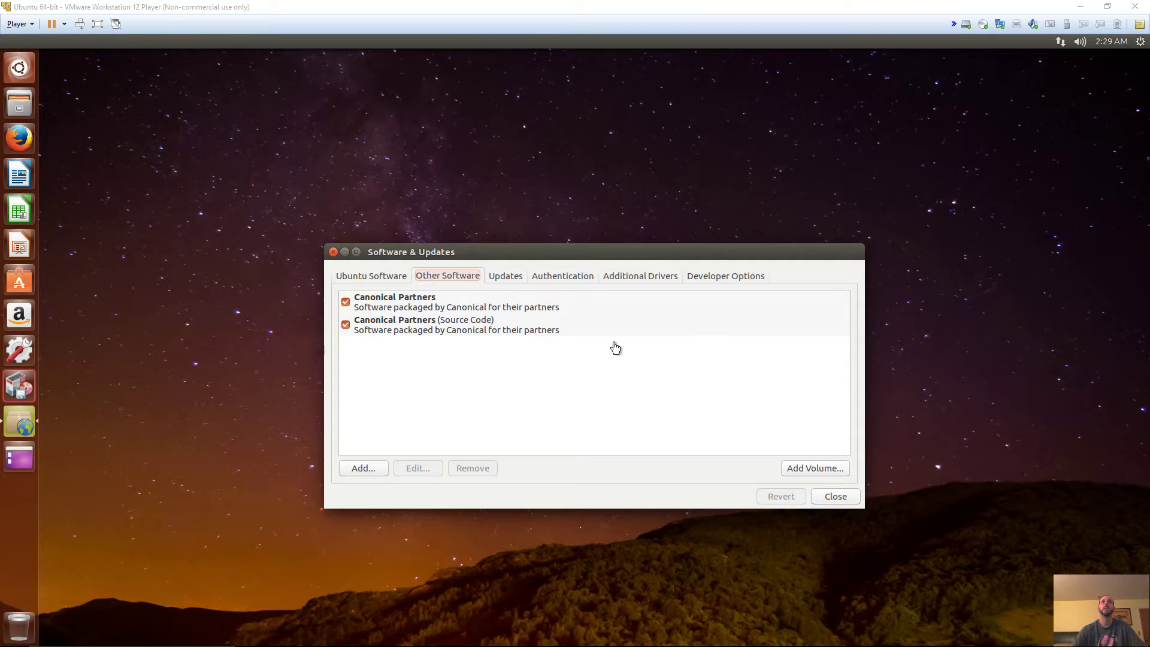
# Step: Add the pasted kali-rolling deb line as a new APT source, authorising with the password
pyautogui.click(351, 472)
pyautogui.click(359, 469)
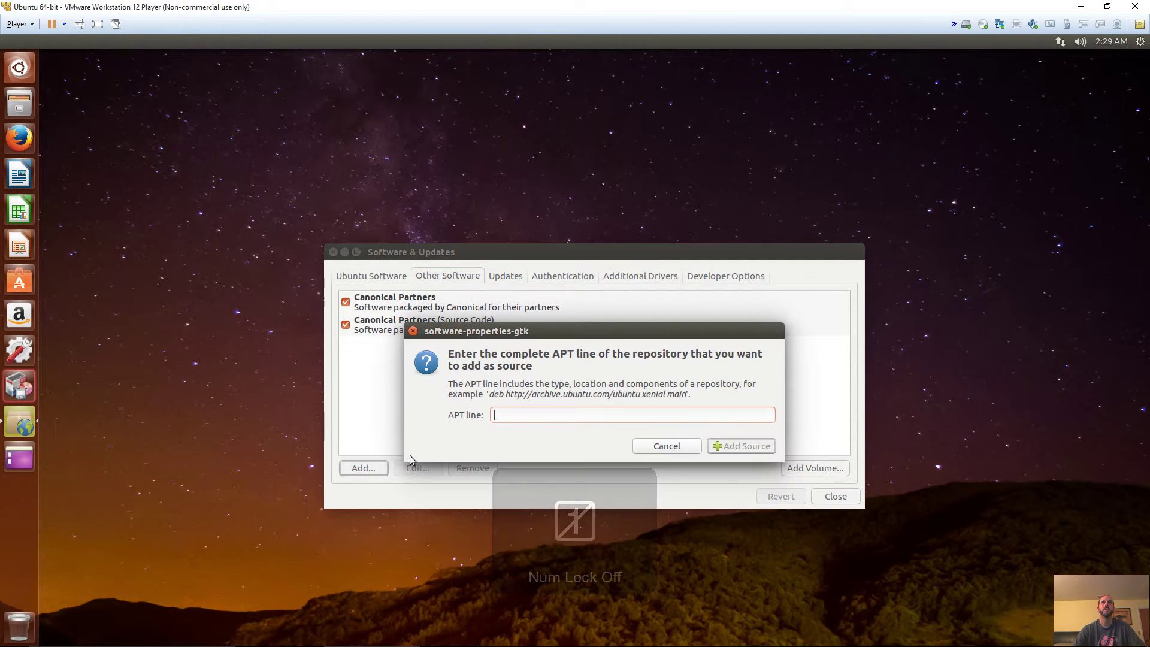
pyautogui.rightClick(523, 415)
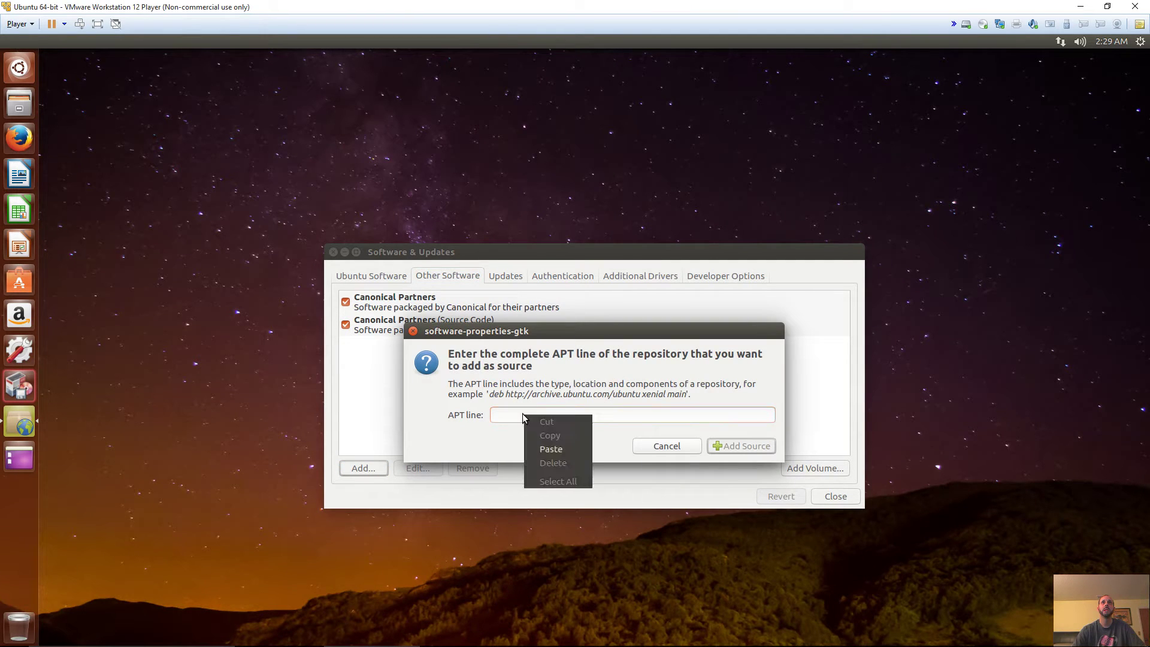
pyautogui.click(551, 449)
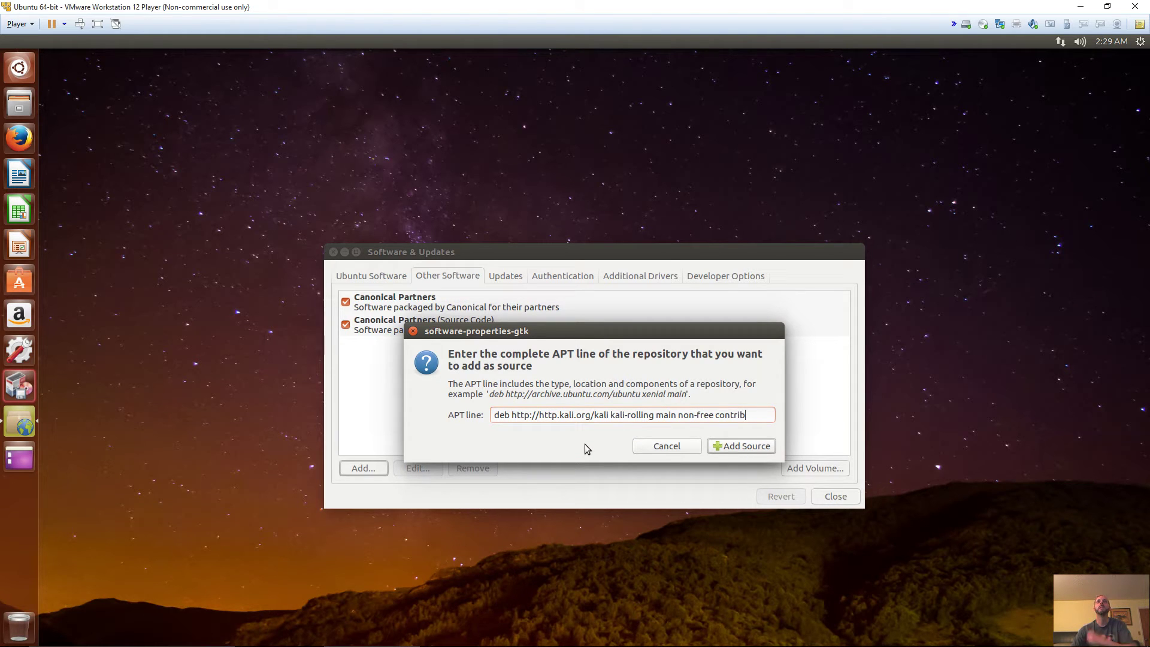
pyautogui.click(741, 447)
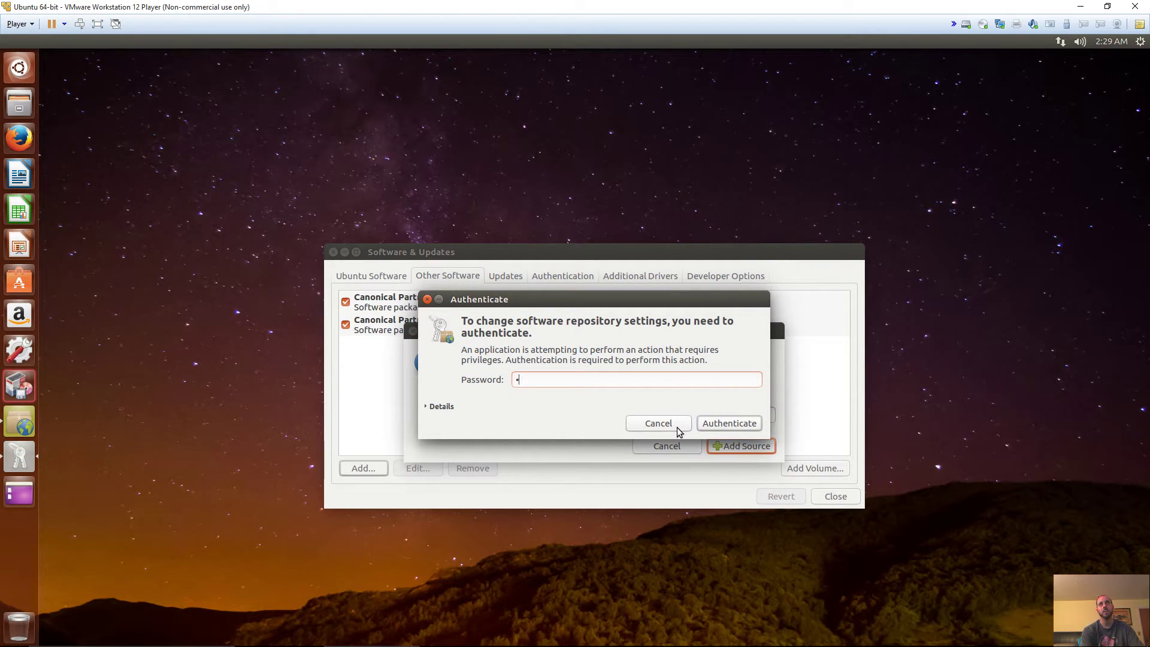
pyautogui.press('Return')
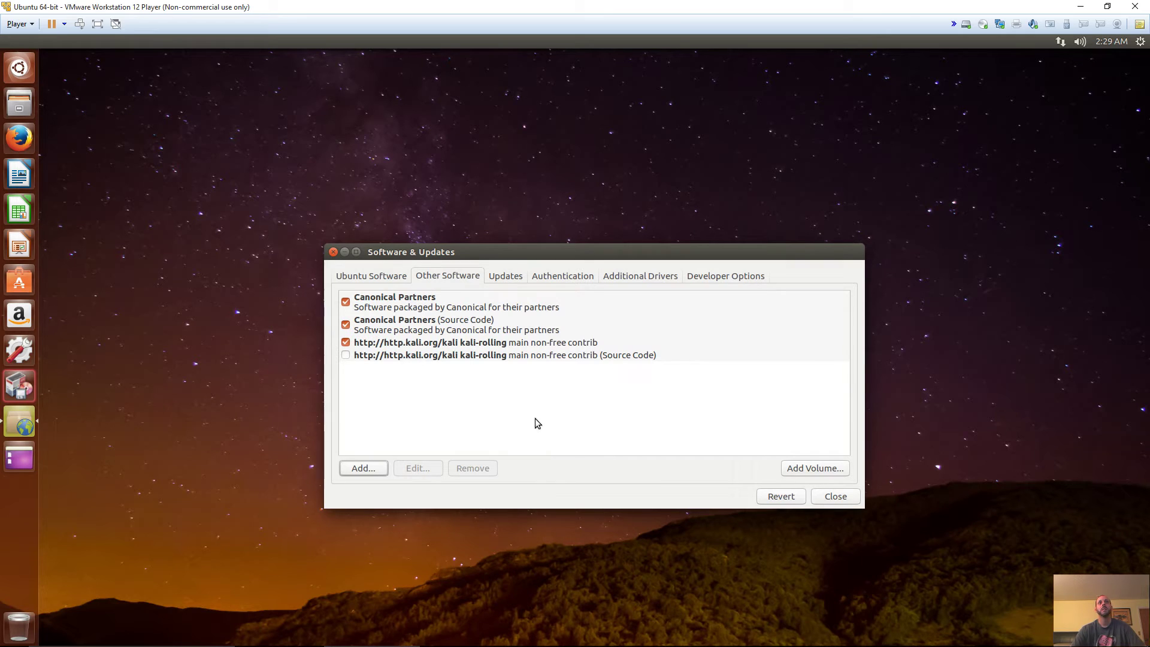
# Step: Check the Authentication tab's trusted keys, then close and reload the package information
pyautogui.click(549, 278)
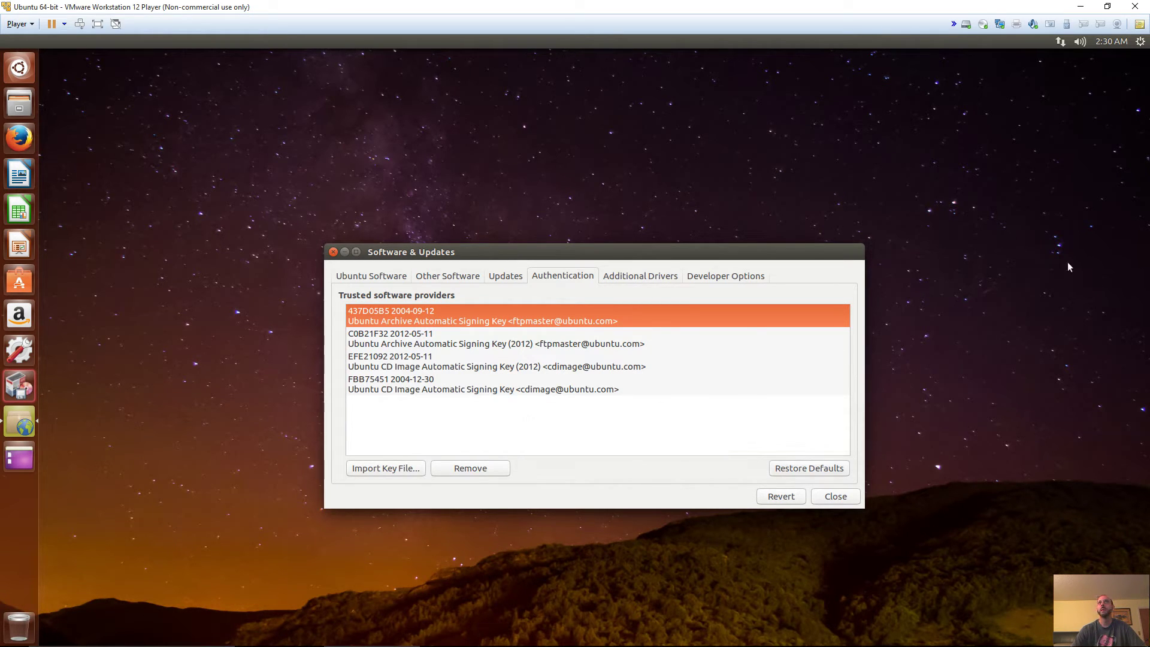
pyautogui.click(836, 496)
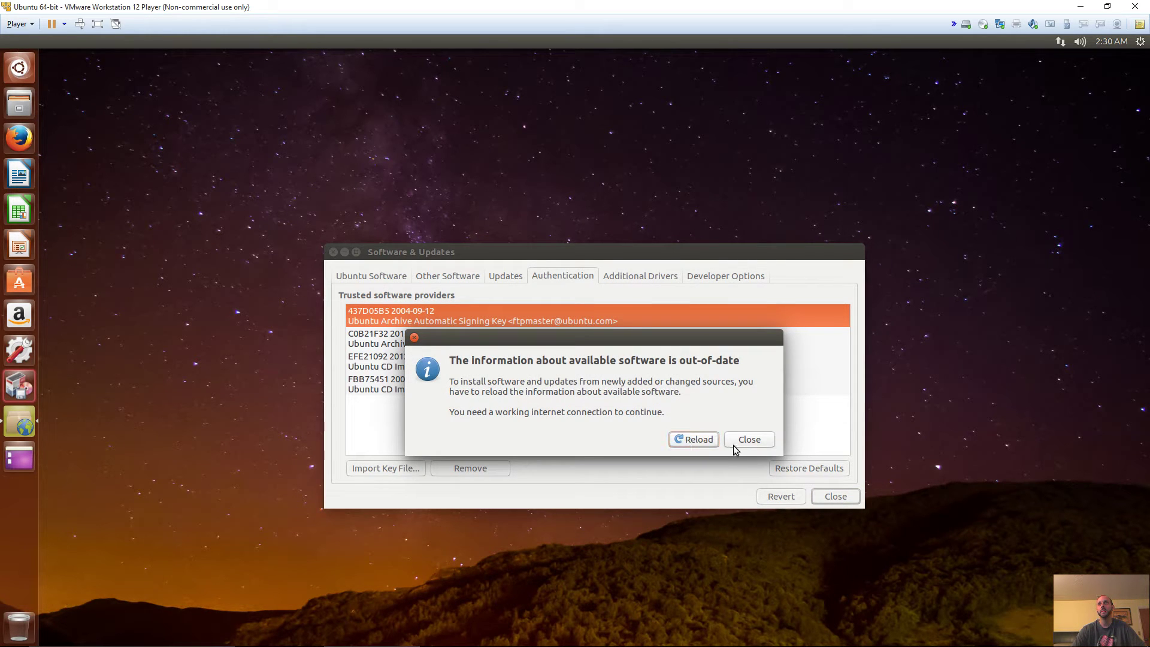
pyautogui.click(713, 439)
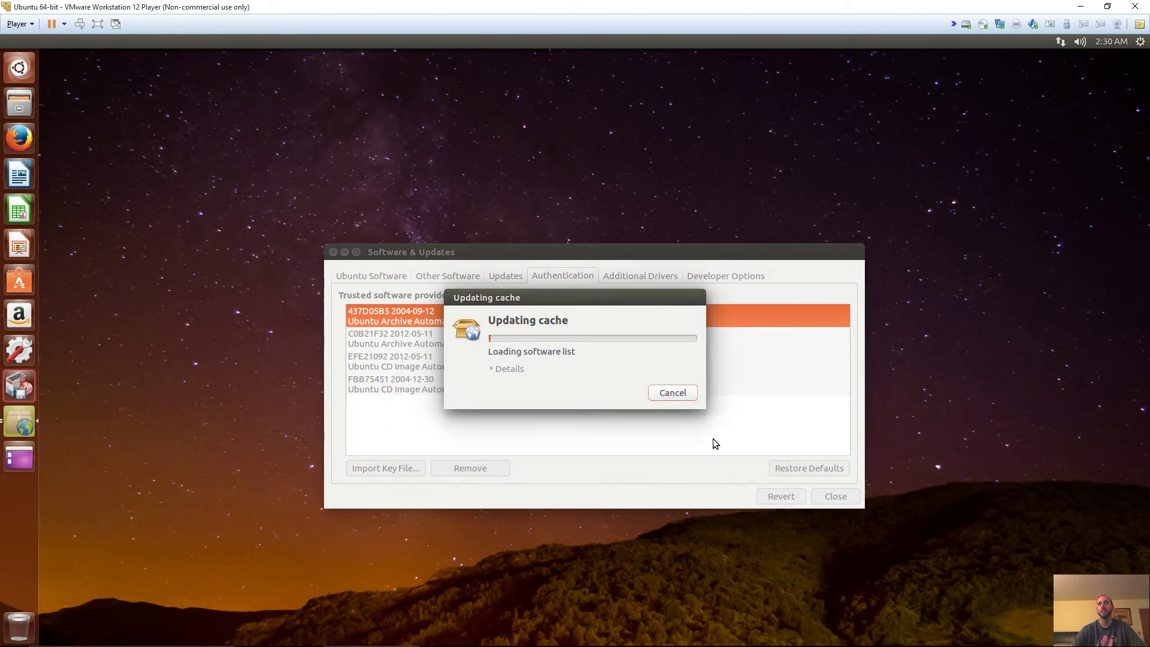
# Step: Expand the Updating cache details to watch the Kali package lists download
pyautogui.click(500, 369)
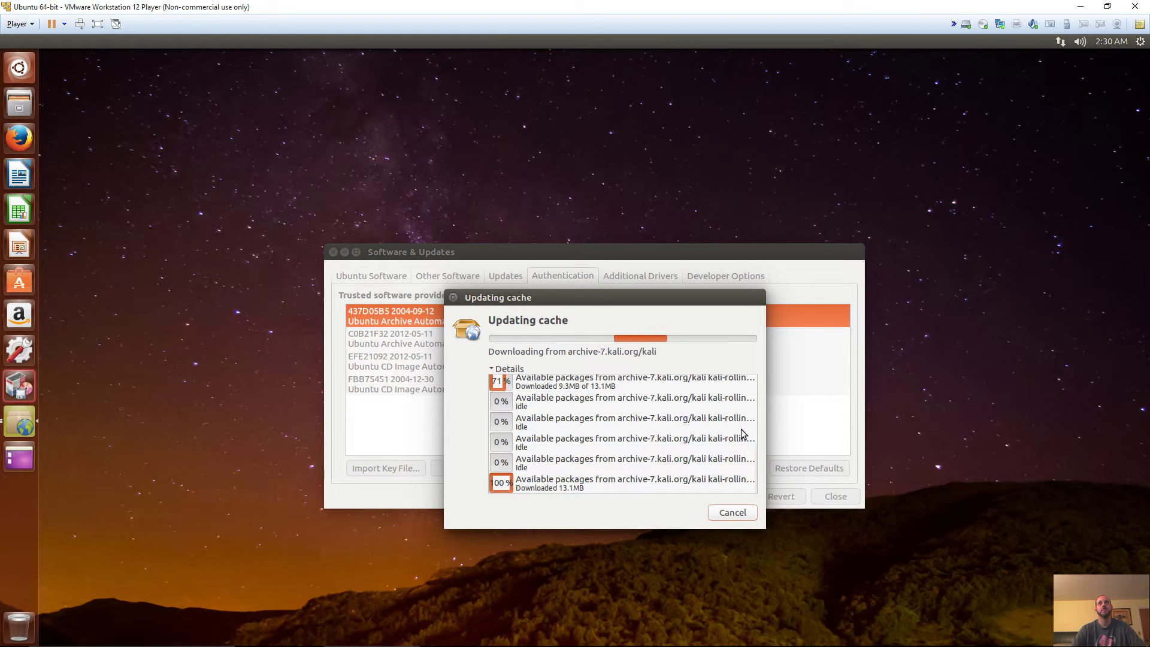
pyautogui.press('Num_Lock')
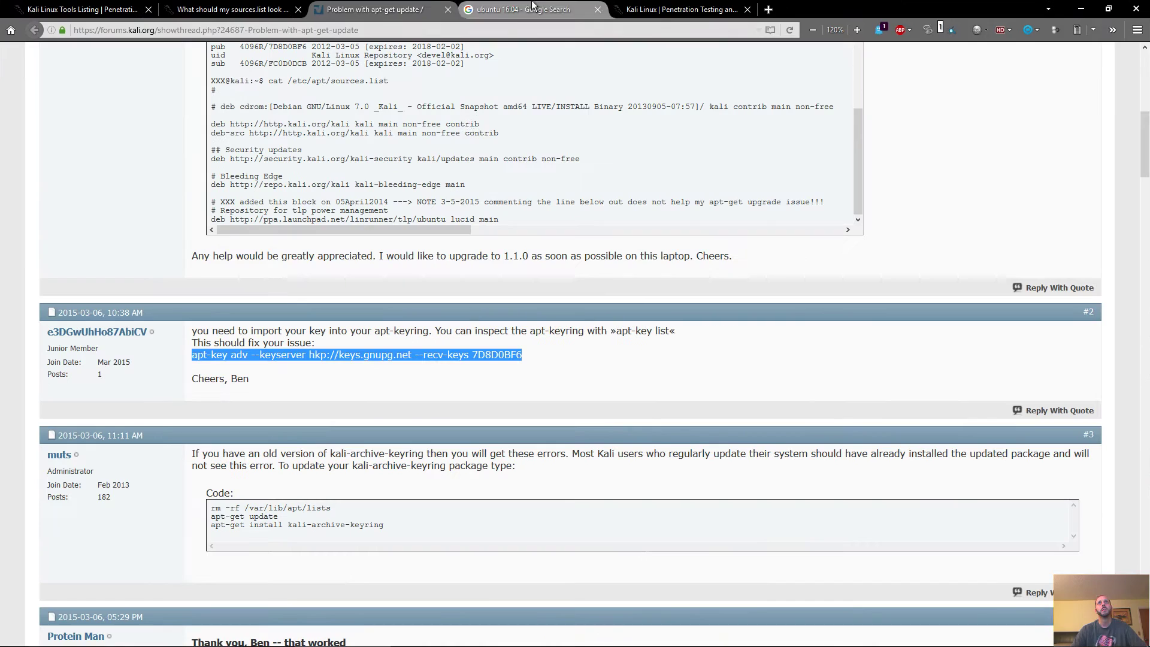
# Step: Copy the forum reply's apt-key keyserver command and move Firefox aside to reveal Ubuntu
pyautogui.rightClick(402, 356)
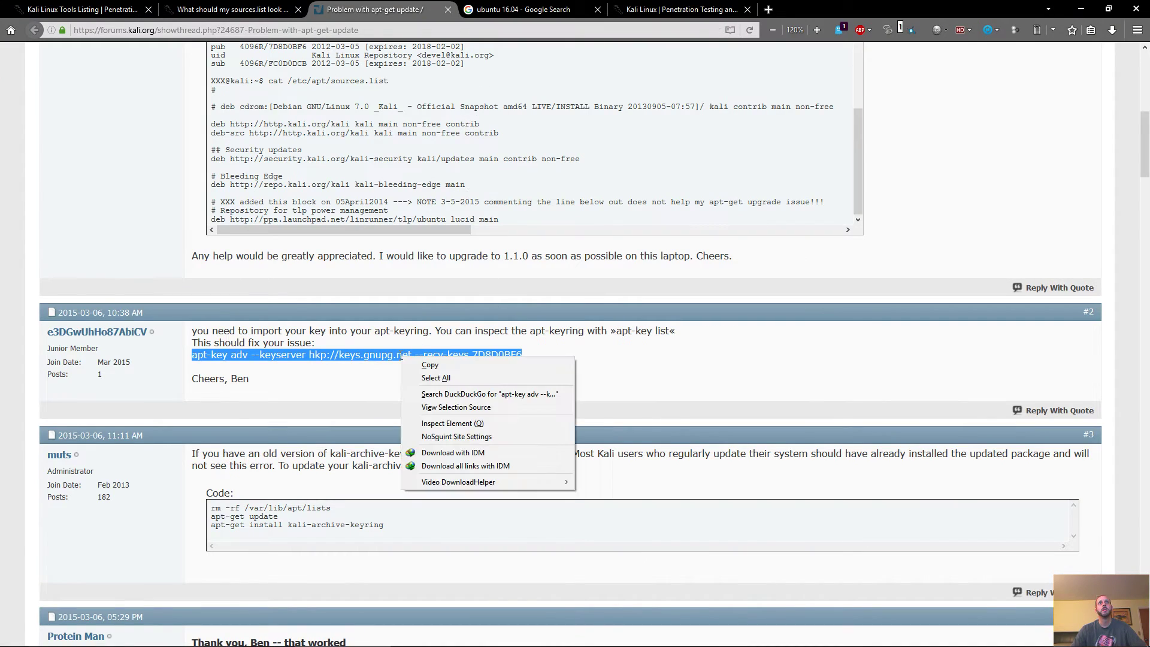
pyautogui.click(430, 366)
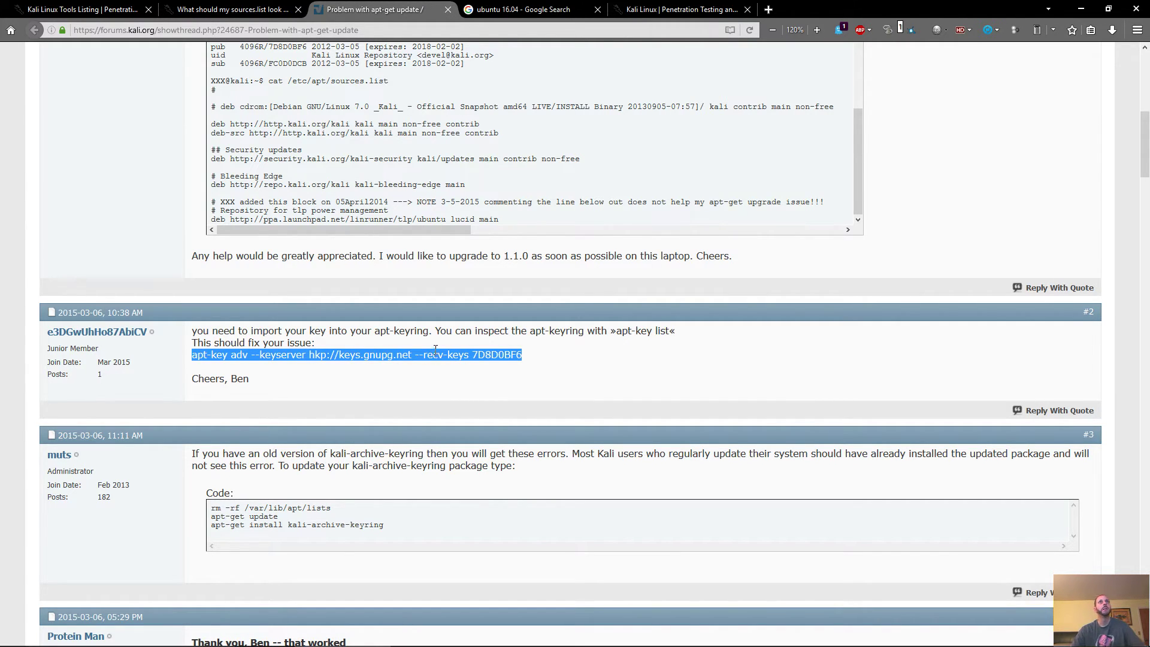
pyautogui.rightClick(439, 357)
pyautogui.click(460, 372)
pyautogui.moveTo(793, 3); pyautogui.dragTo(1149, 195)
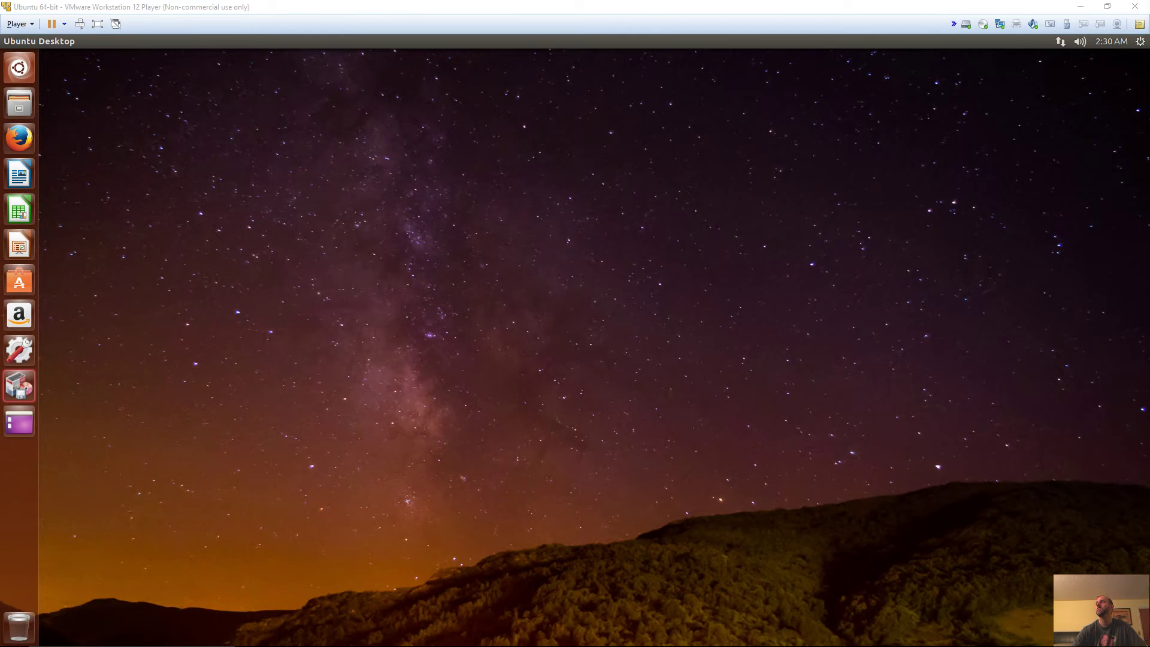
# Step: Open a Terminal, paste the apt-key command, and centre and widen the window
pyautogui.click(18, 66)
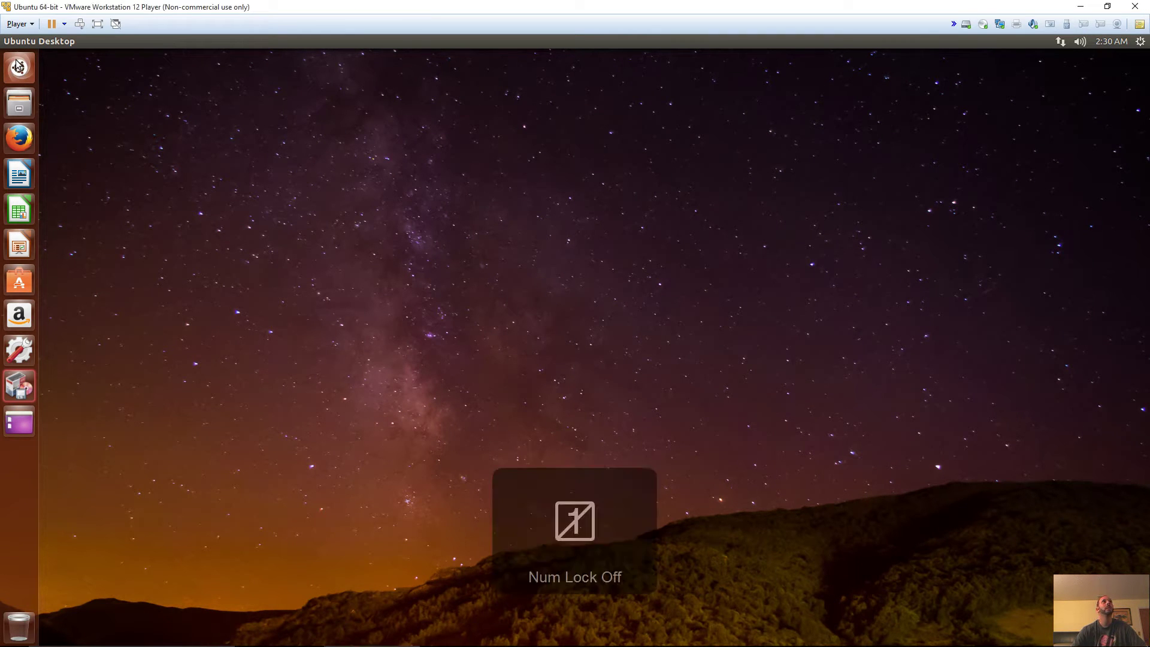
pyautogui.click(28, 75)
pyautogui.click(260, 141)
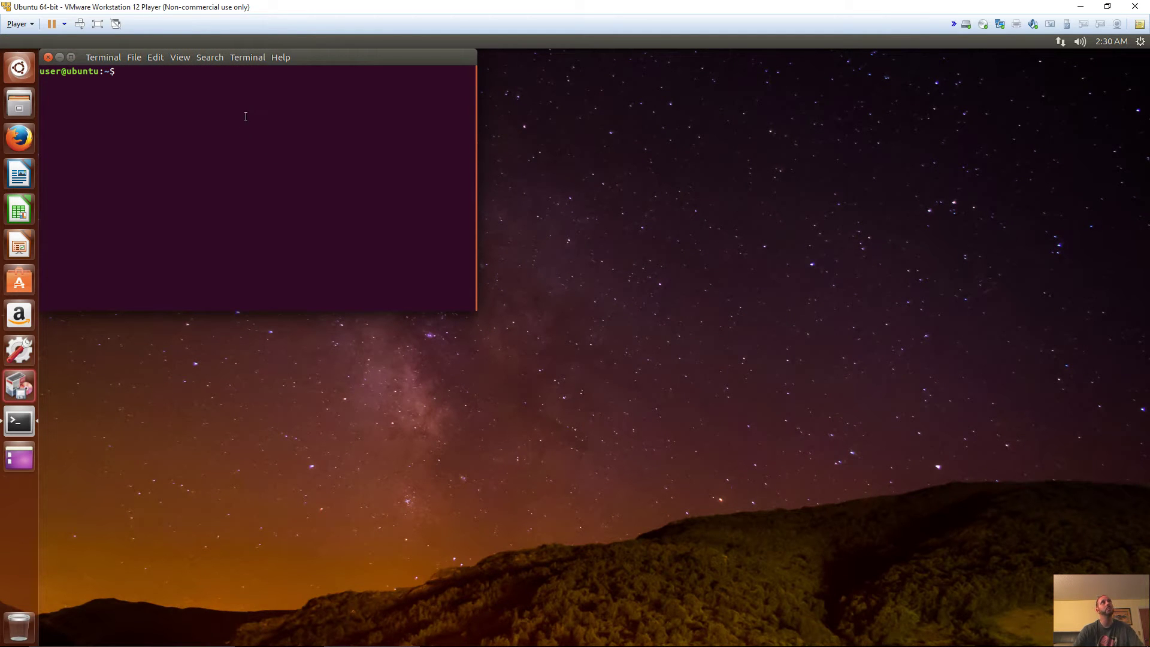
pyautogui.rightClick(166, 70)
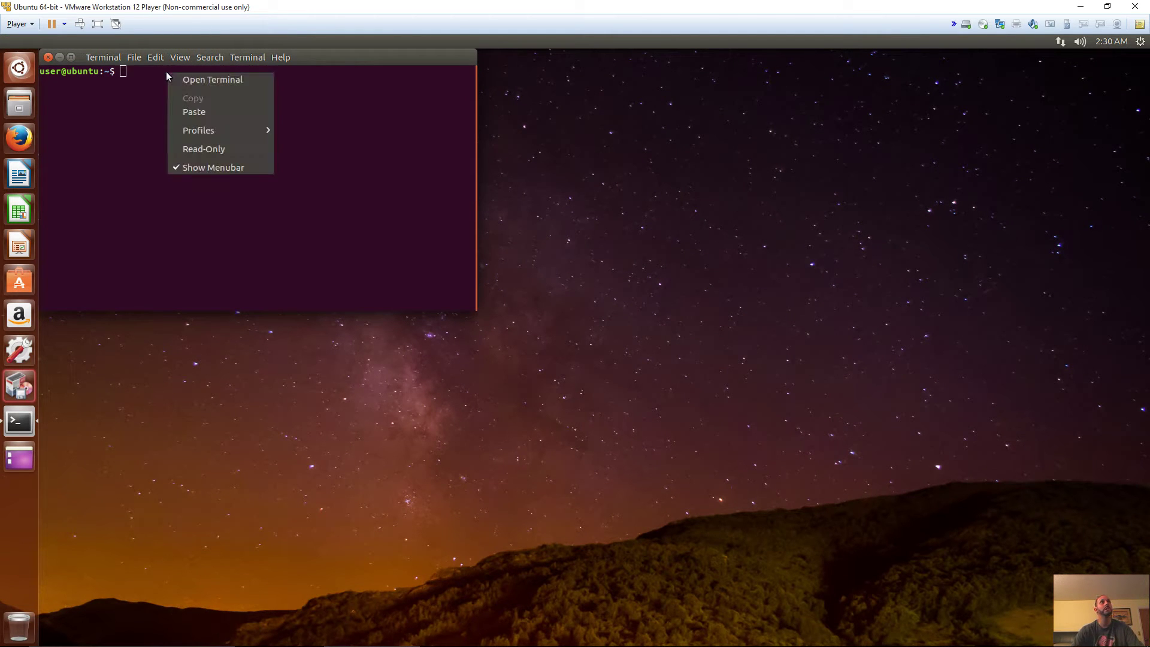
pyautogui.click(196, 109)
pyautogui.moveTo(300, 58); pyautogui.dragTo(581, 210)
pyautogui.moveTo(755, 301); pyautogui.dragTo(927, 316)
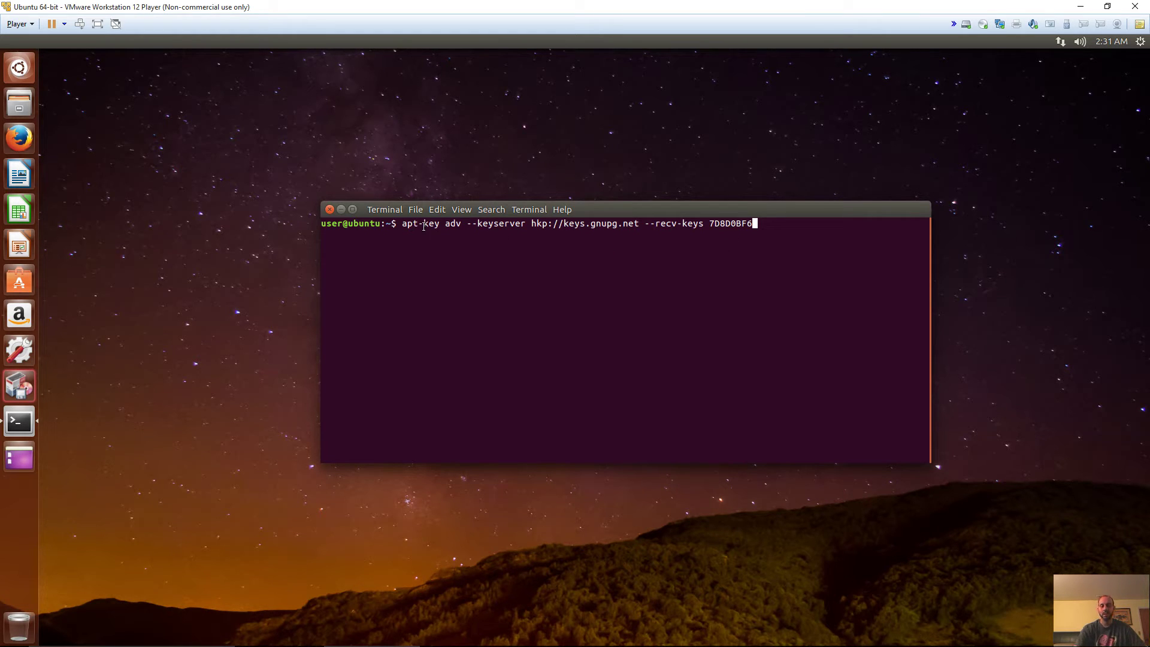
# Step: Prefix the command with sudo and run it with the password to import key 7D8D0BF6
pyautogui.press('Left')
pyautogui.press('Left')
pyautogui.press('Left')
pyautogui.press('Left')
pyautogui.press('Left')
pyautogui.press('Left')
pyautogui.press('Left')
pyautogui.press('Left')
pyautogui.press('Left')
pyautogui.press('Left')
pyautogui.press('Left')
pyautogui.press('Left')
pyautogui.press('Left')
pyautogui.press('Left')
pyautogui.press('Left')
pyautogui.press('Left')
pyautogui.press('Left')
pyautogui.press('Left')
pyautogui.press('Left')
pyautogui.press('Left')
pyautogui.press('Left')
pyautogui.press('Left')
pyautogui.press('Left')
pyautogui.press('Left')
pyautogui.press('Left')
pyautogui.press('Left')
pyautogui.press('Left')
pyautogui.press('Left')
pyautogui.press('Left')
pyautogui.press('Left')
pyautogui.press('Left')
pyautogui.press('Left')
pyautogui.press('Left')
pyautogui.press('Left')
pyautogui.press('Left')
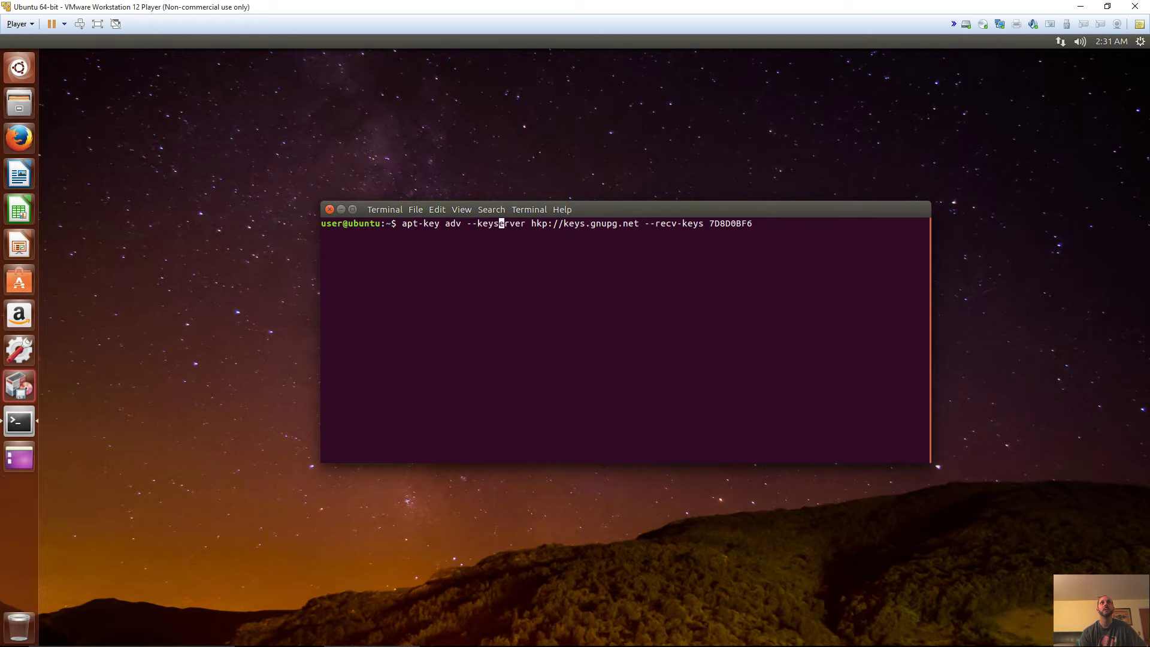
pyautogui.write('sudo')
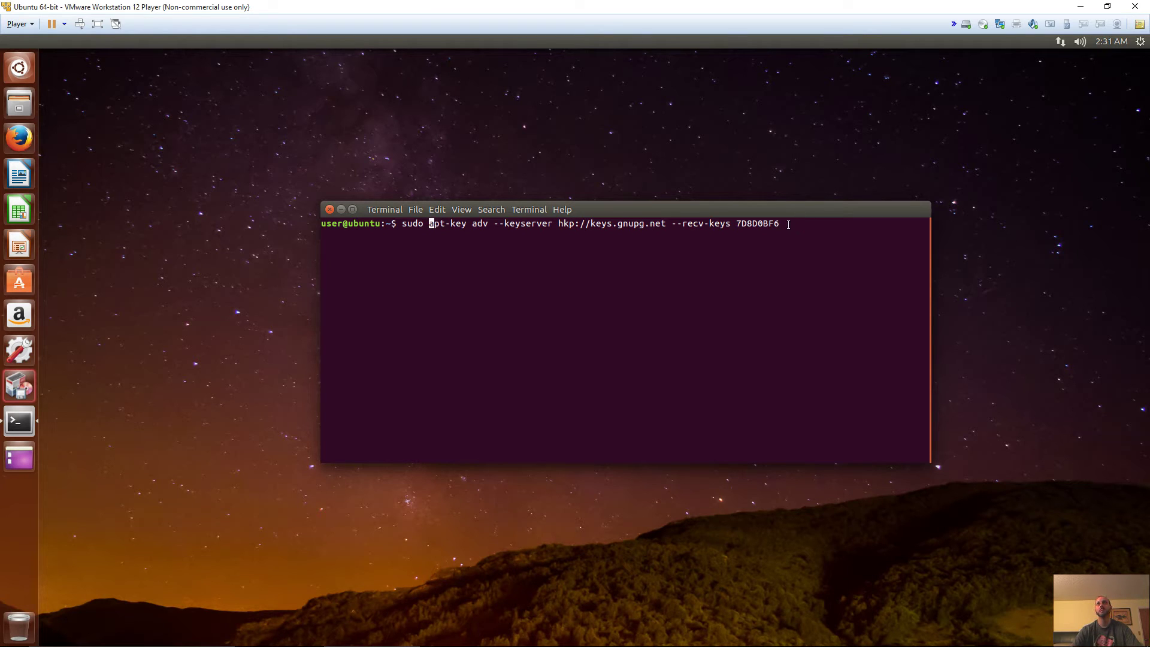
pyautogui.press('Return')
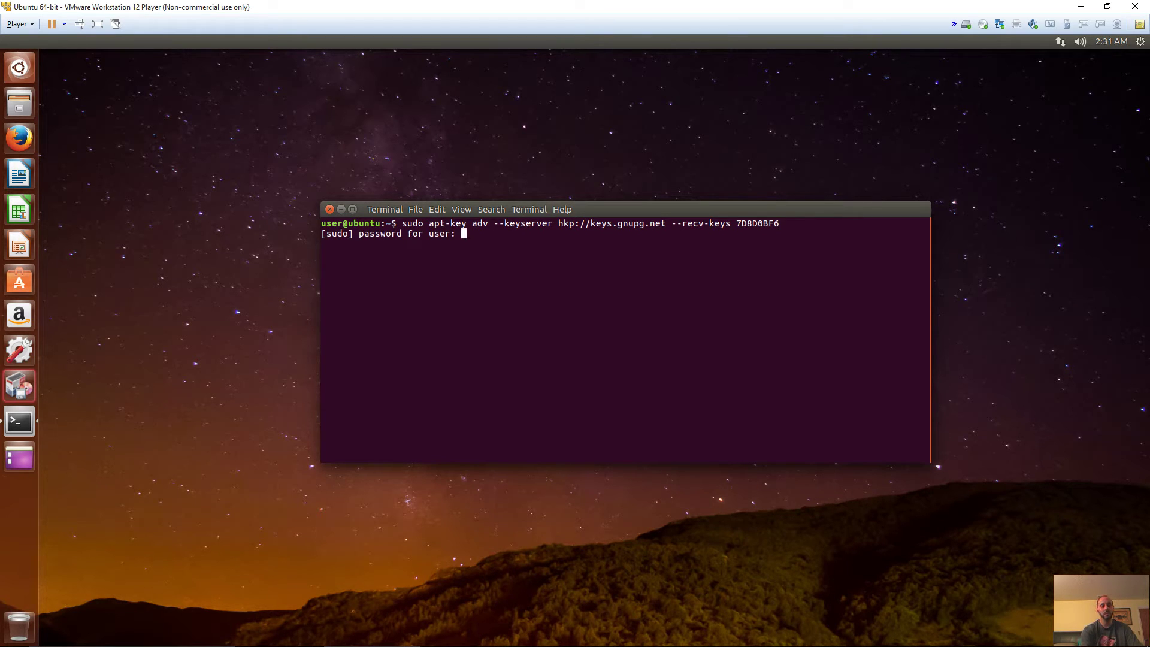
pyautogui.press('Return')
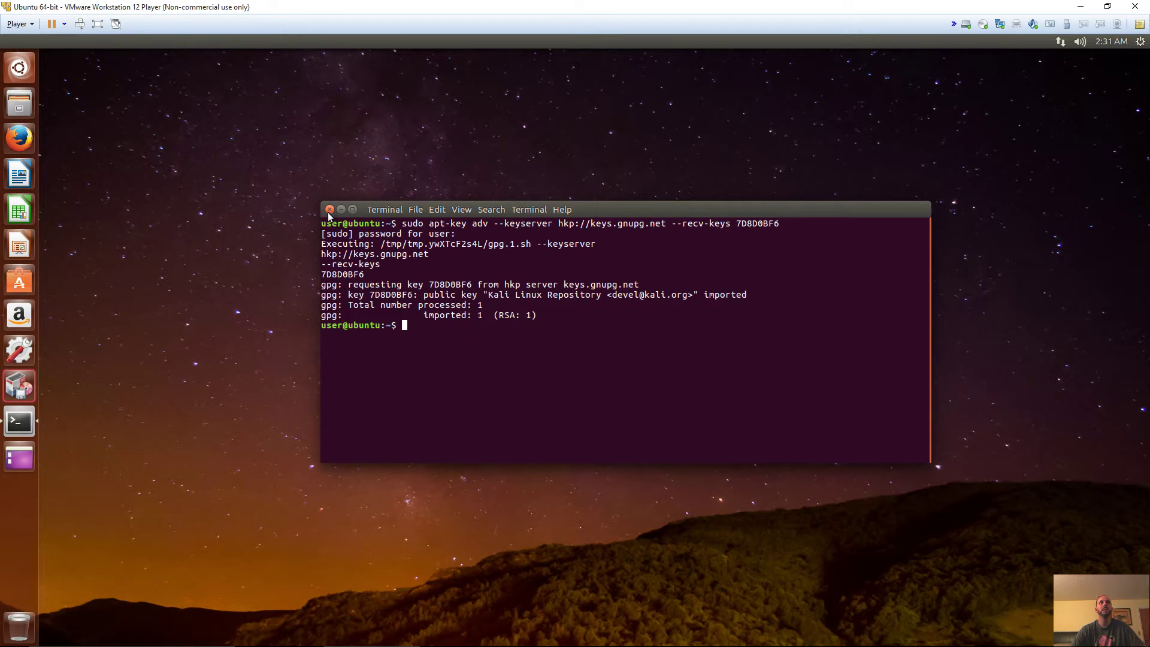
# Step: Close the terminal with exit, then relaunch Software & Updates
pyautogui.write('eixt')
pyautogui.press('Return')
pyautogui.write('exit')
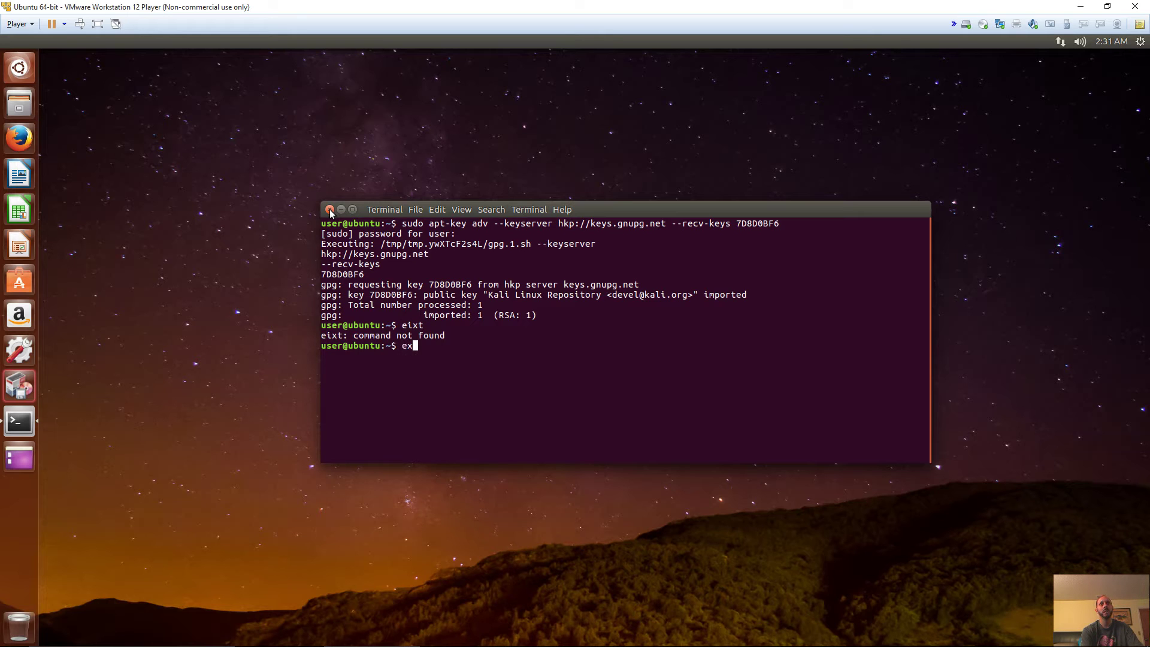
pyautogui.press('Return')
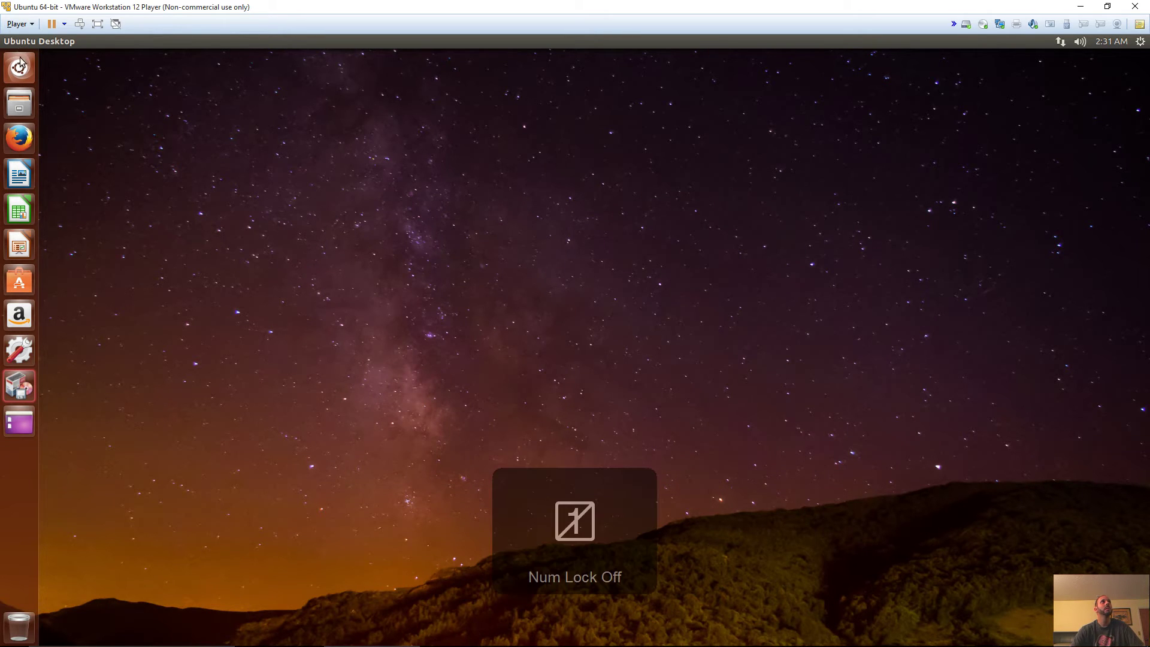
pyautogui.click(19, 67)
pyautogui.click(171, 131)
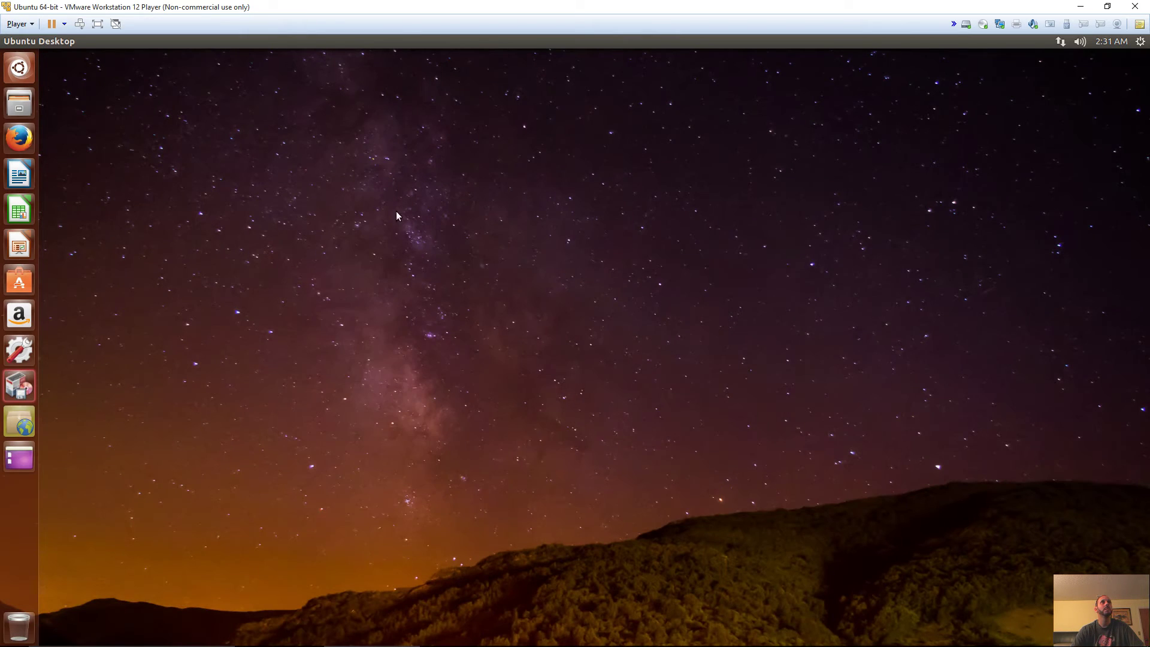
# Step: Confirm the Kali key is trusted, then disable the main Ubuntu repository, authenticating with the password
pyautogui.click(554, 276)
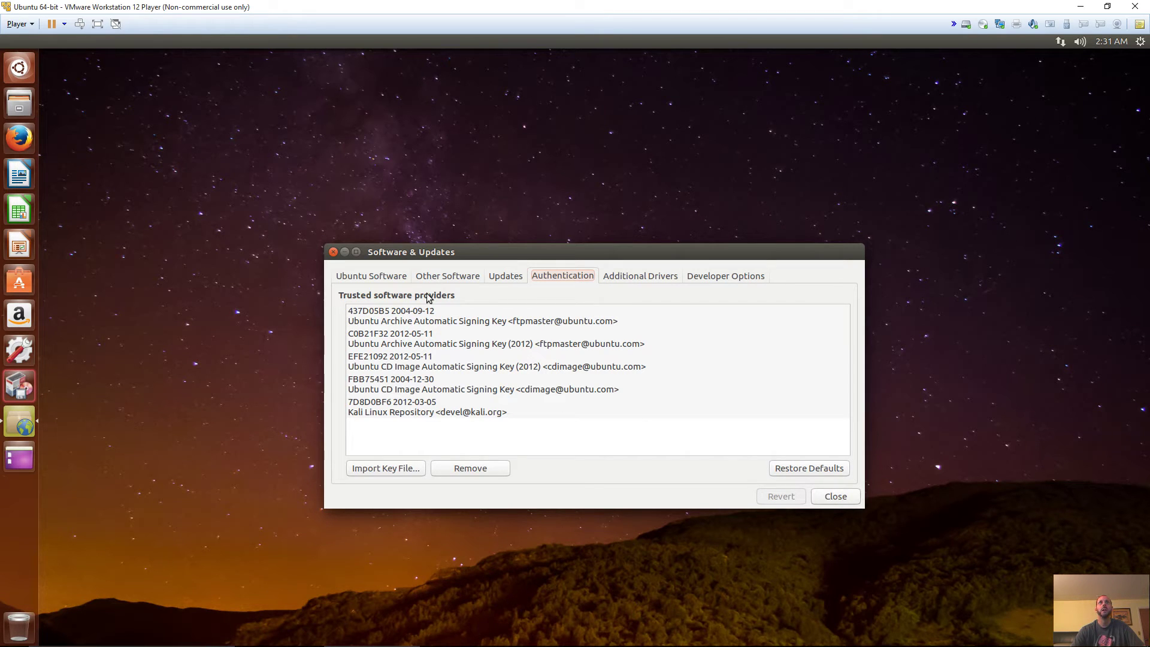
pyautogui.click(401, 274)
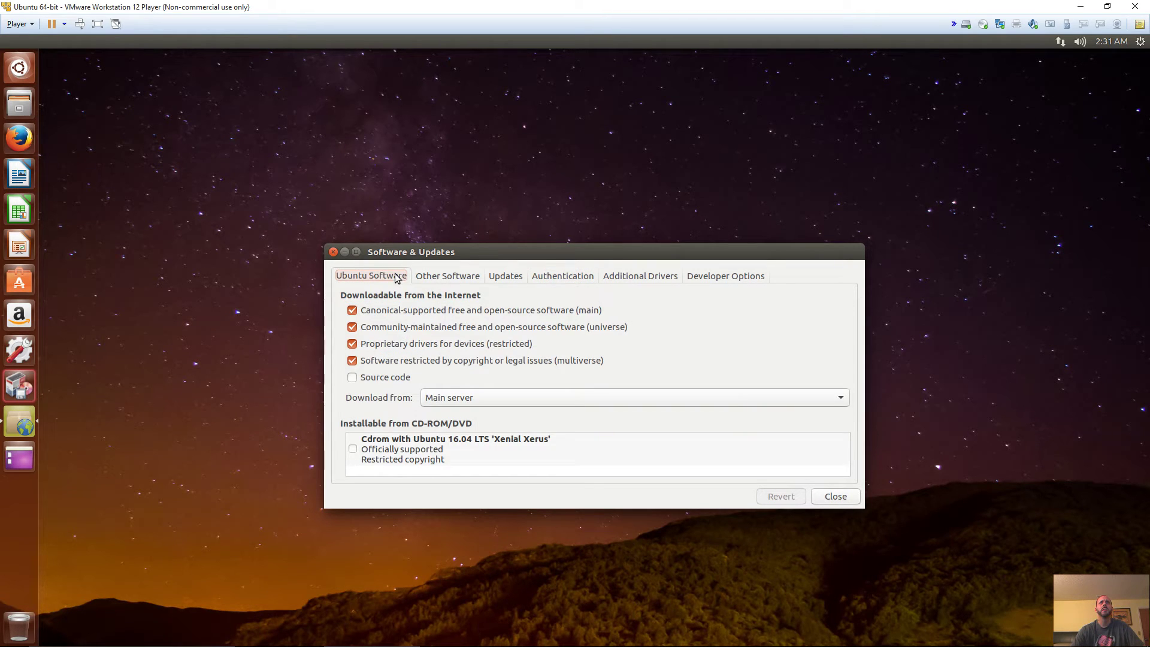
pyautogui.click(352, 310)
pyautogui.press('Return')
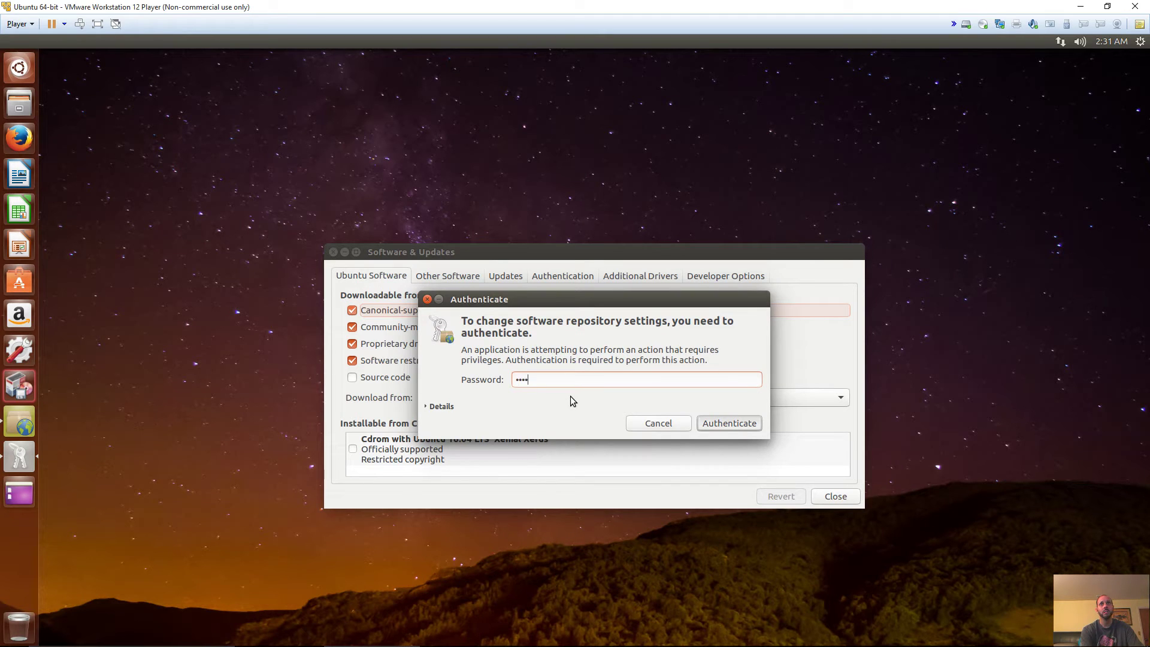
# Step: Disable the universe, restricted and multiverse repositories and the Canonical Partners source
pyautogui.click(352, 328)
pyautogui.click(352, 344)
pyautogui.click(352, 361)
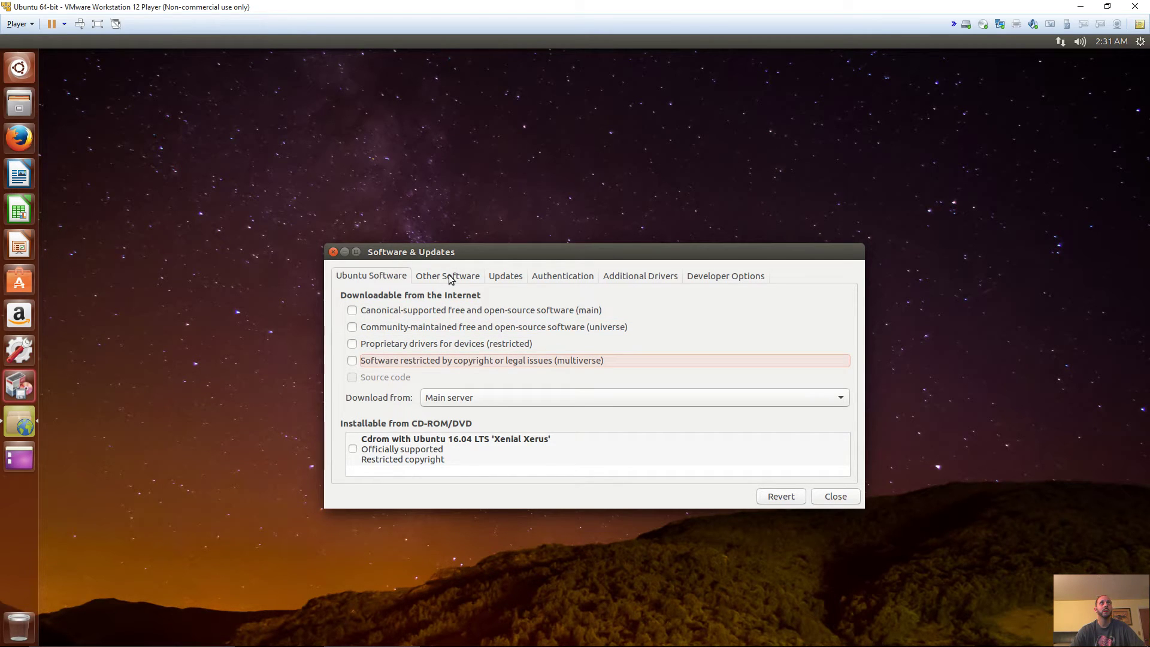
pyautogui.click(449, 278)
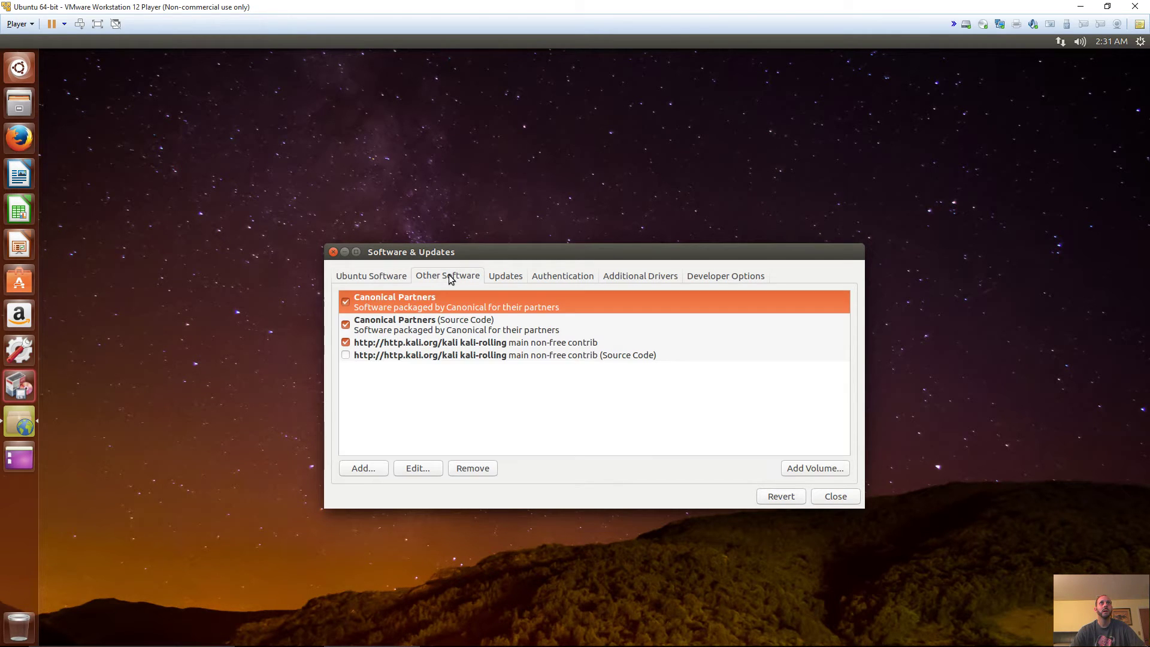
pyautogui.click(346, 303)
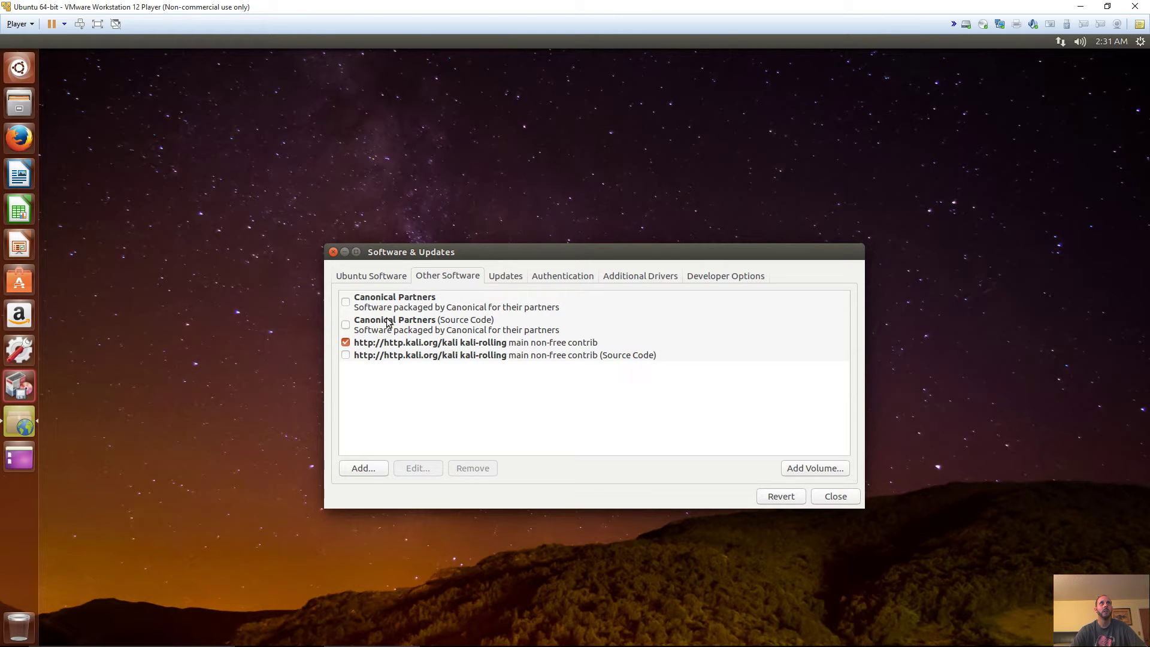
# Step: Close Software & Updates and reload the package information from the remaining kali-rolling source
pyautogui.click(504, 277)
pyautogui.click(823, 499)
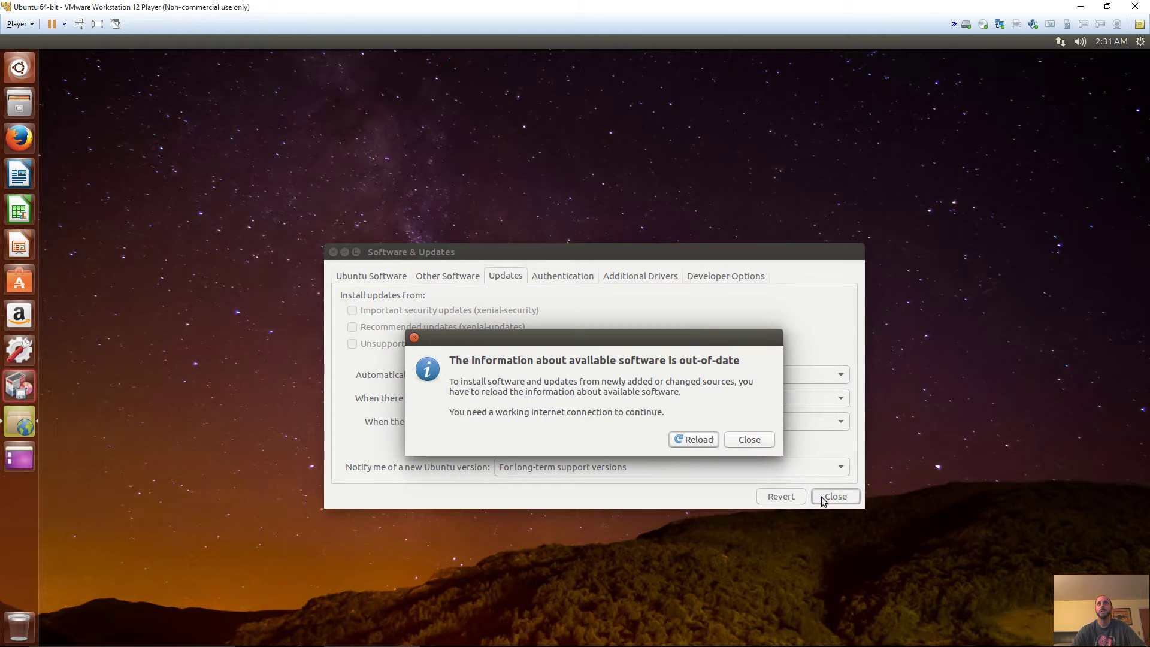
pyautogui.click(691, 444)
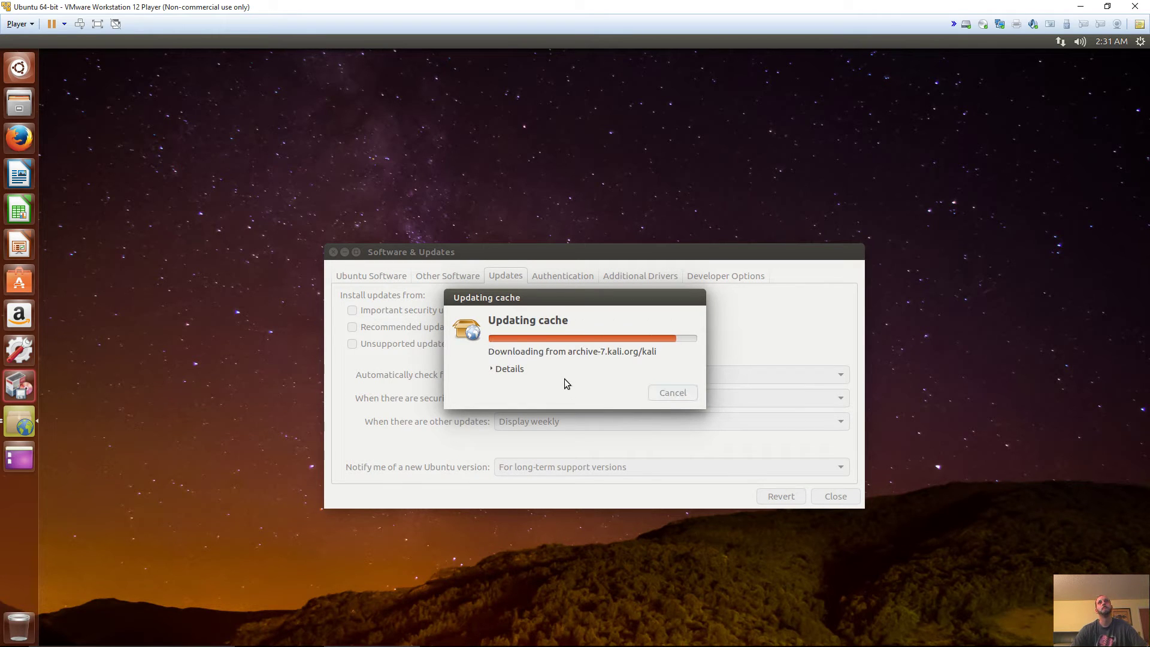
pyautogui.click(503, 371)
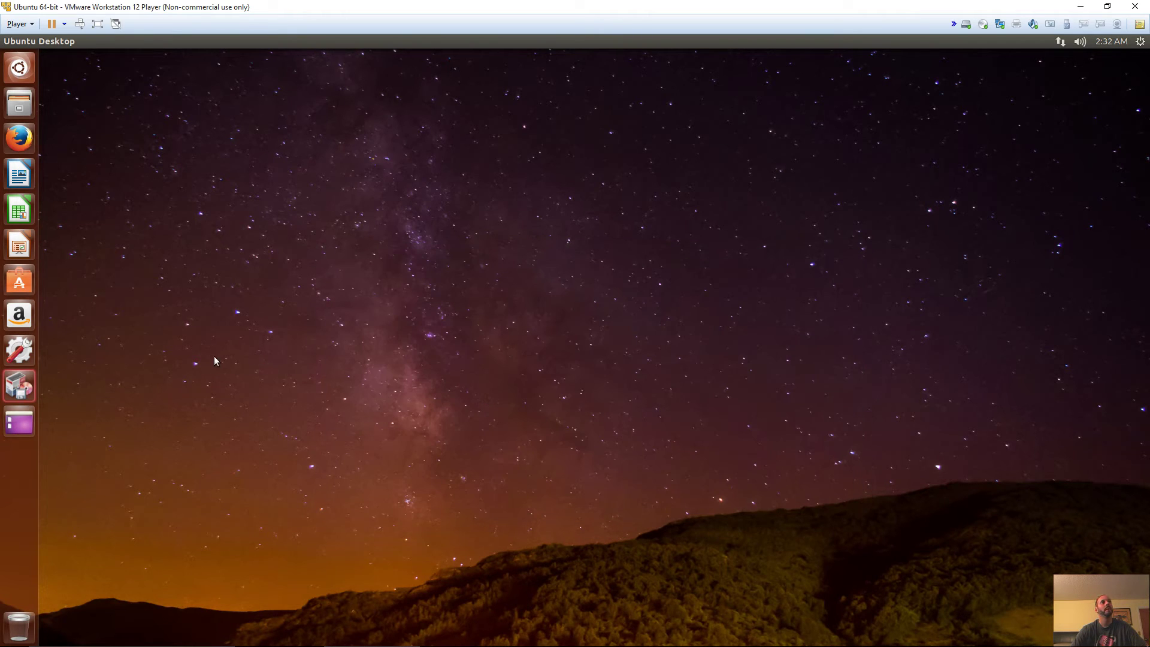
# Step: Launch Synaptic with the administrator password, then bring Firefox's Kali forum thread into view
pyautogui.click(19, 387)
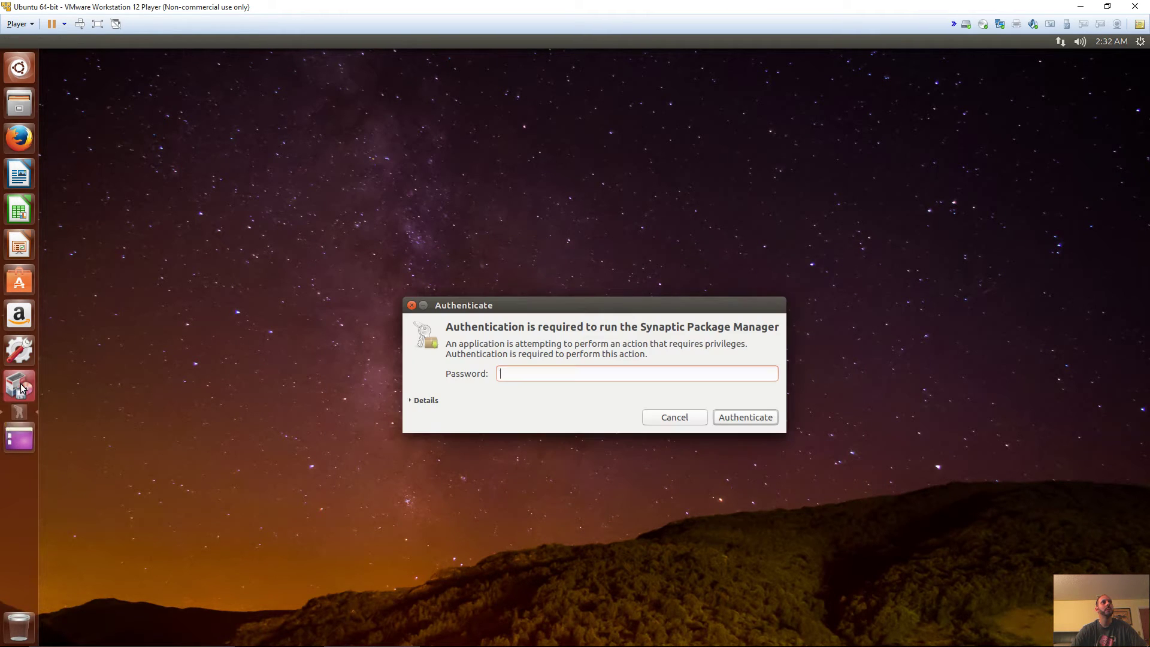
pyautogui.write('****')
pyautogui.press('Return')
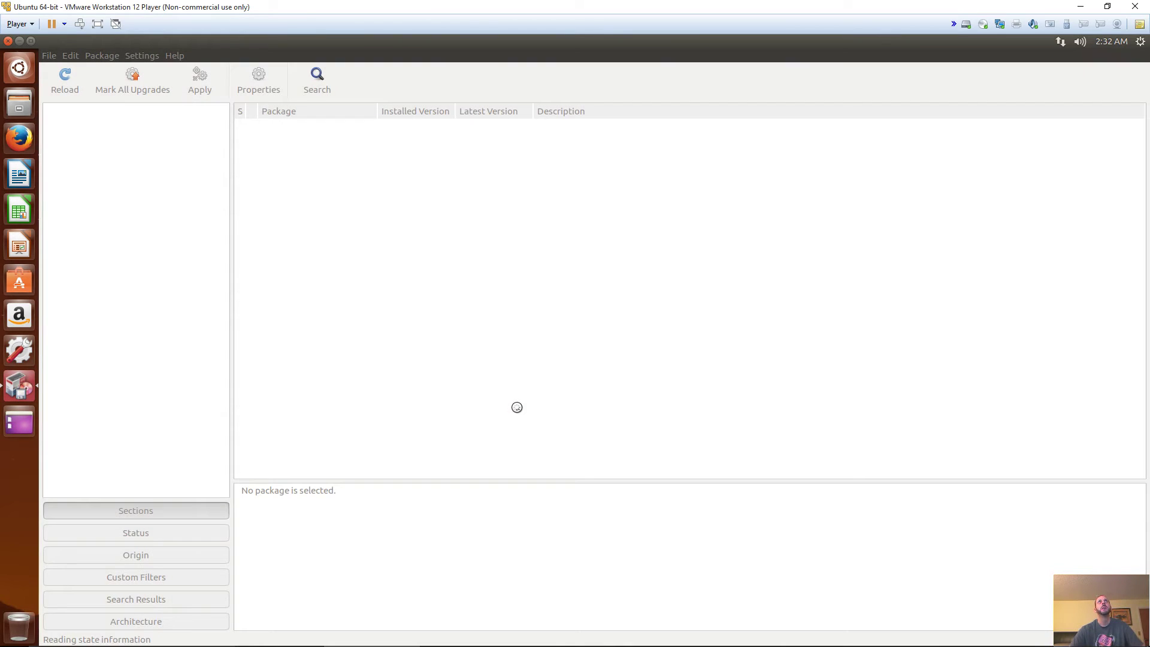
pyautogui.press('Num_Lock')
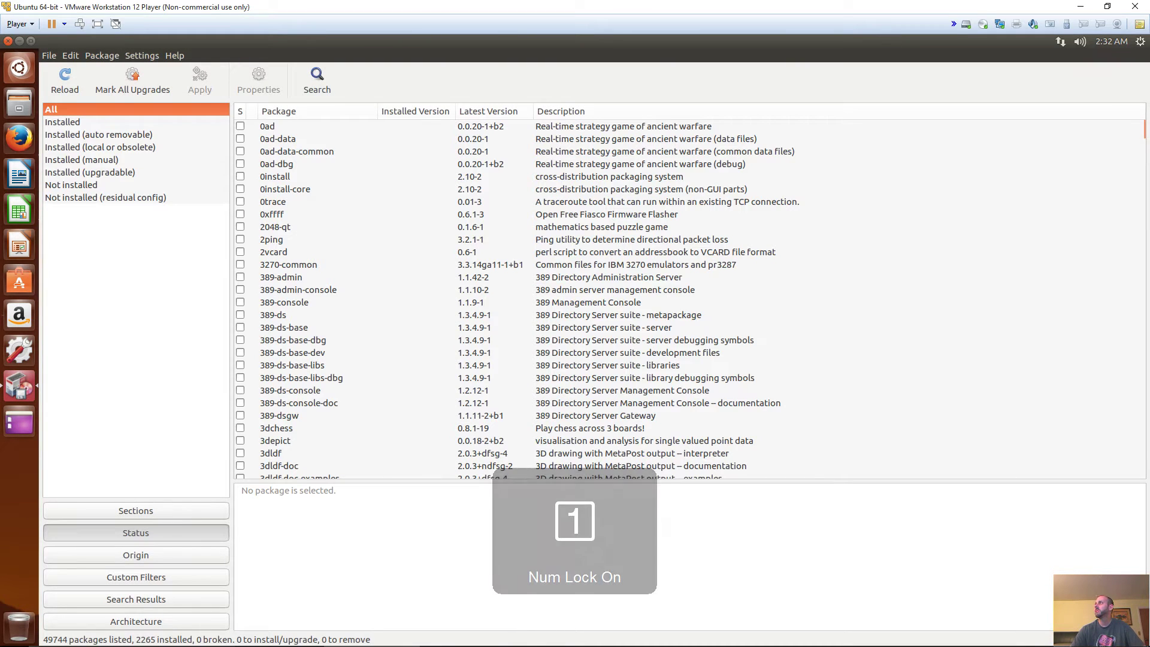
pyautogui.hotkey('alt', 'Tab')
pyautogui.moveTo(1149, 207); pyautogui.dragTo(613, 1)
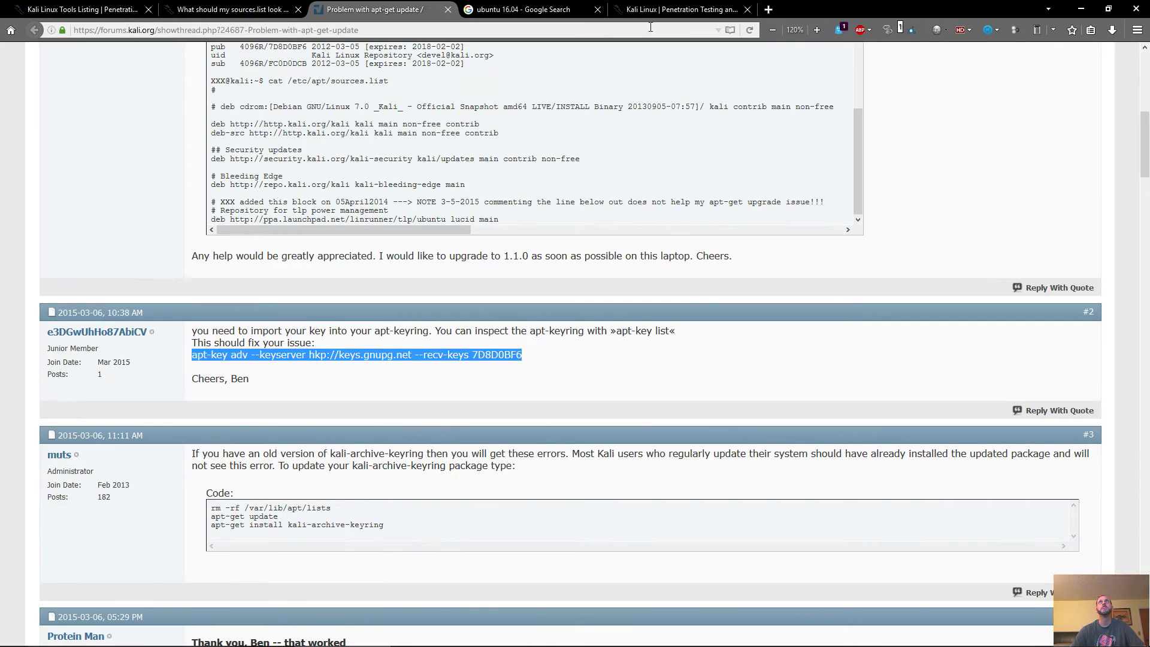
# Step: Browse the tool categories on Firefox's Kali Linux Tools Listing page, then minimize Firefox
pyautogui.click(653, 9)
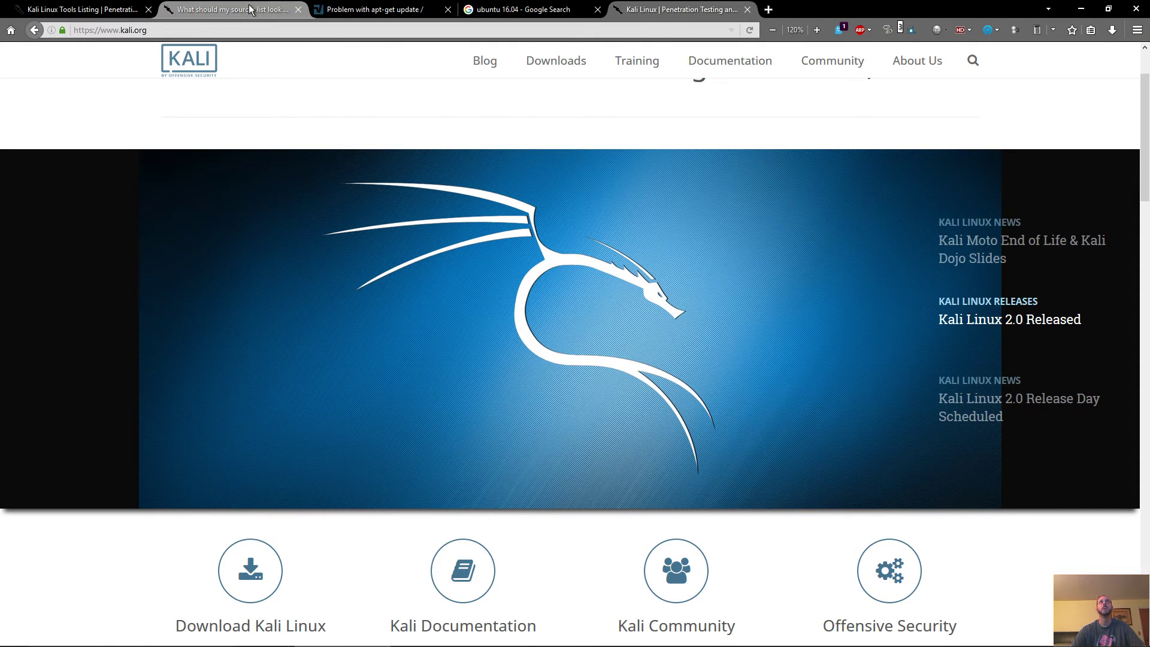
pyautogui.click(227, 9)
pyautogui.click(89, 11)
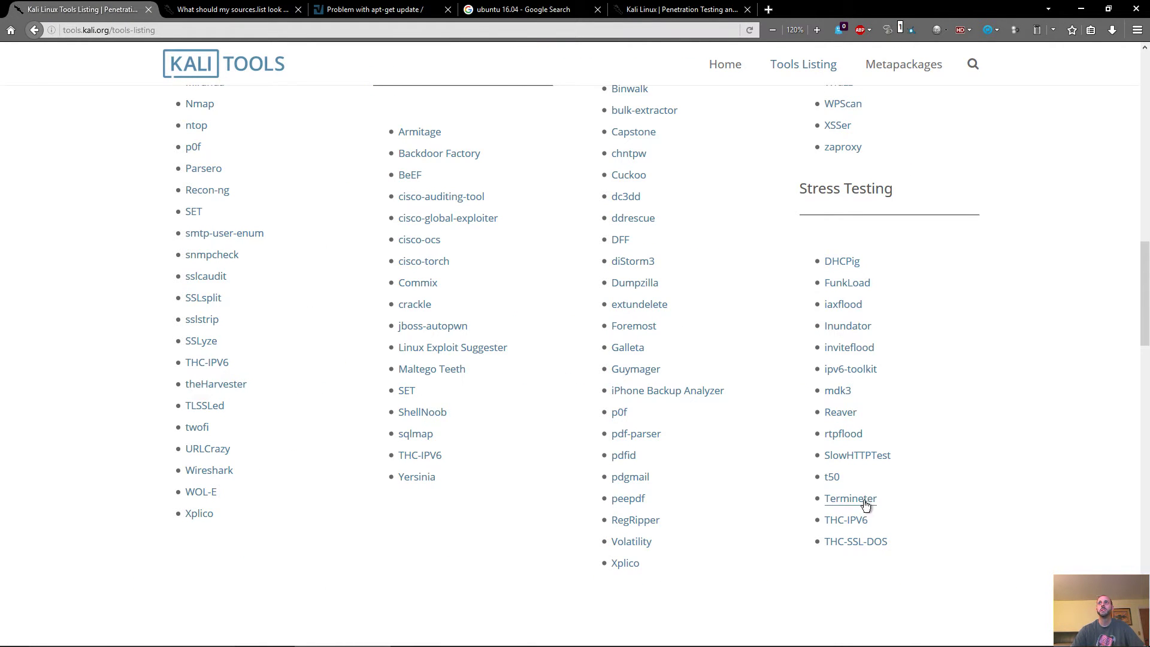
pyautogui.scroll(2, 1127, 281)
pyautogui.moveTo(1145, 275); pyautogui.dragTo(1144, 66)
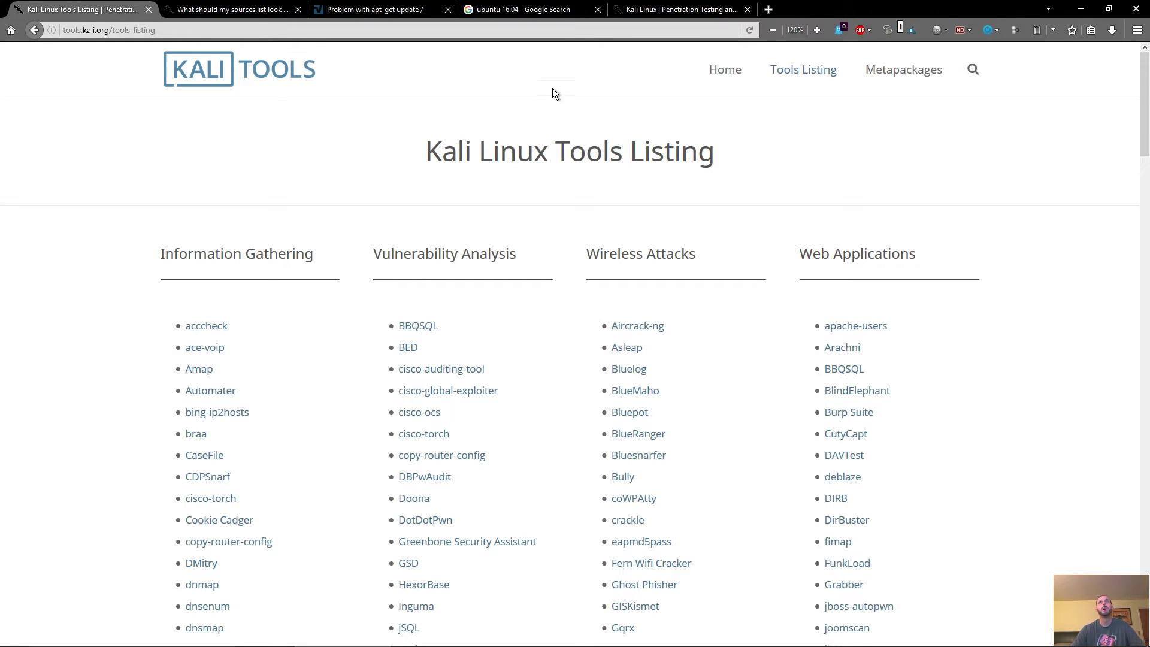
pyautogui.scroll(-3, 672, 415)
pyautogui.scroll(-12, 673, 416)
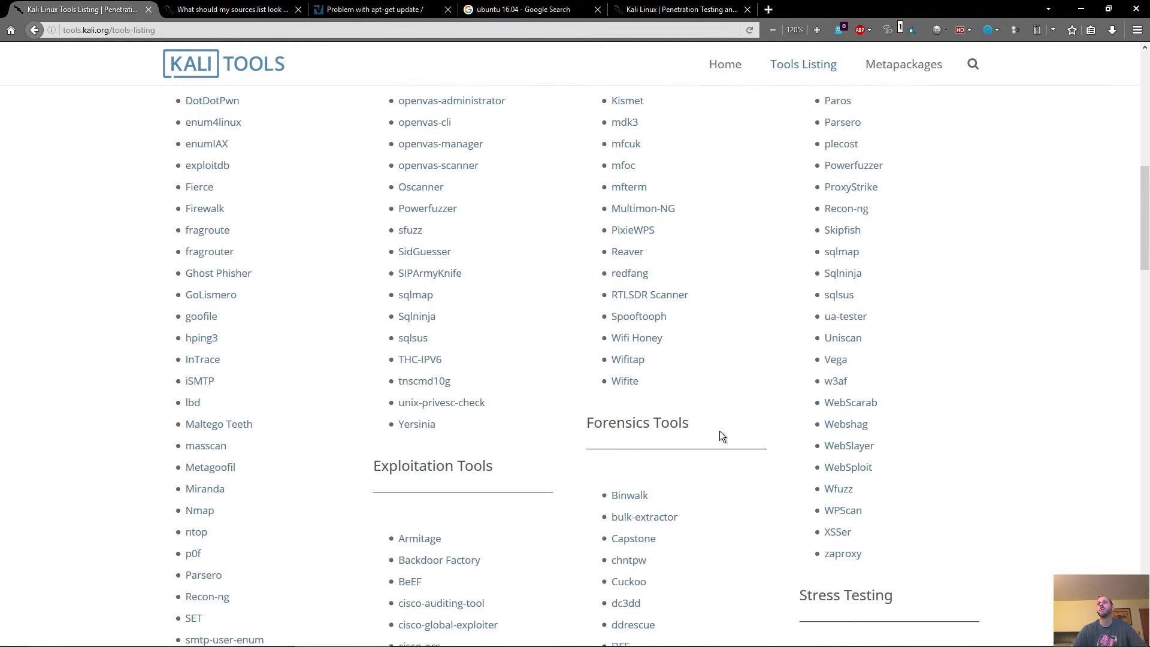
pyautogui.scroll(-2, 724, 434)
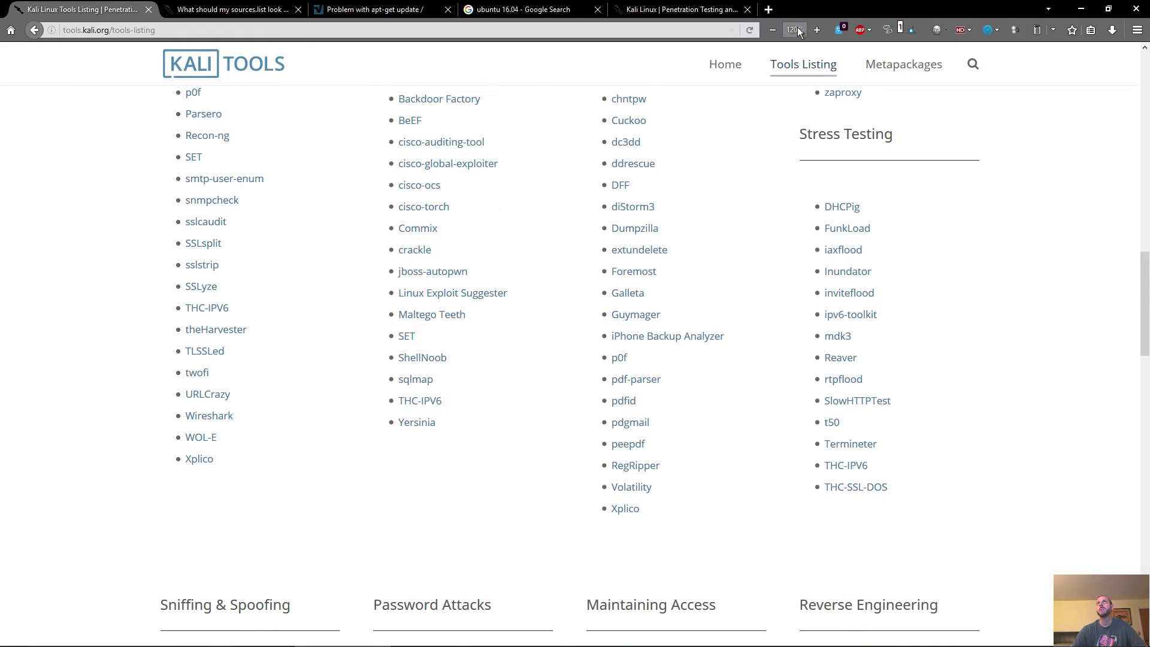
pyautogui.click(1081, 9)
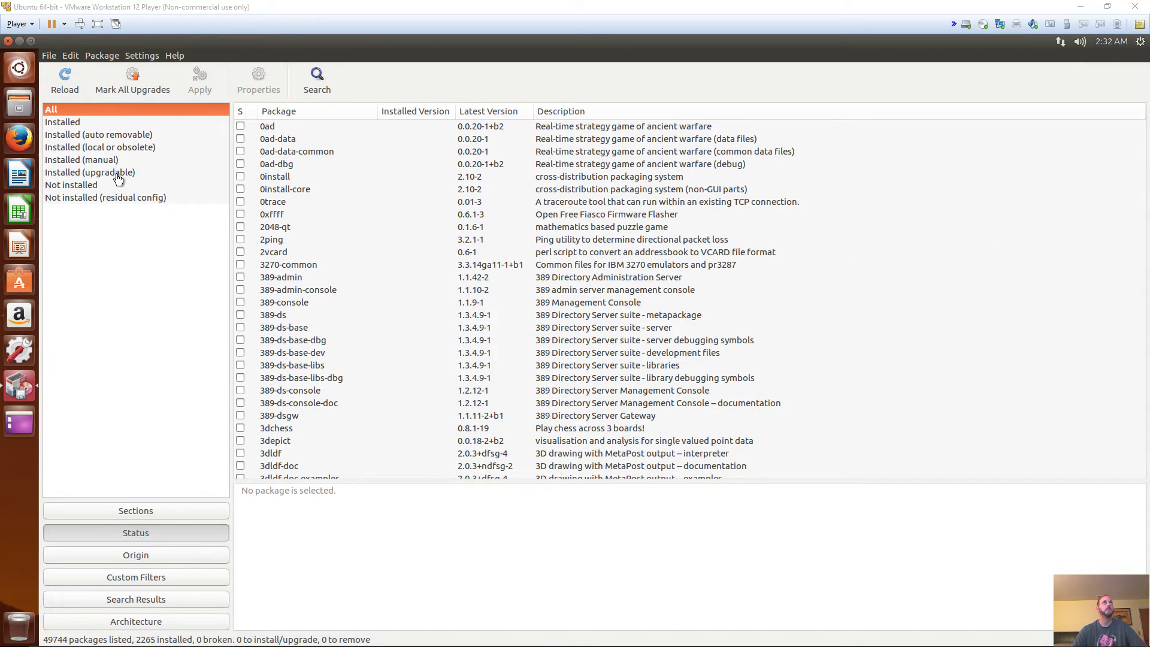
# Step: Open Synaptic's Find dialog and begin the search term with 'D'
pyautogui.click(323, 74)
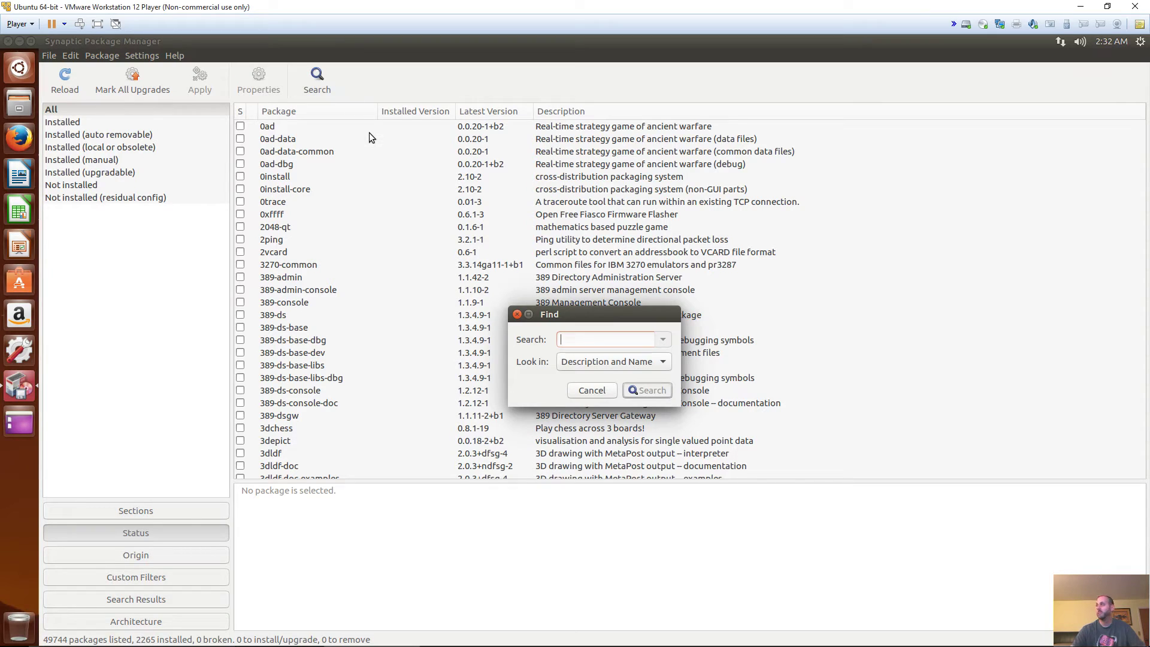
pyautogui.write('D')
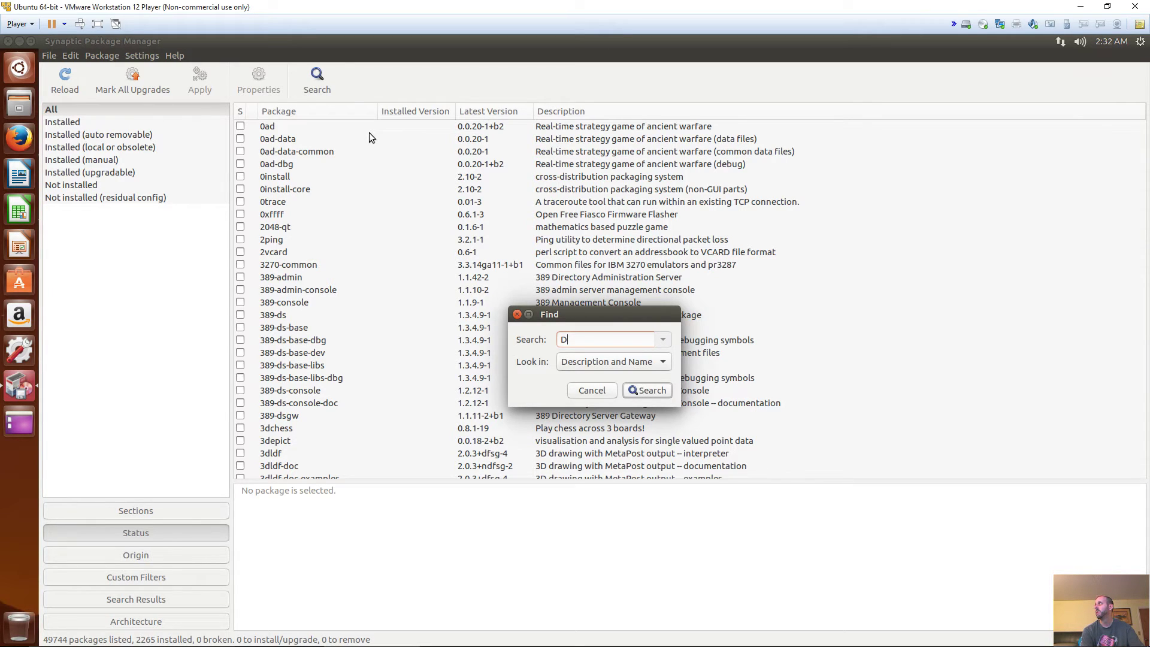
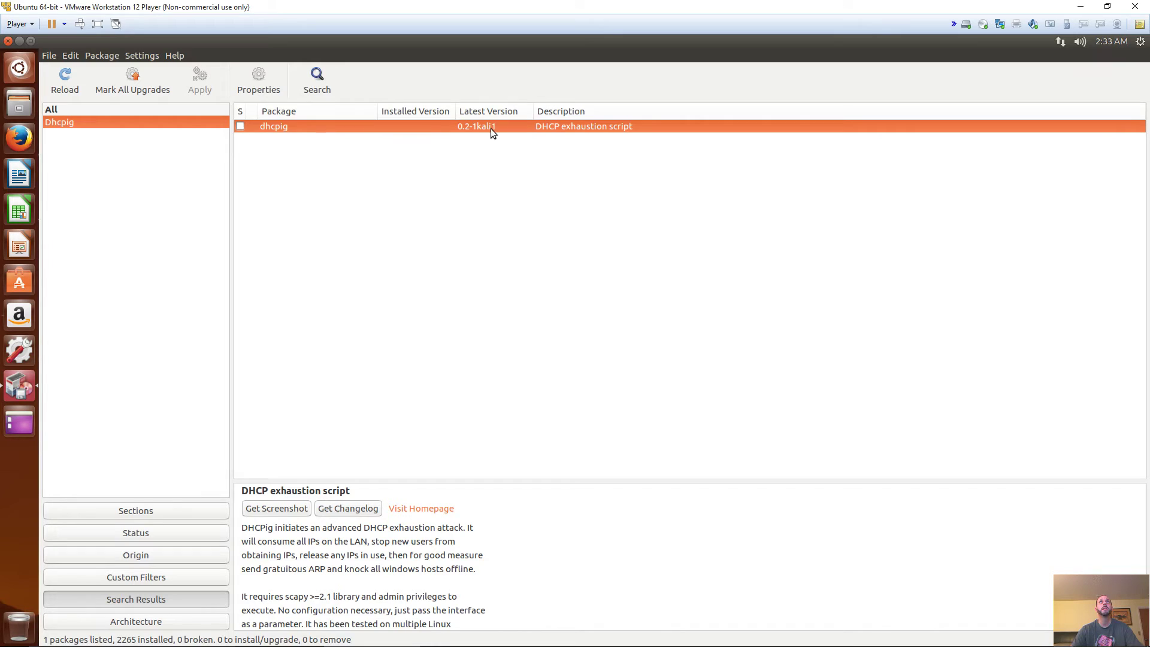
# Step: Bring up the marking options menu for the dhcpig 0.2-1kali1 package in the search results
pyautogui.rightClick(310, 131)
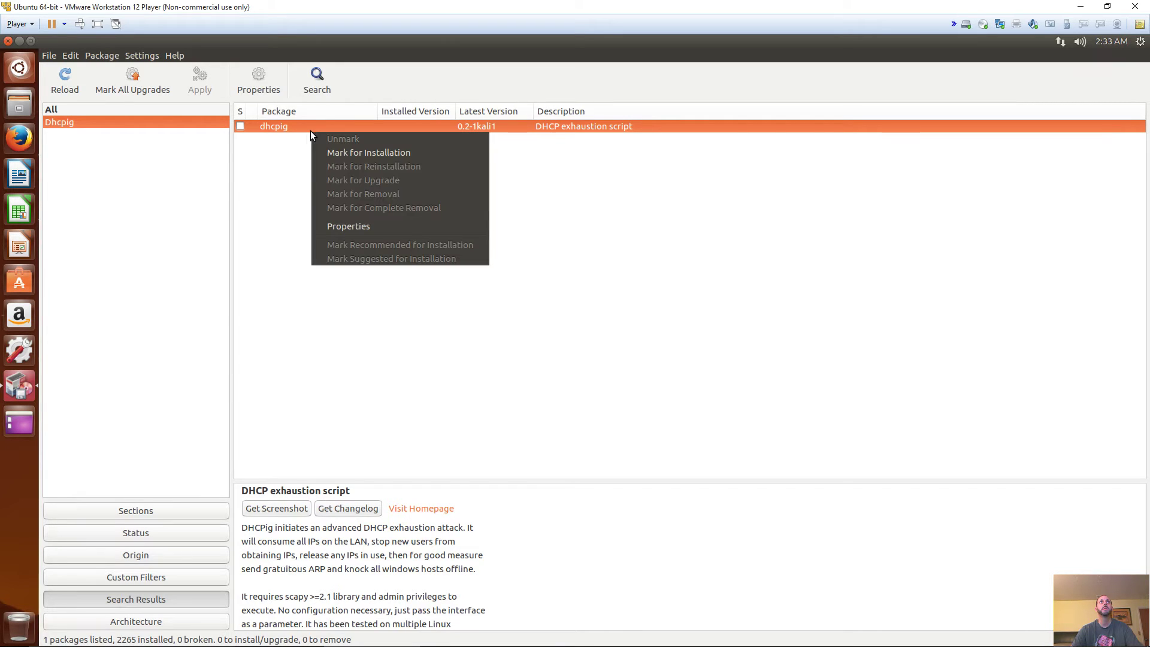
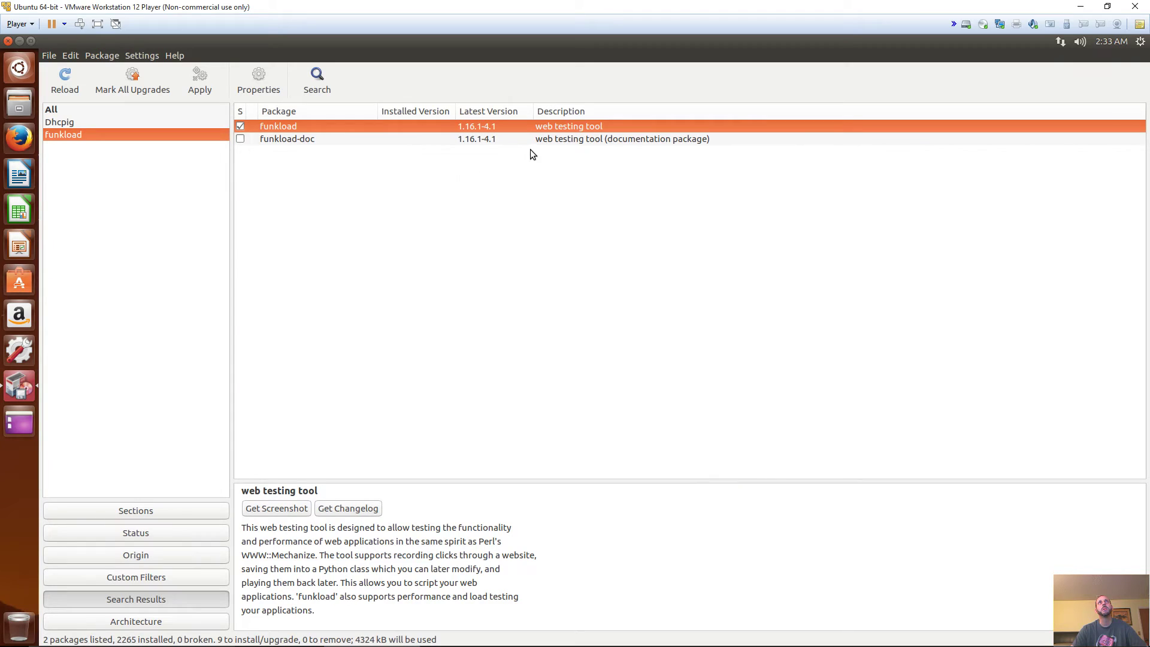
# Step: Mark the funkload-doc package for installation, raising the queue to 10 packages
pyautogui.click(612, 140)
pyautogui.rightClick(613, 140)
pyautogui.click(636, 159)
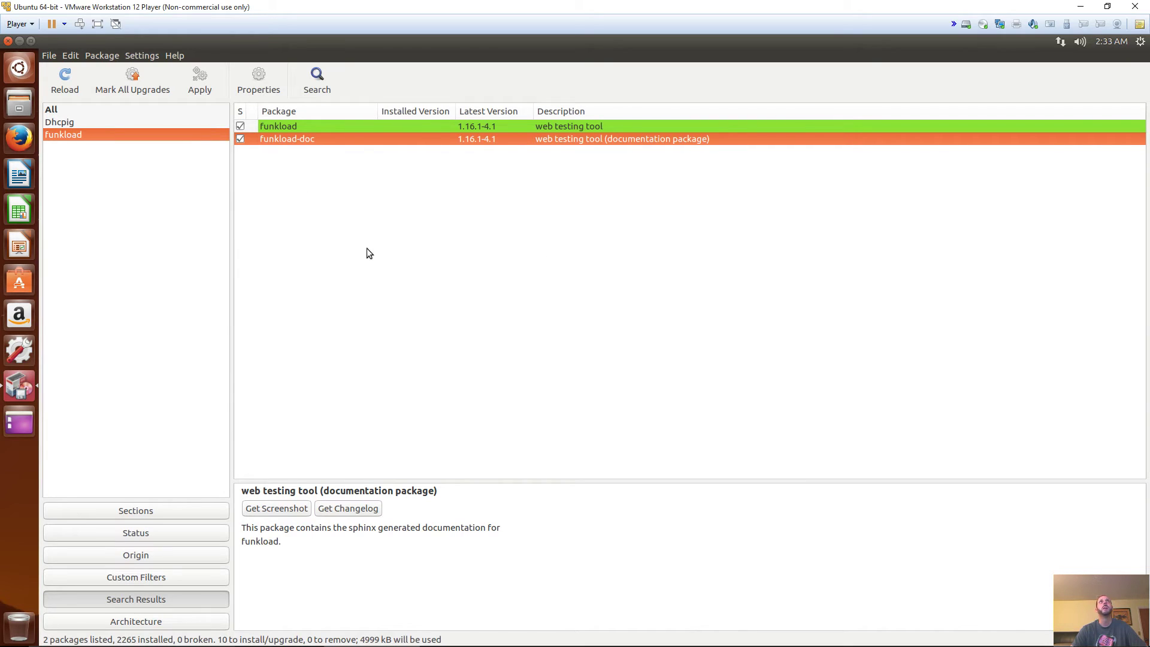
# Step: Search the package list for iaxflood
pyautogui.click(317, 82)
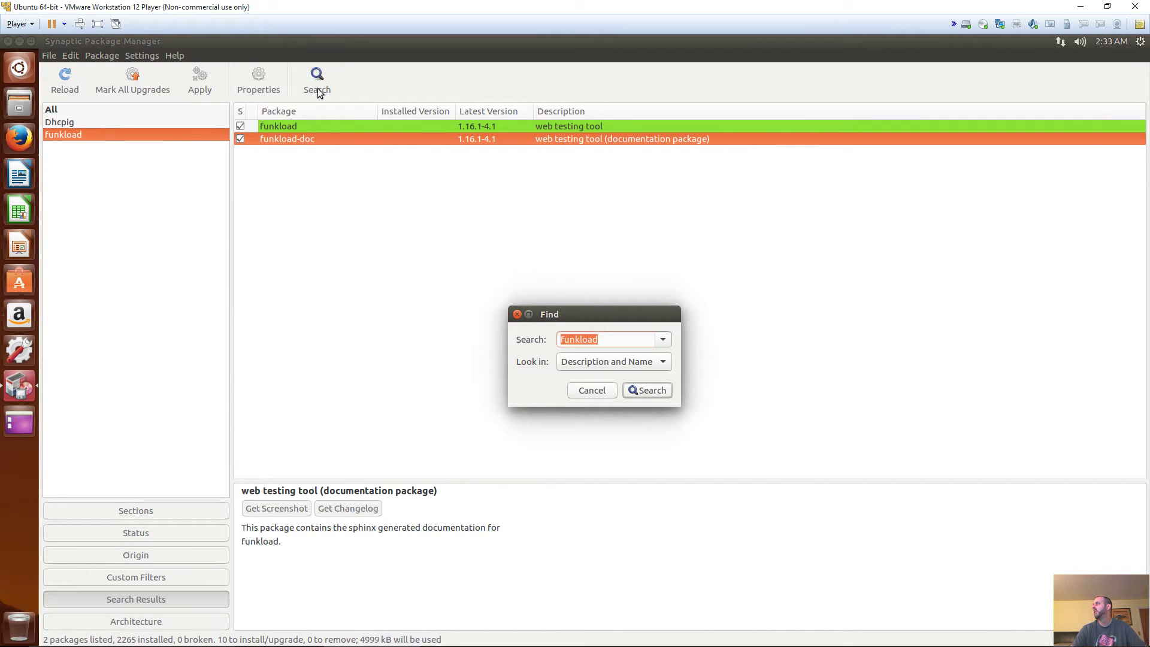
pyautogui.write('iaxflood')
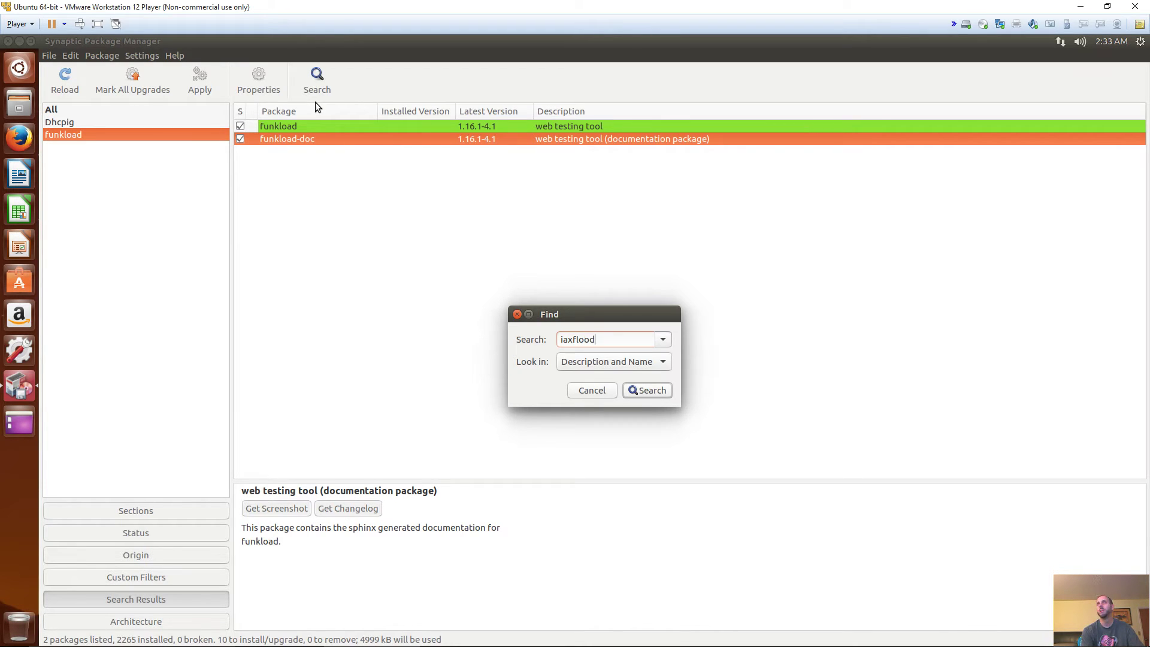
pyautogui.press('Return')
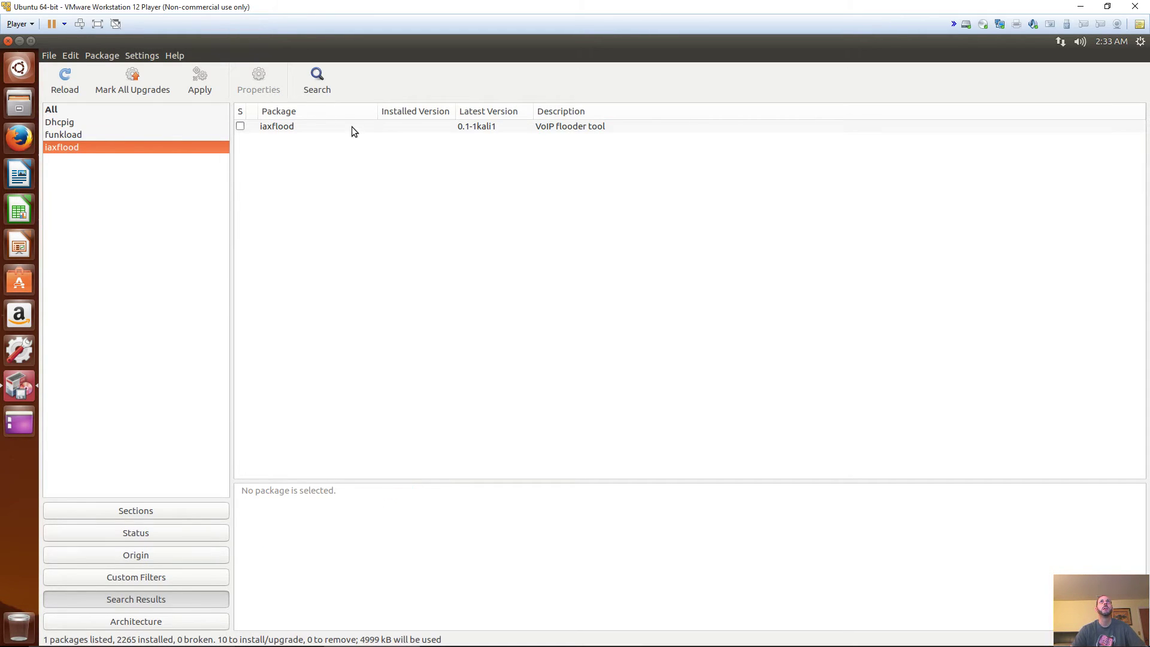
# Step: Mark the iaxflood VoIP flooder (0.1-1kali1) for installation
pyautogui.click(351, 127)
pyautogui.rightClick(351, 127)
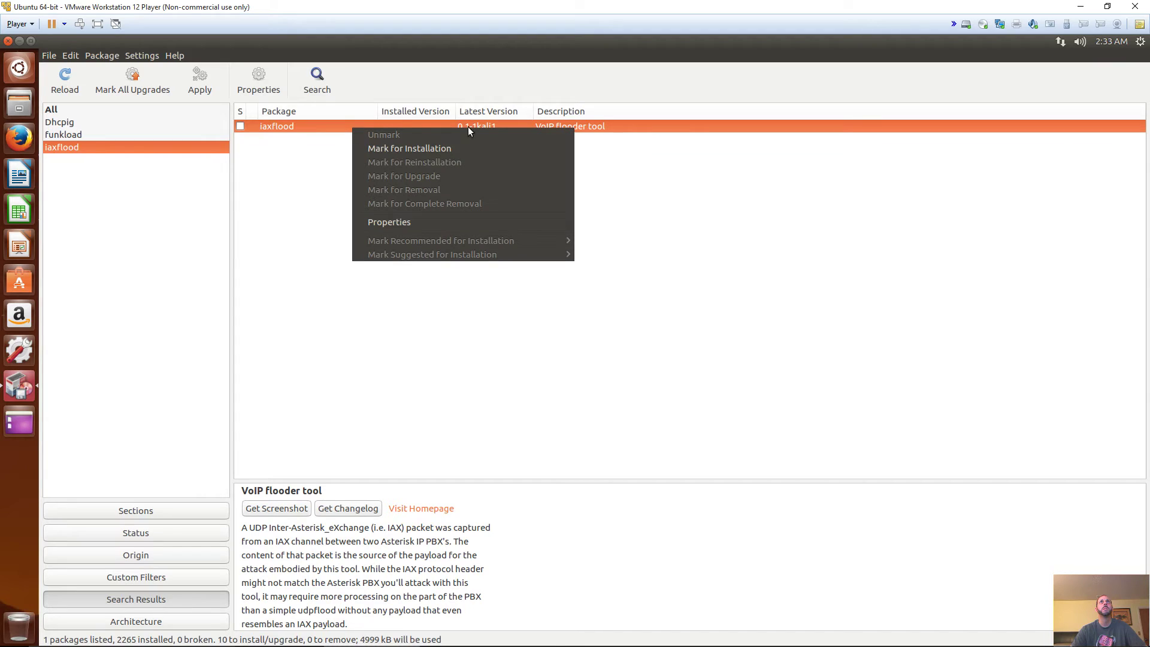
pyautogui.click(421, 147)
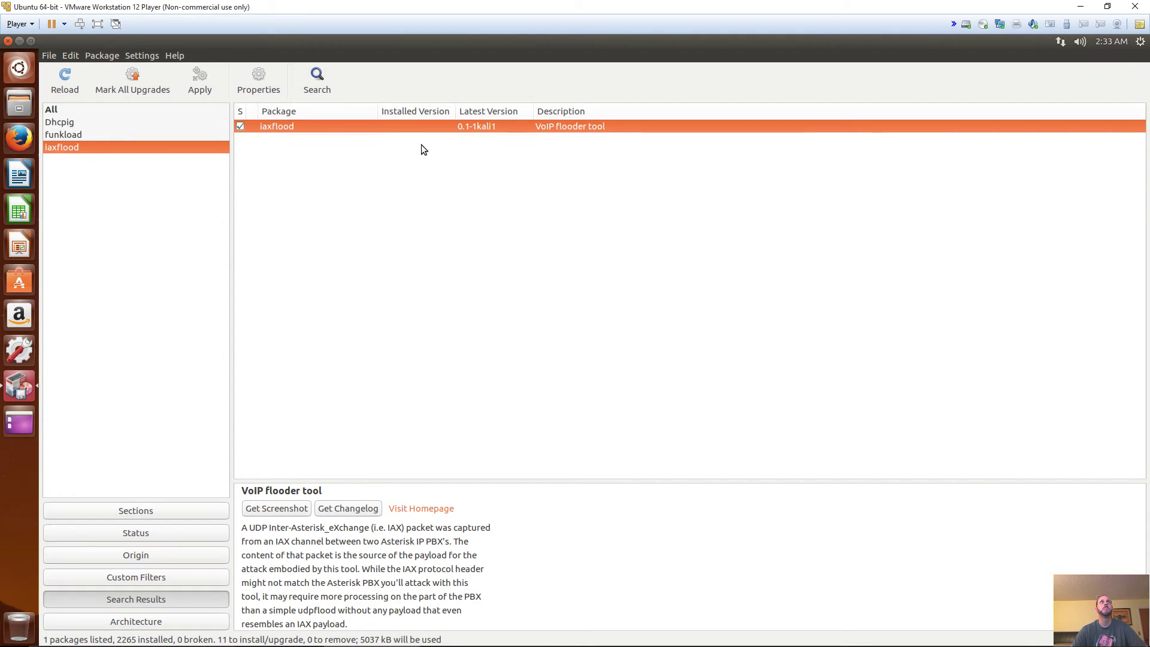
# Step: Start a package search for 'inun' (inundator)
pyautogui.click(332, 80)
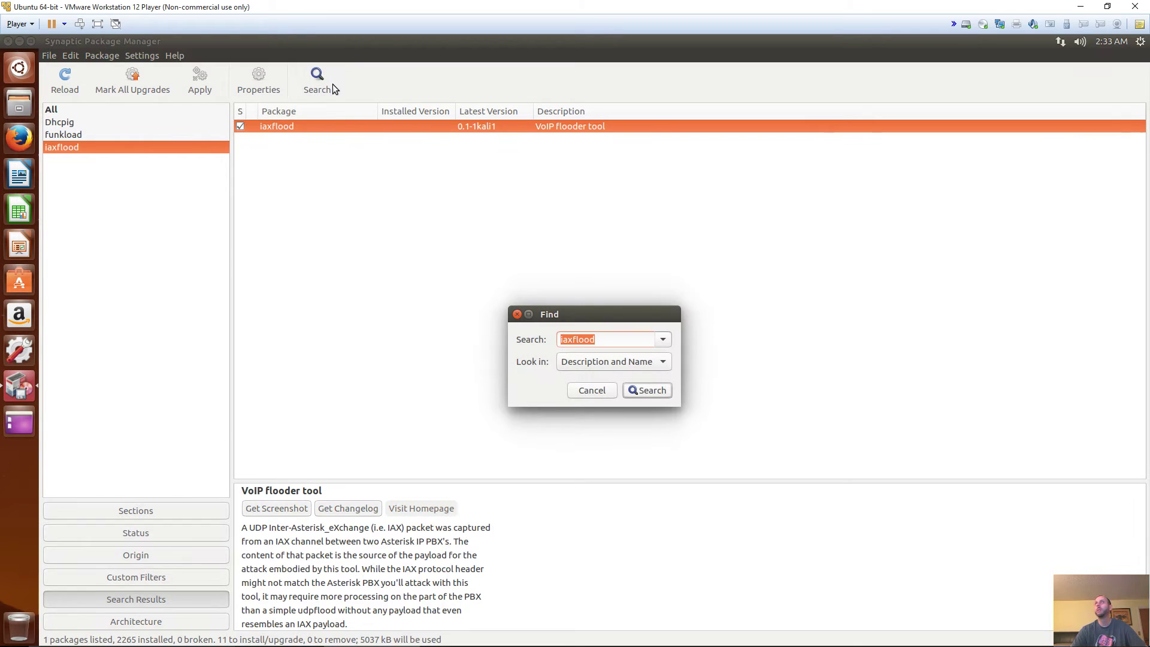
pyautogui.write('inun')
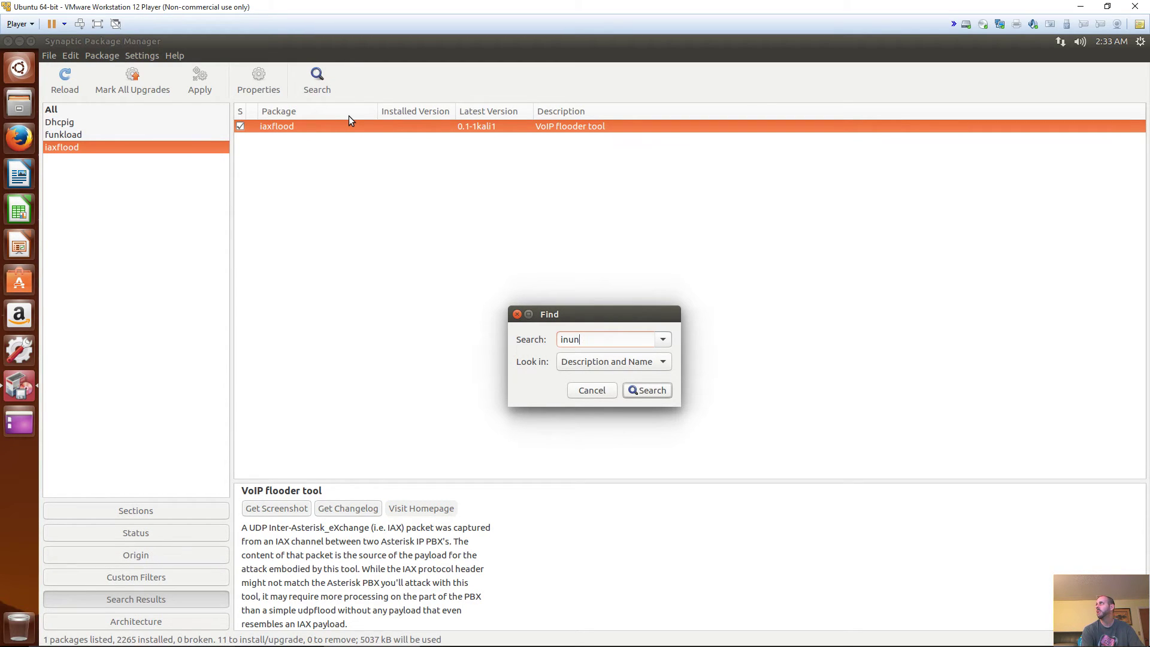
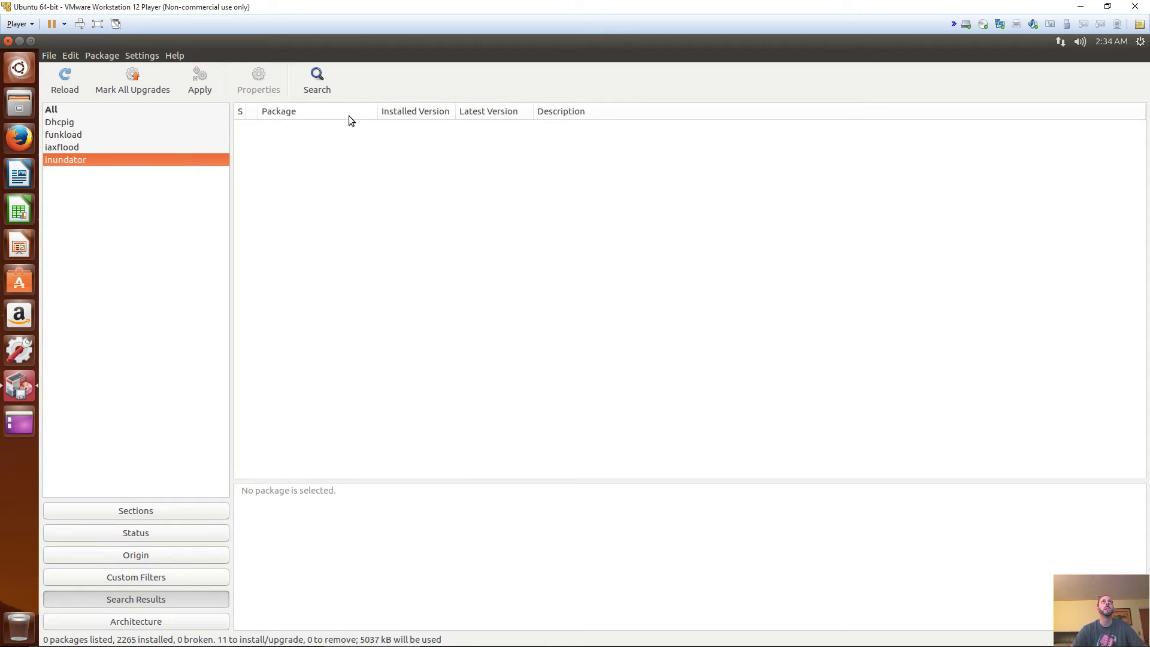
# Step: Search the Synaptic package list for 'inundator'
pyautogui.click(333, 86)
pyautogui.write('i')
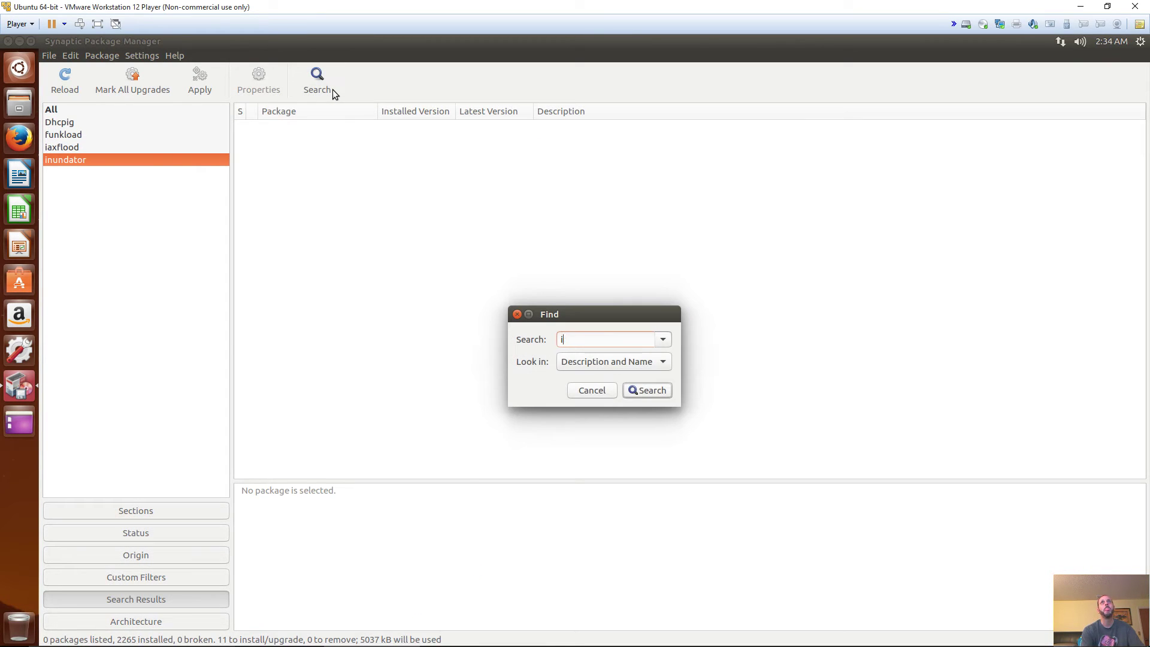
pyautogui.write('nundator')
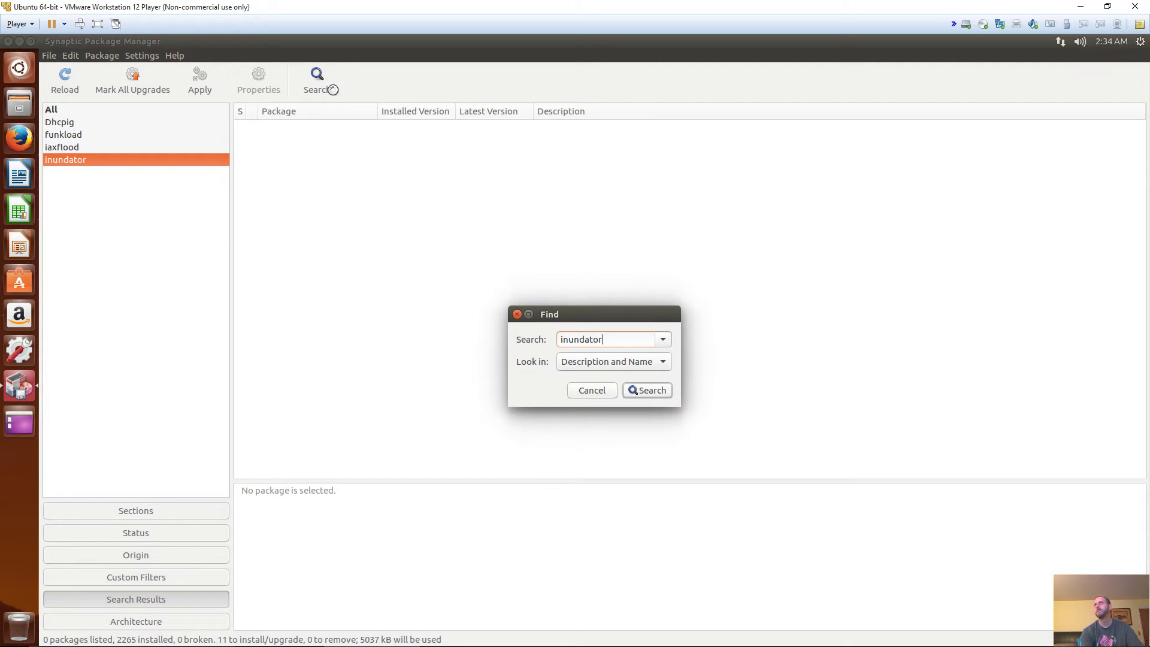
pyautogui.press('Return')
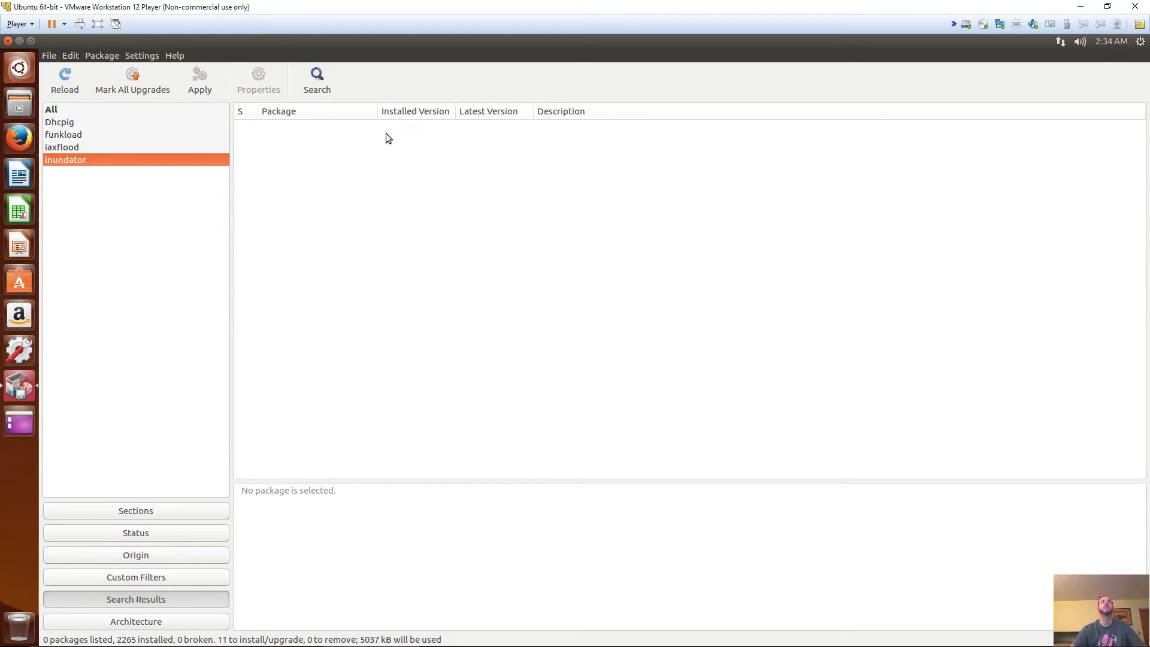
# Step: Rerun the package search with the alternate spelling 'lnundator'
pyautogui.click(317, 81)
pyautogui.write('l')
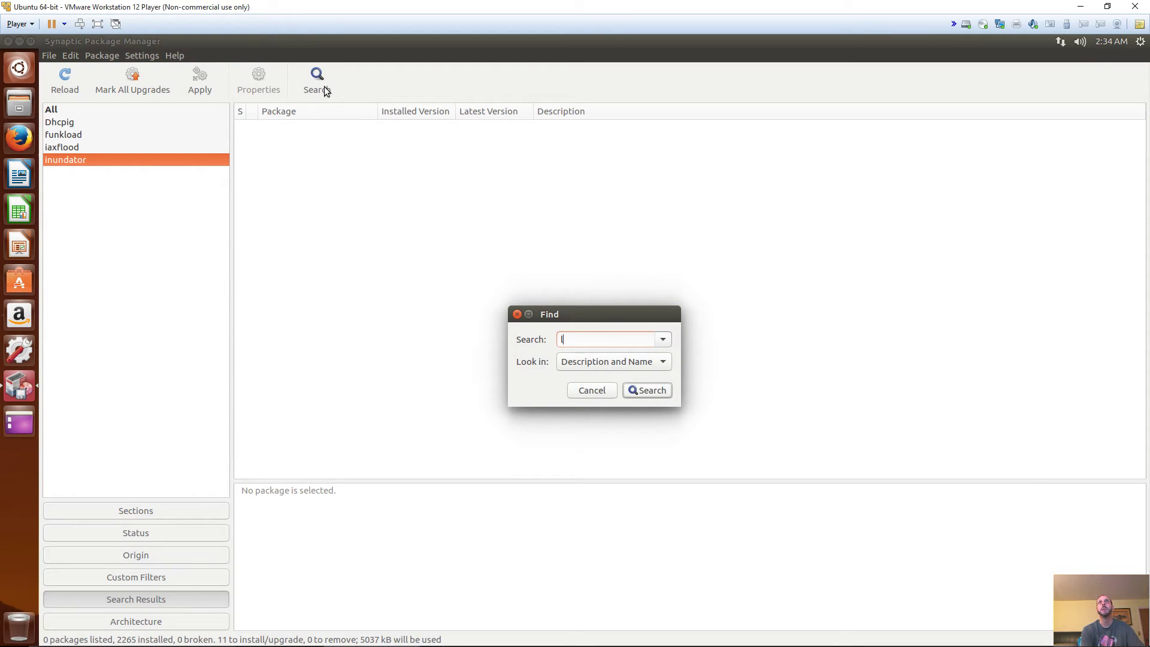
pyautogui.write('nundato')
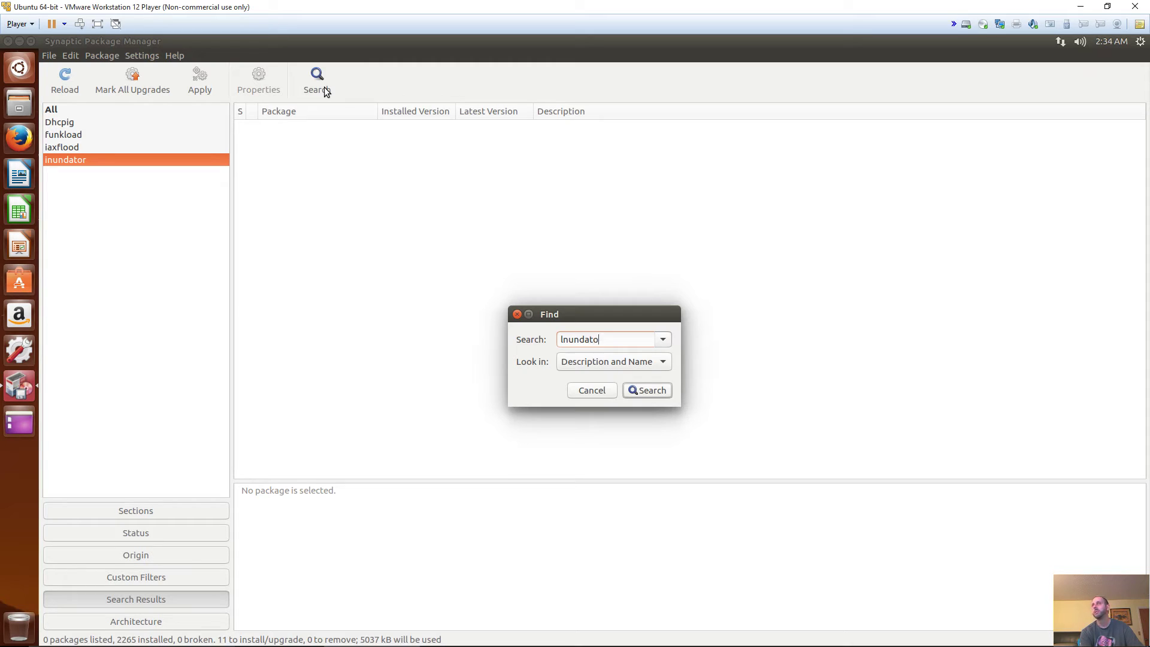
pyautogui.write('r')
pyautogui.press('Return')
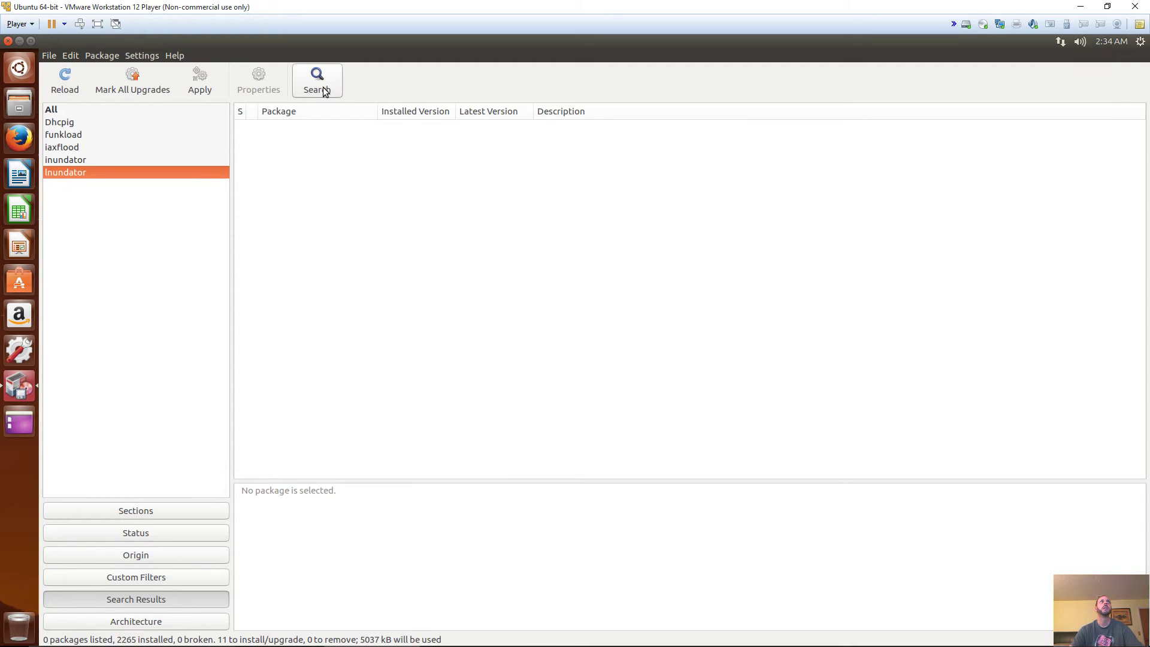
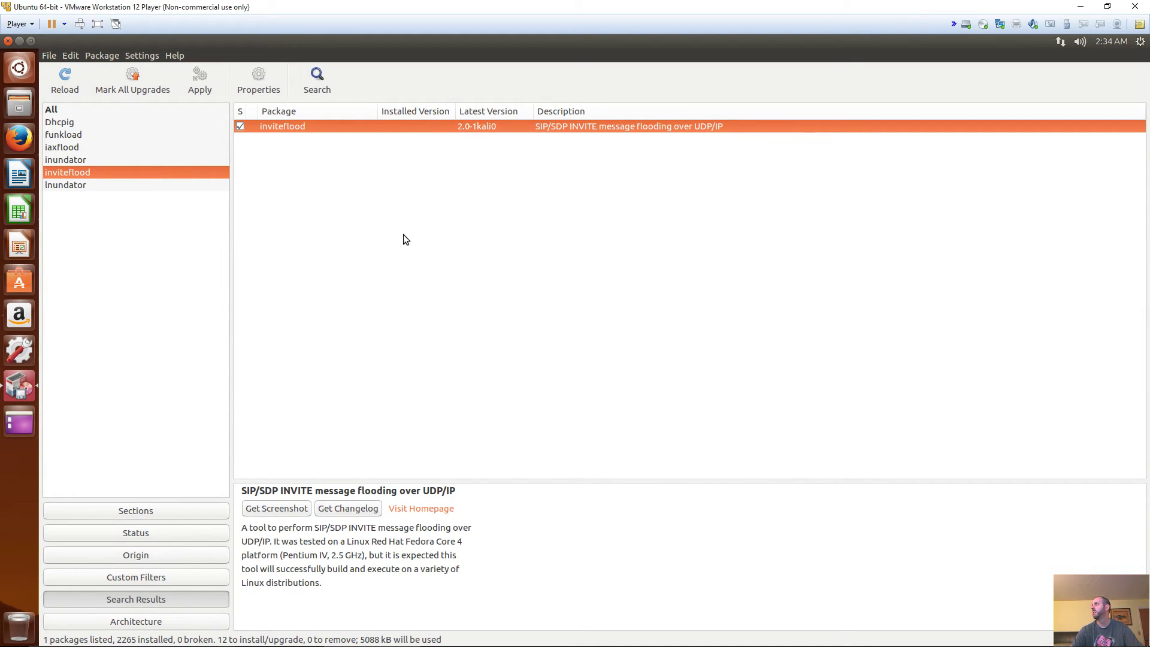
# Step: Search for 'ipv6-toolk' and mark the ipv6-toolkit package for installation
pyautogui.click(341, 87)
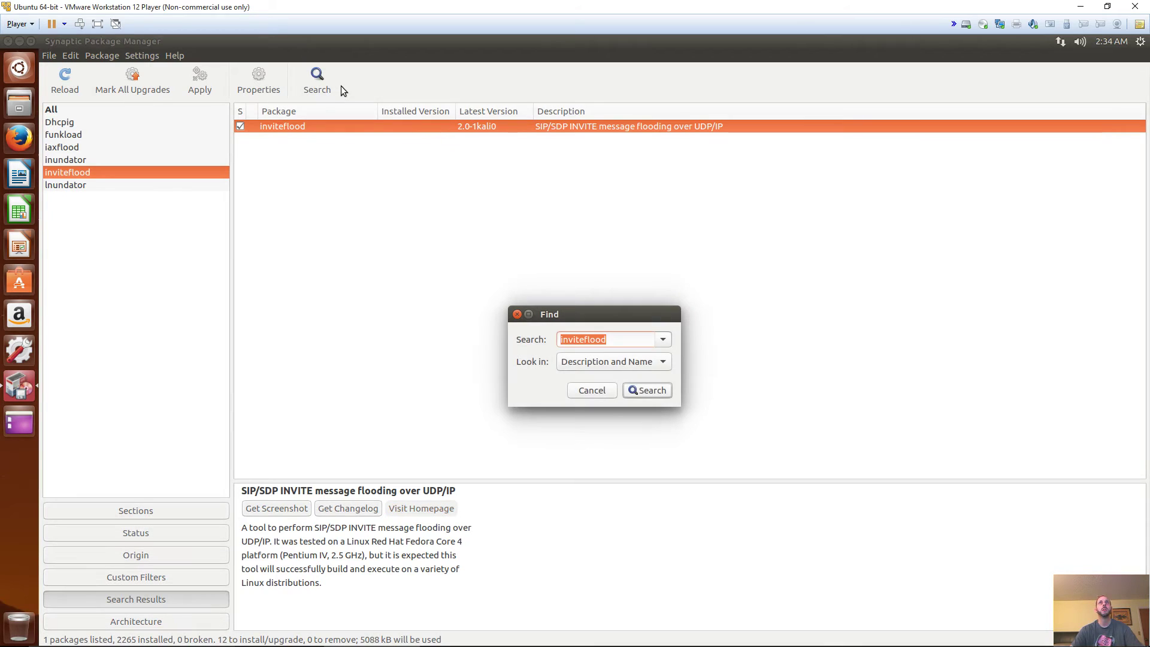
pyautogui.write('ip')
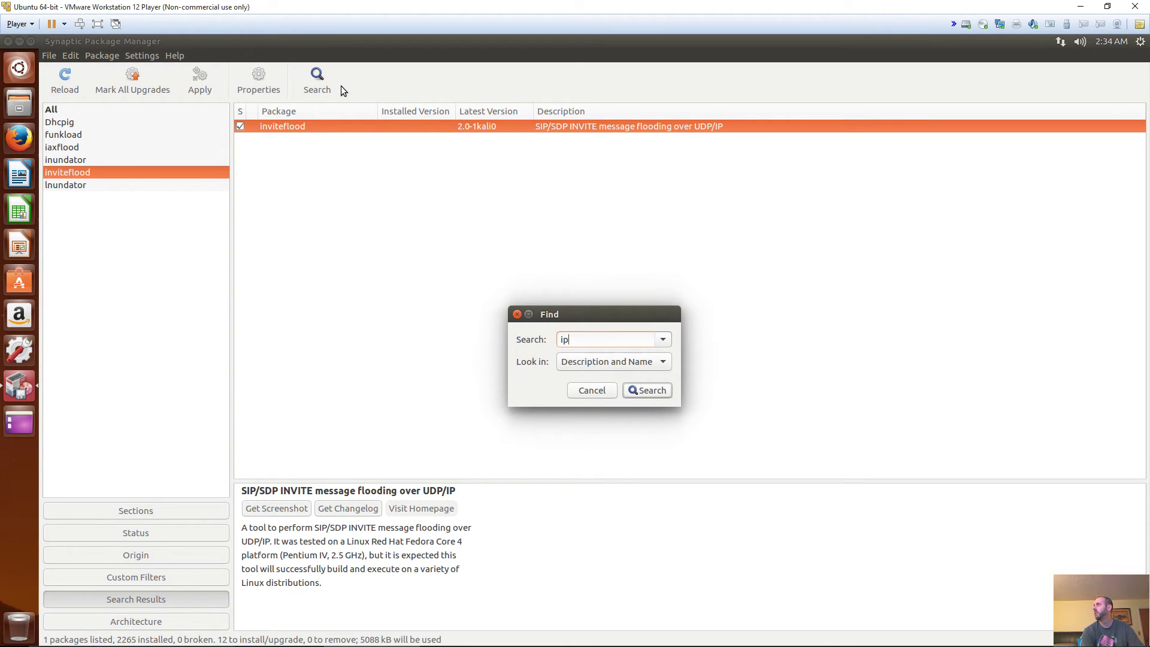
pyautogui.write('v6-toolki')
pyautogui.press('Return')
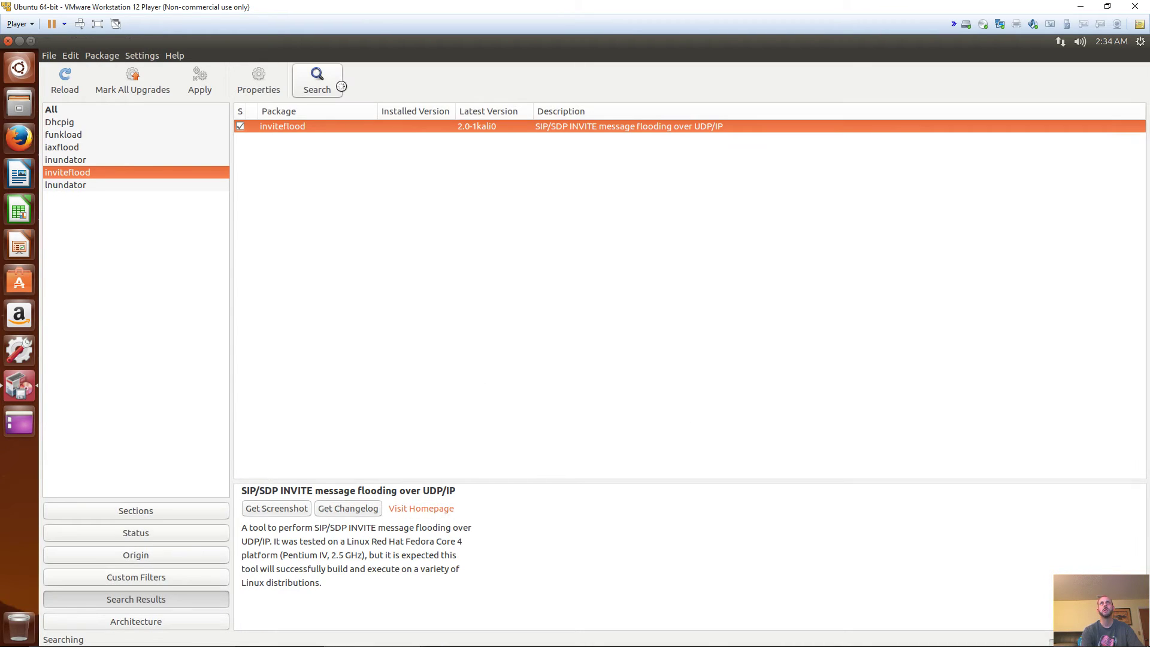
pyautogui.click(474, 124)
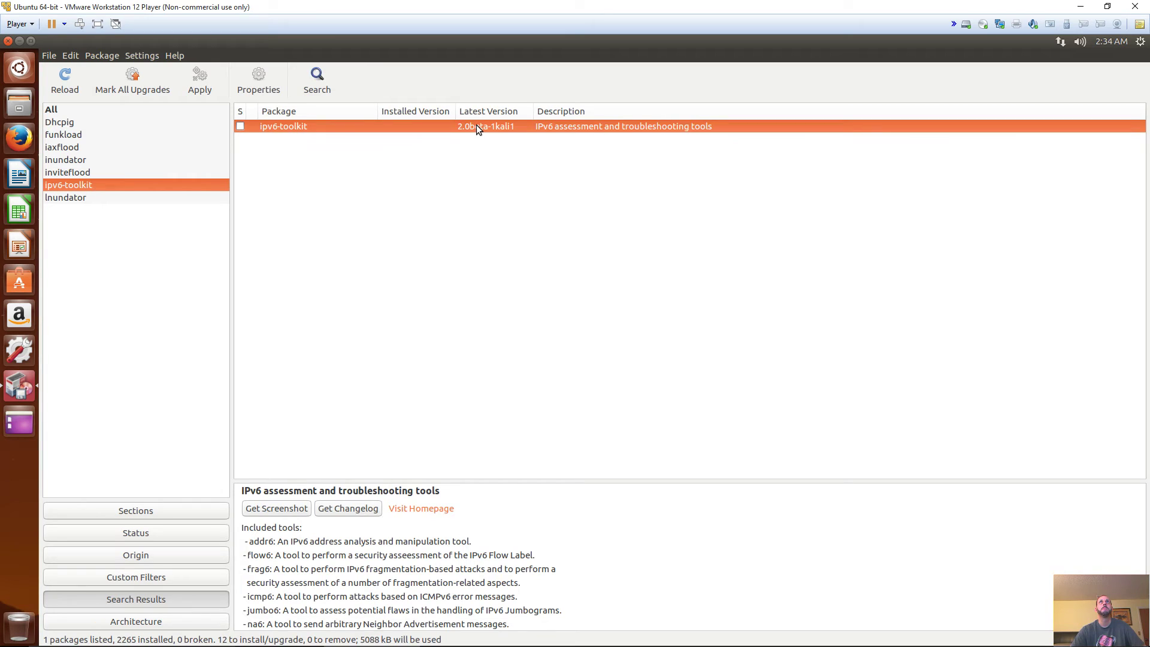
pyautogui.rightClick(477, 125)
pyautogui.click(507, 147)
# Step: Search for 'mdk3' and mark the mdk3 package for installation, queuing 14 packages
pyautogui.click(304, 87)
pyautogui.write('mdk3')
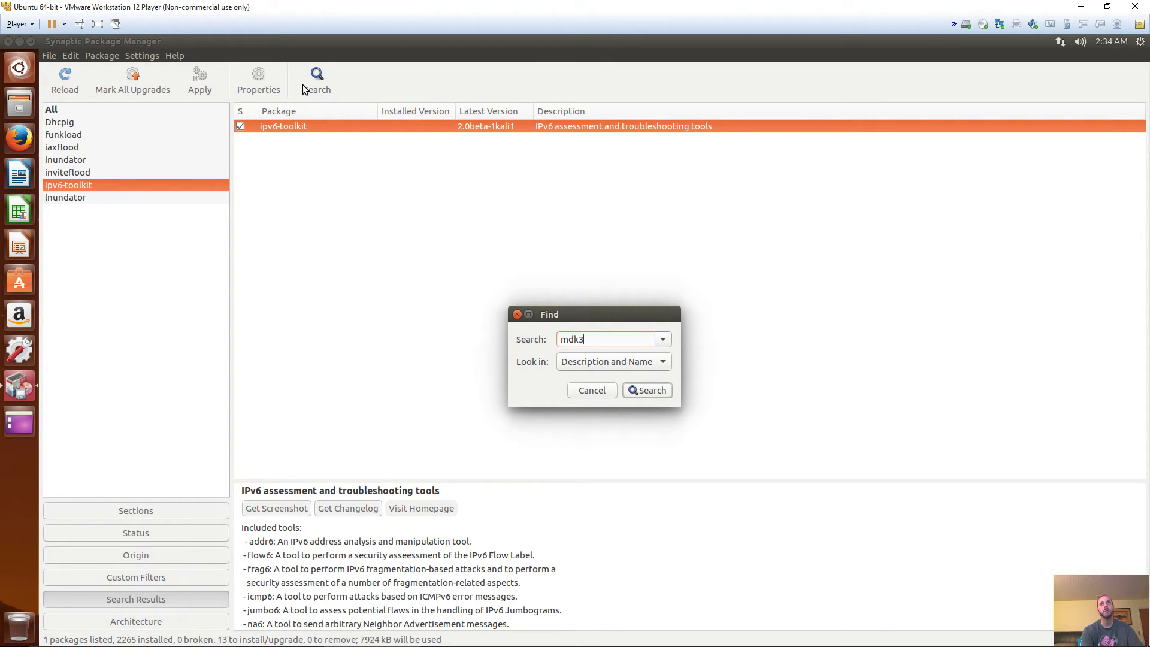
pyautogui.press('Return')
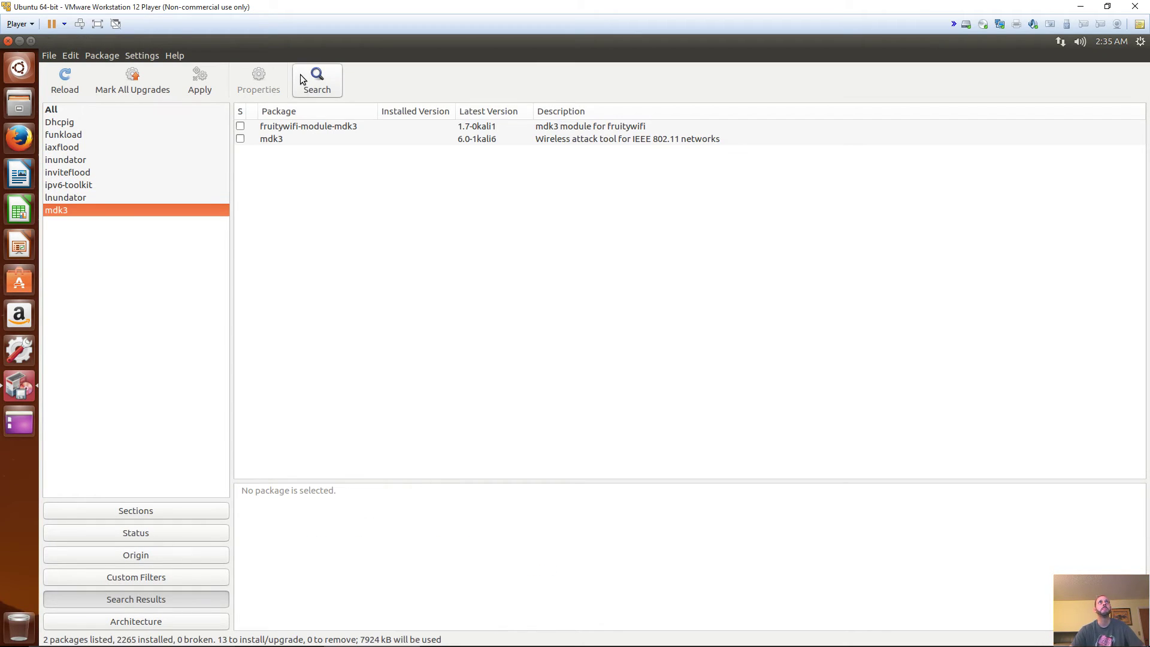
pyautogui.click(444, 142)
pyautogui.rightClick(443, 142)
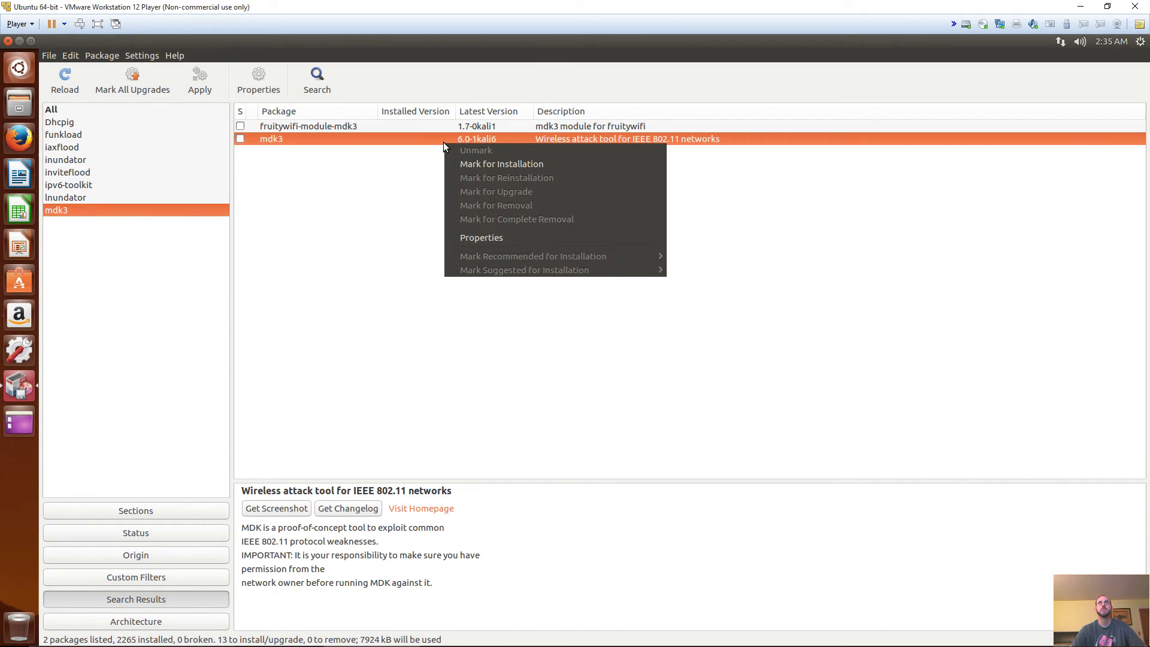
pyautogui.click(471, 158)
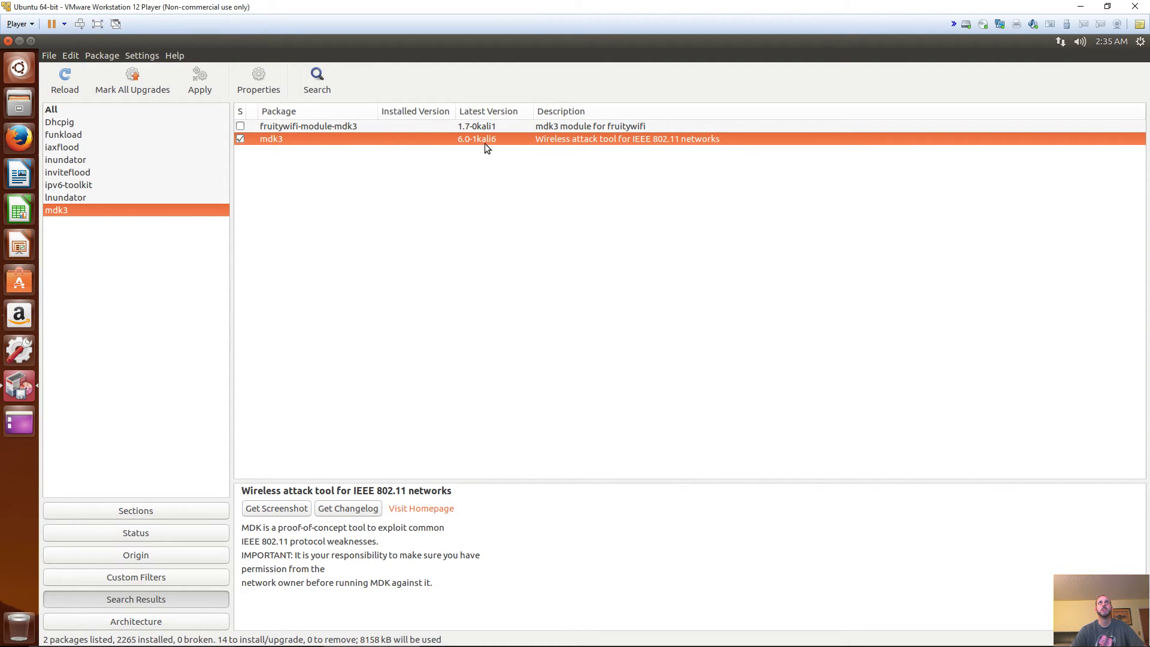
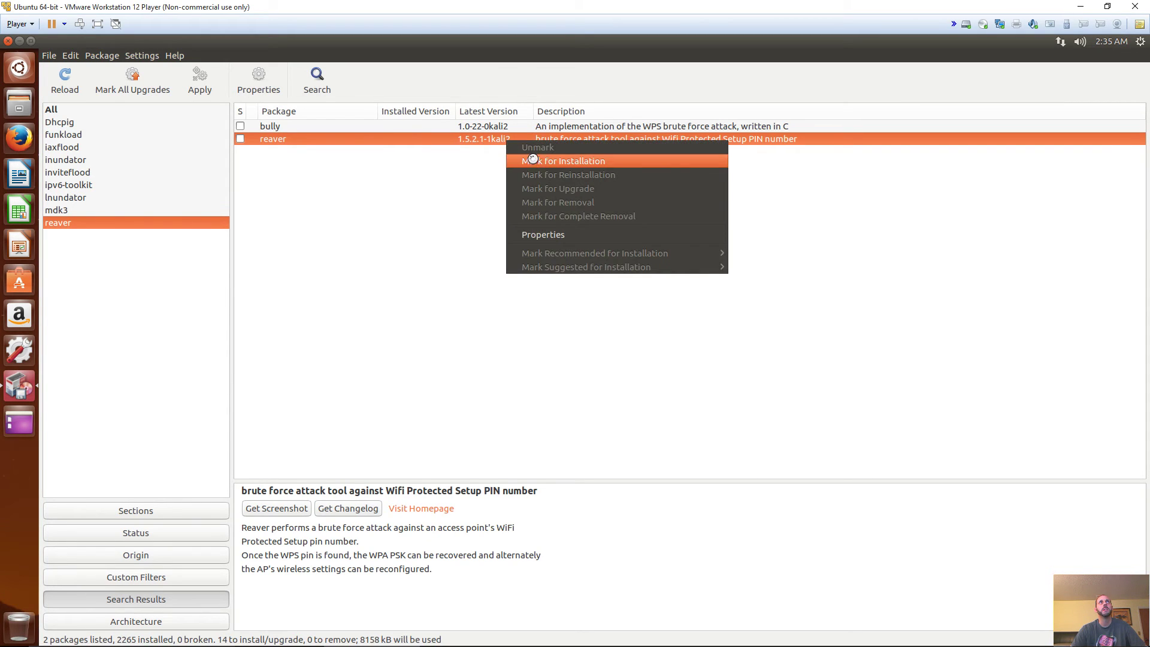
# Step: Mark the reaver package for installation, accepting its pixiewps dependency
pyautogui.click(533, 161)
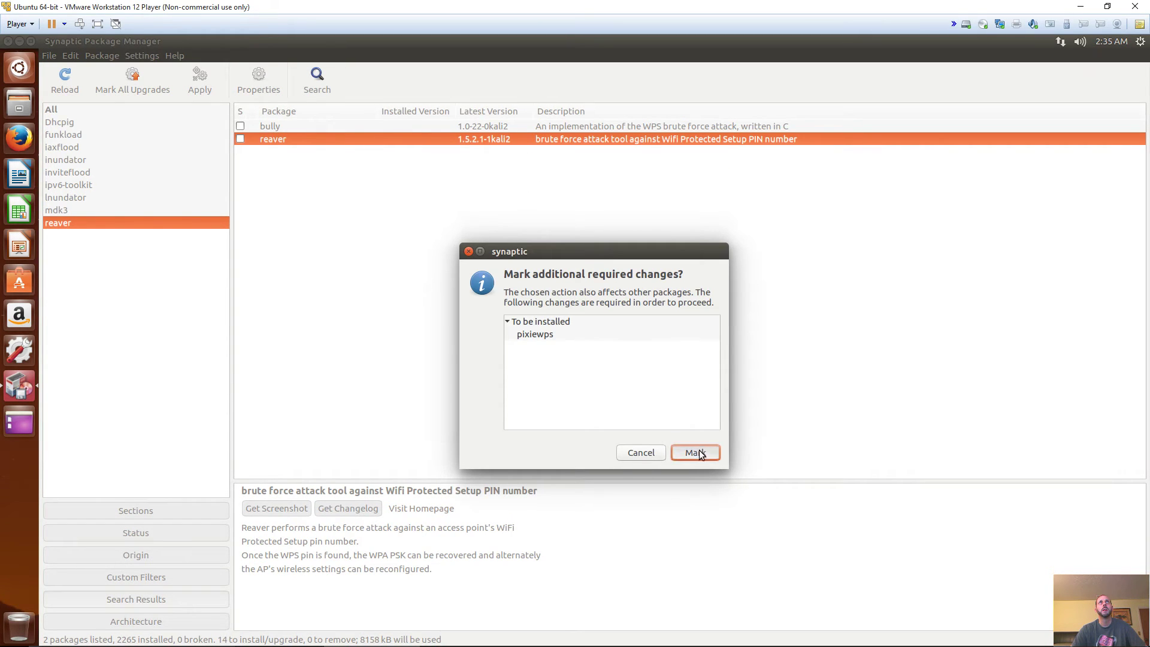
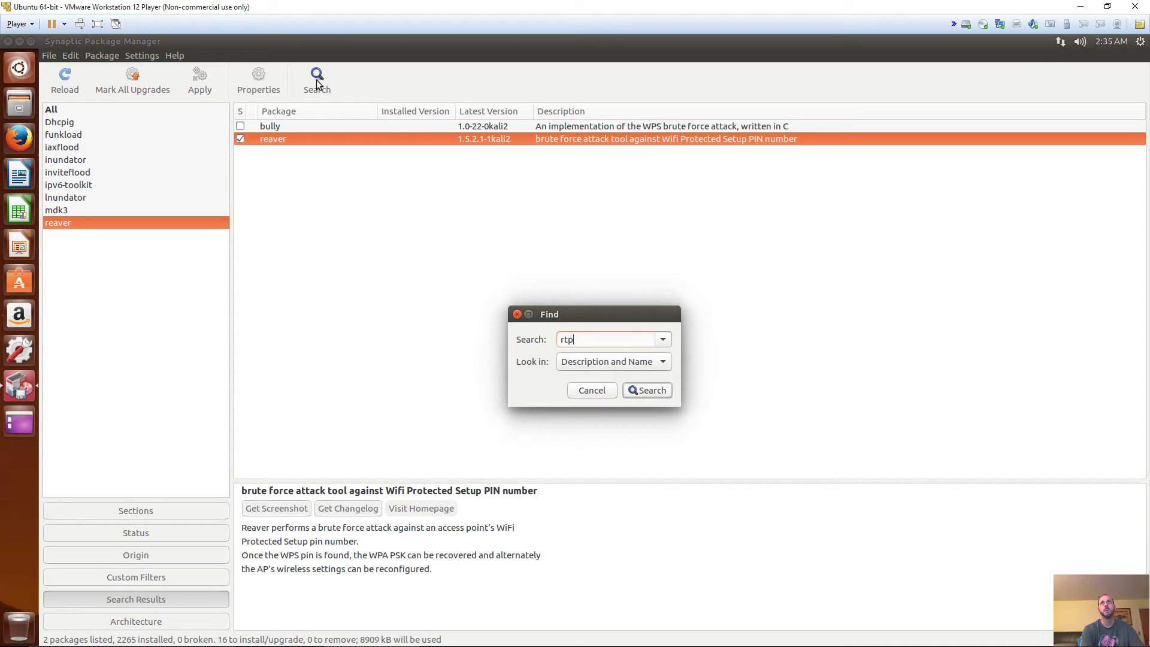
# Step: Search for rtpflood and mark it for installation, then start a new search for 'slowh'
pyautogui.write('rtpflood')
pyautogui.press('Return')
pyautogui.click(442, 129)
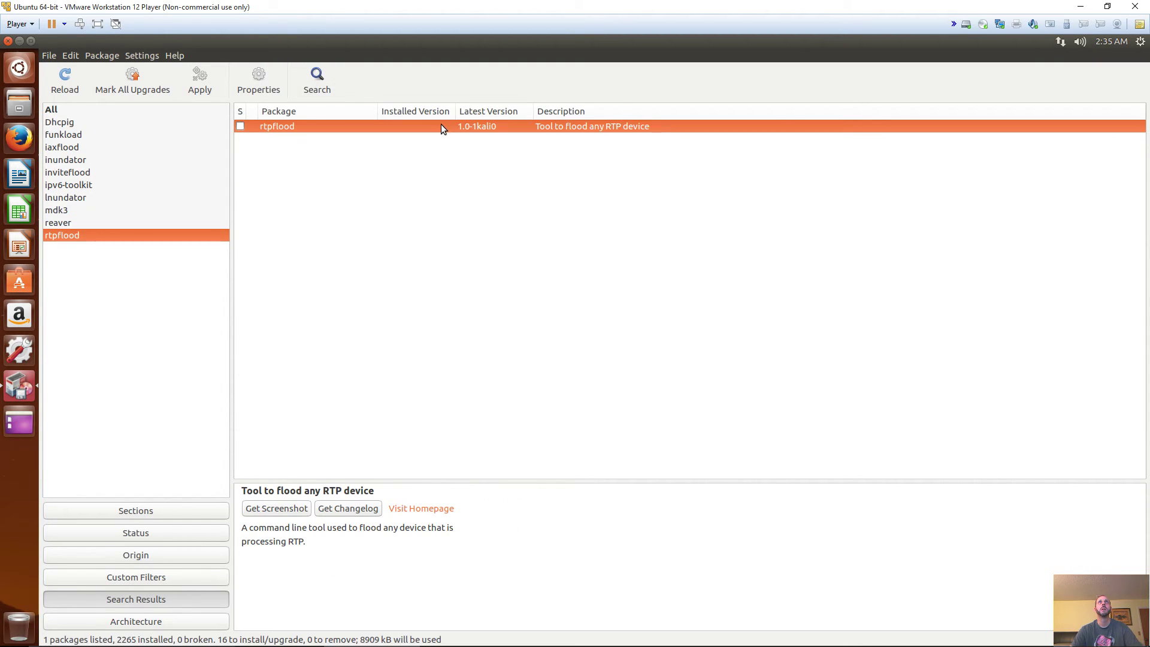
pyautogui.rightClick(441, 125)
pyautogui.click(461, 145)
pyautogui.click(330, 89)
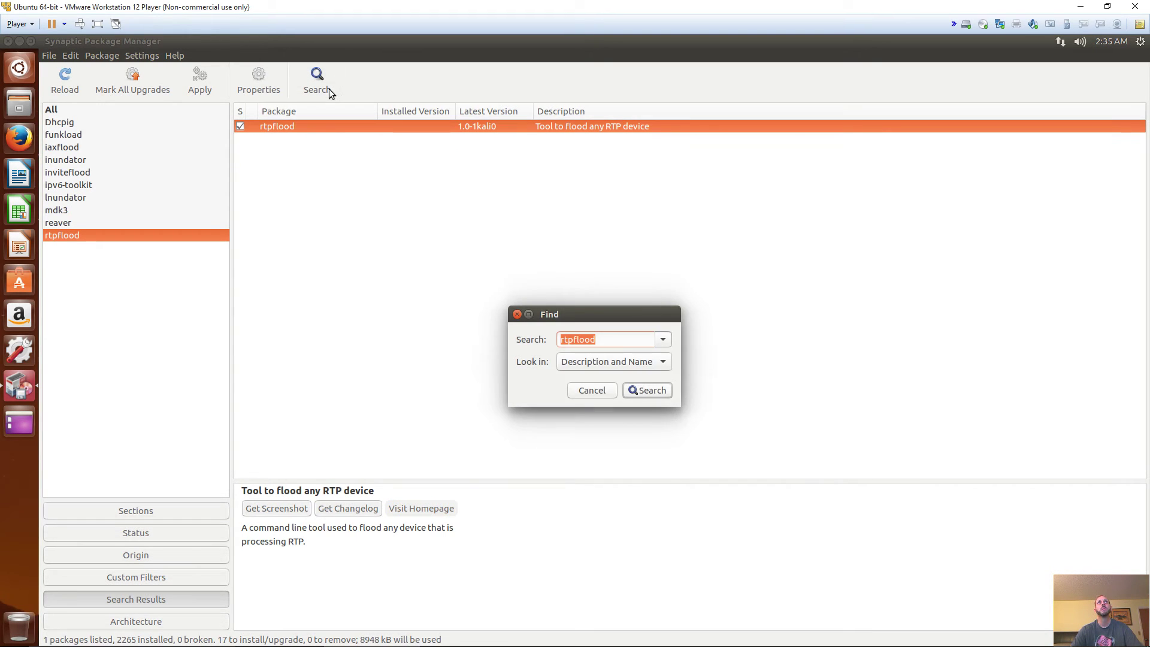
pyautogui.write('slowh')
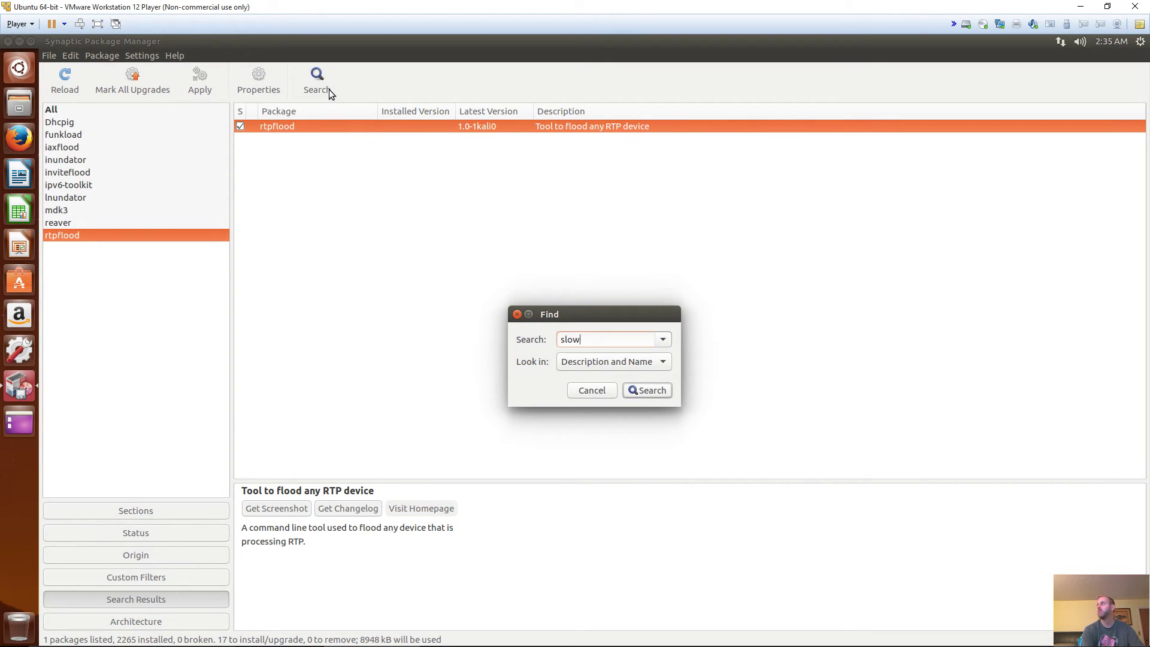
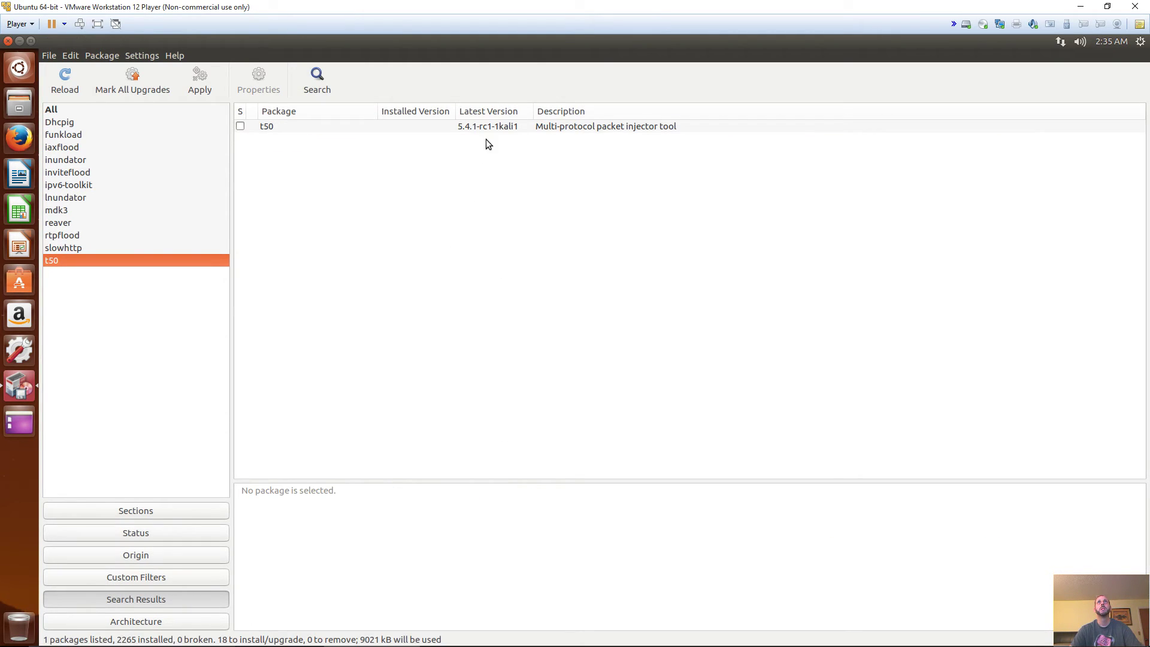
# Step: Mark the t50 package for installation
pyautogui.click(488, 127)
pyautogui.rightClick(488, 126)
pyautogui.click(499, 147)
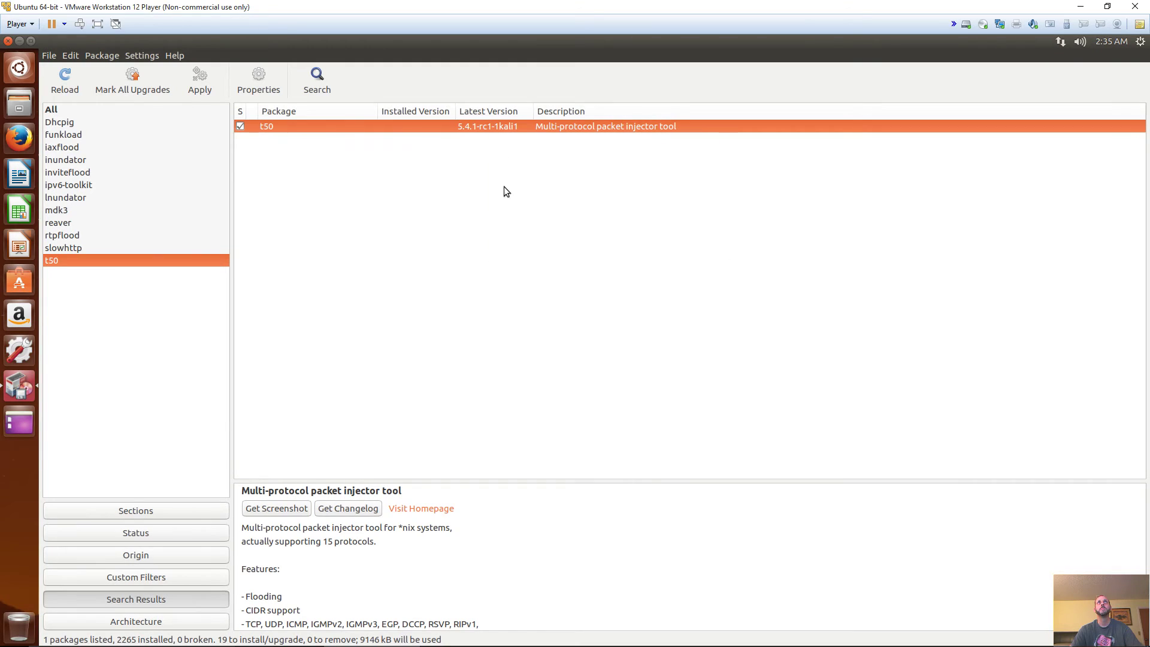
# Step: Search 'terminete' and mark termineter for installation, accepting its three required python3 packages
pyautogui.click(312, 81)
pyautogui.write('ter')
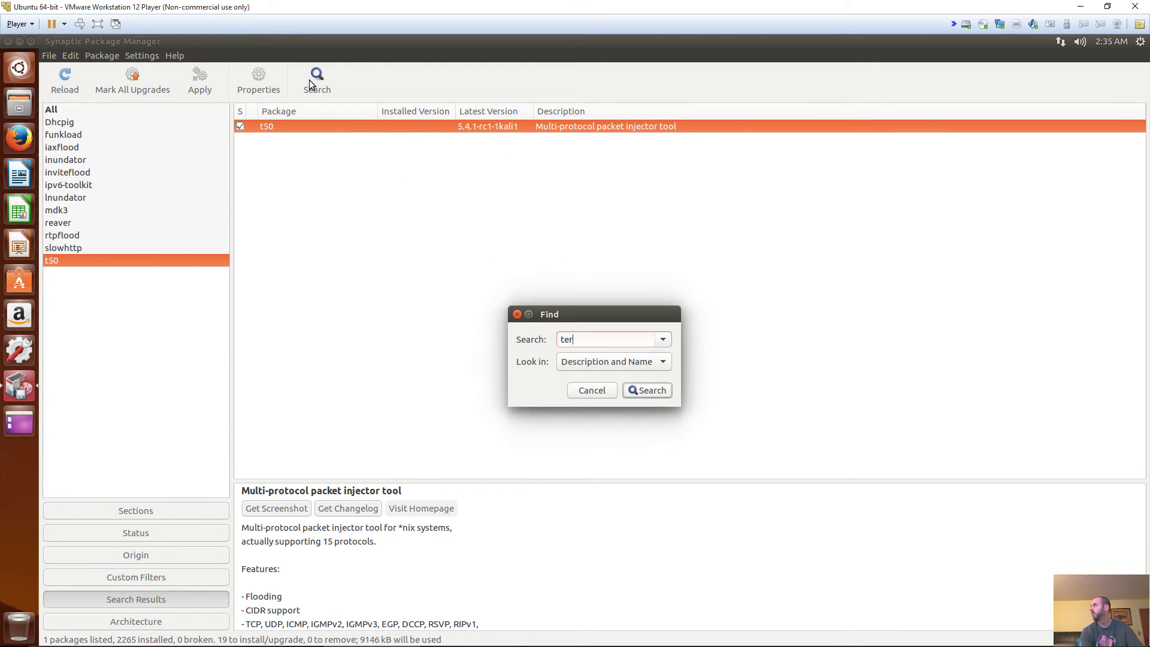
pyautogui.write('minete')
pyautogui.press('Return')
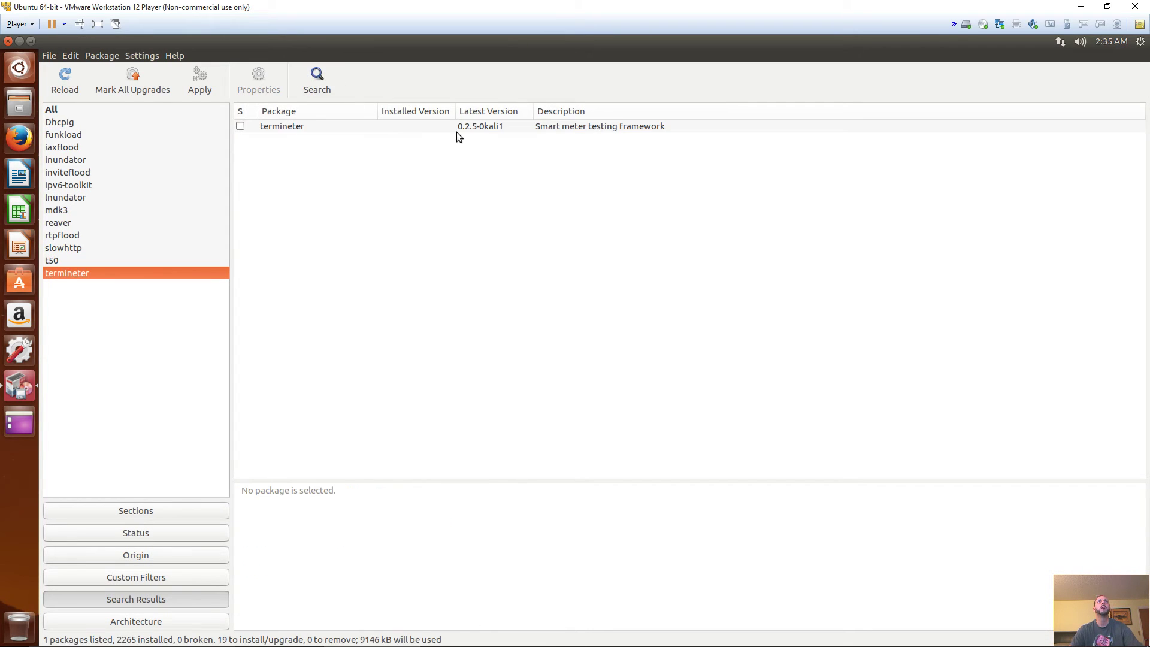
pyautogui.click(457, 131)
pyautogui.rightClick(453, 128)
pyautogui.click(470, 150)
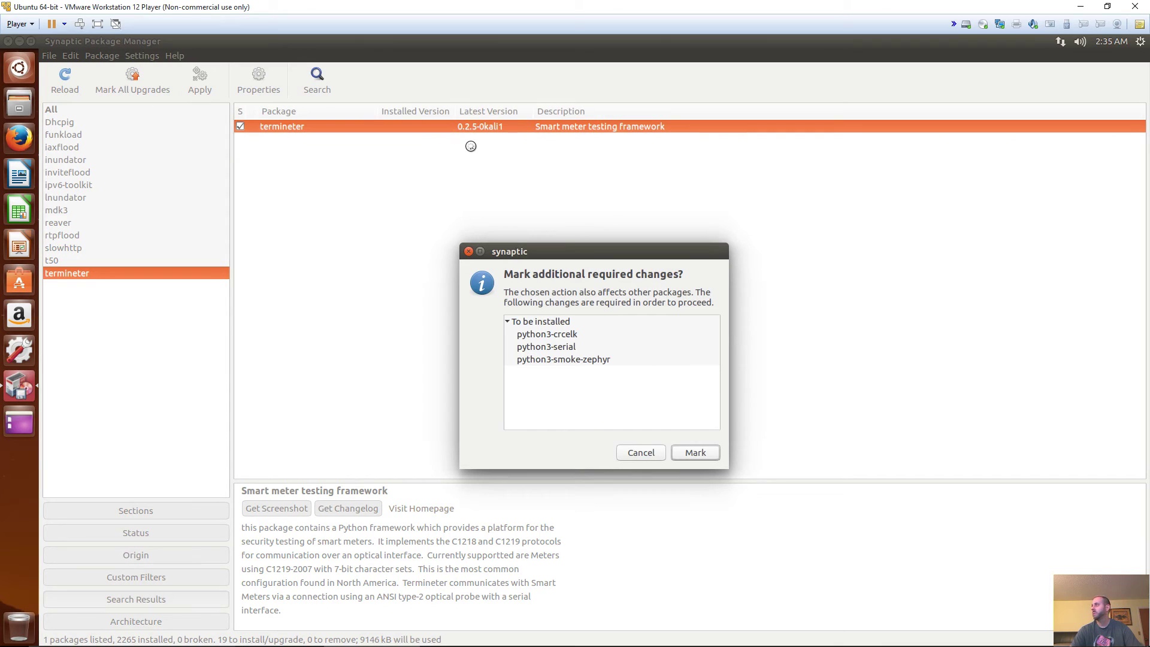
pyautogui.click(697, 453)
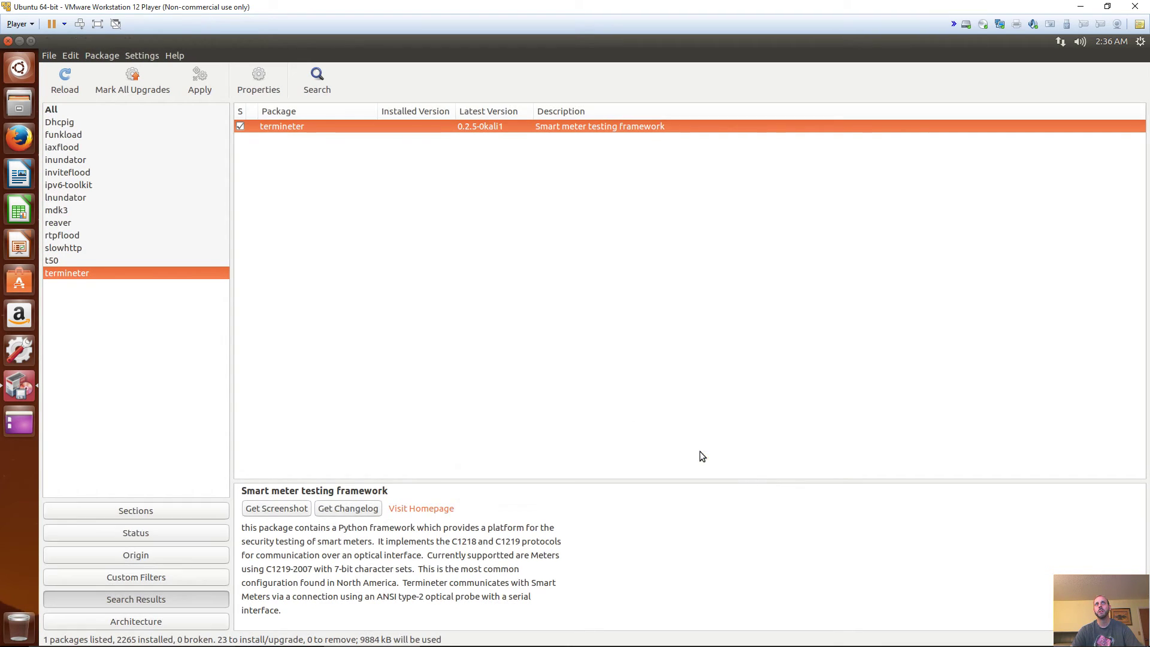
pyautogui.click(315, 81)
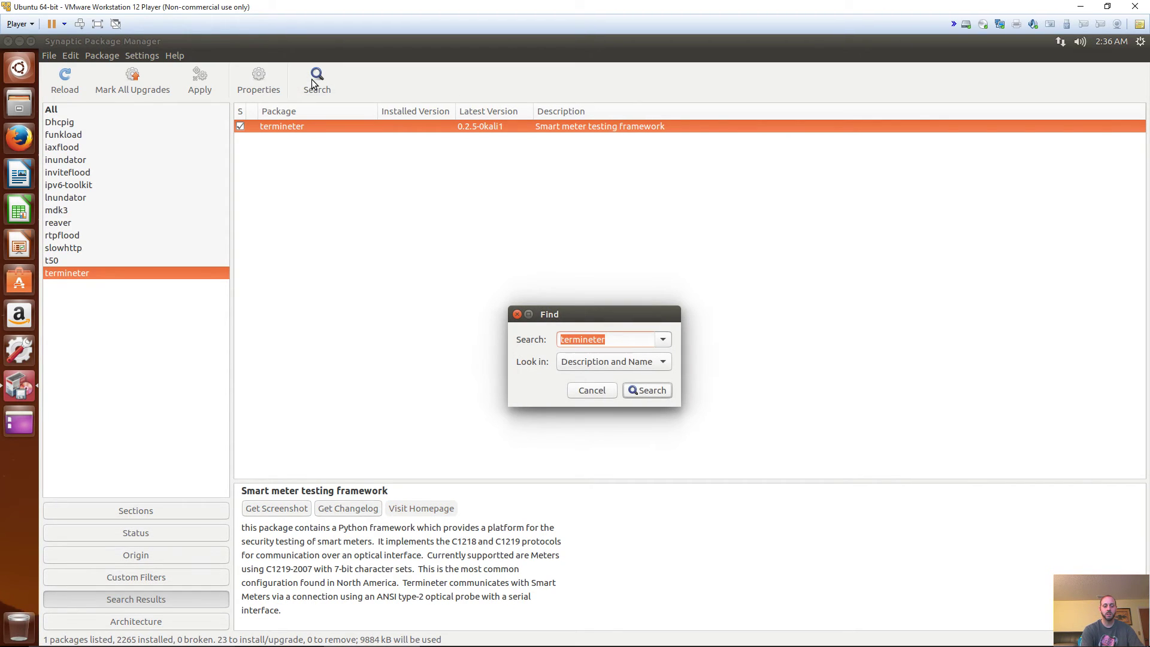
# Step: Search for 'thc-ipv6', then 'thc-ssl', which lists thc-ssl-dos as already installed
pyautogui.write('th')
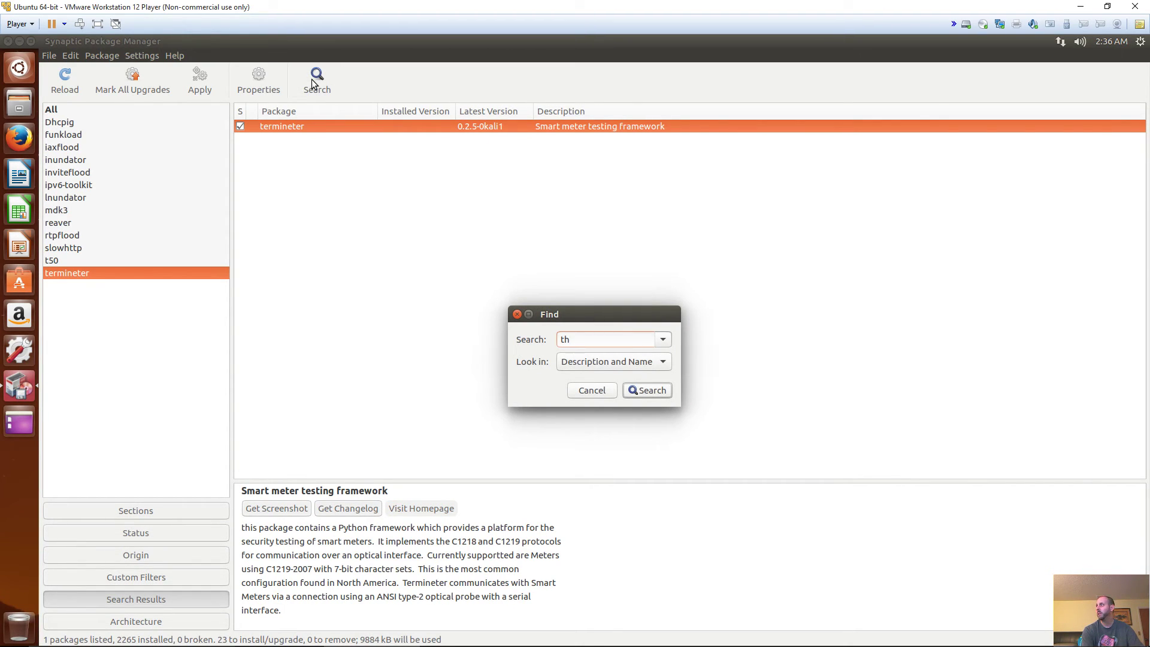
pyautogui.write('c-ipv6')
pyautogui.press('Return')
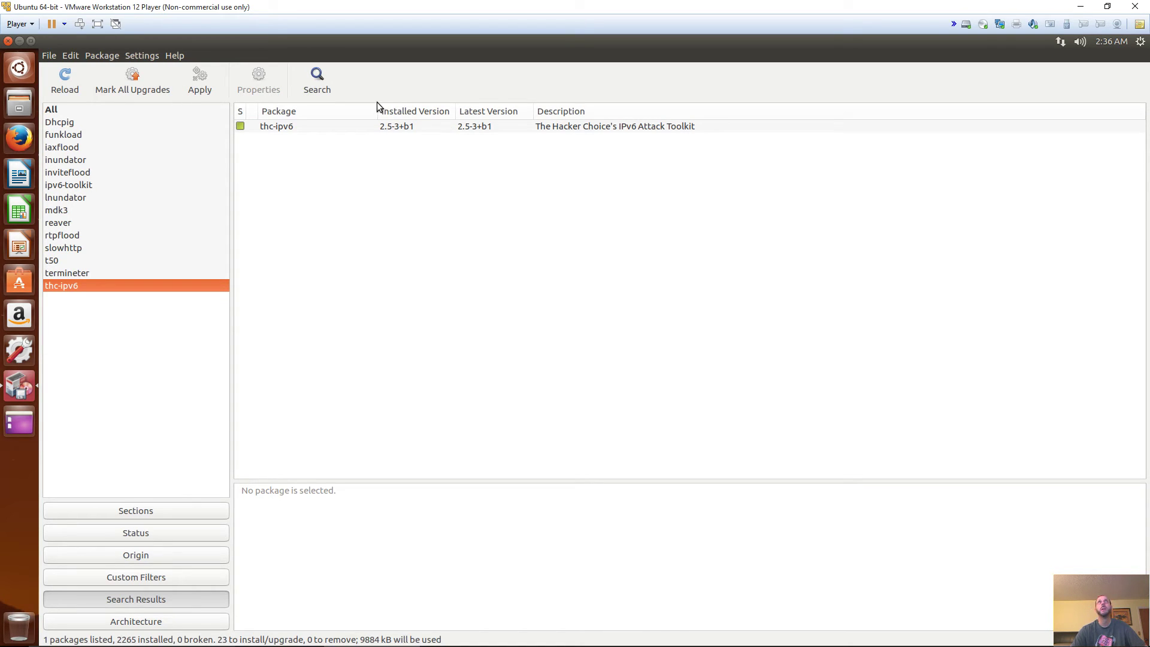
pyautogui.click(321, 84)
pyautogui.write('th')
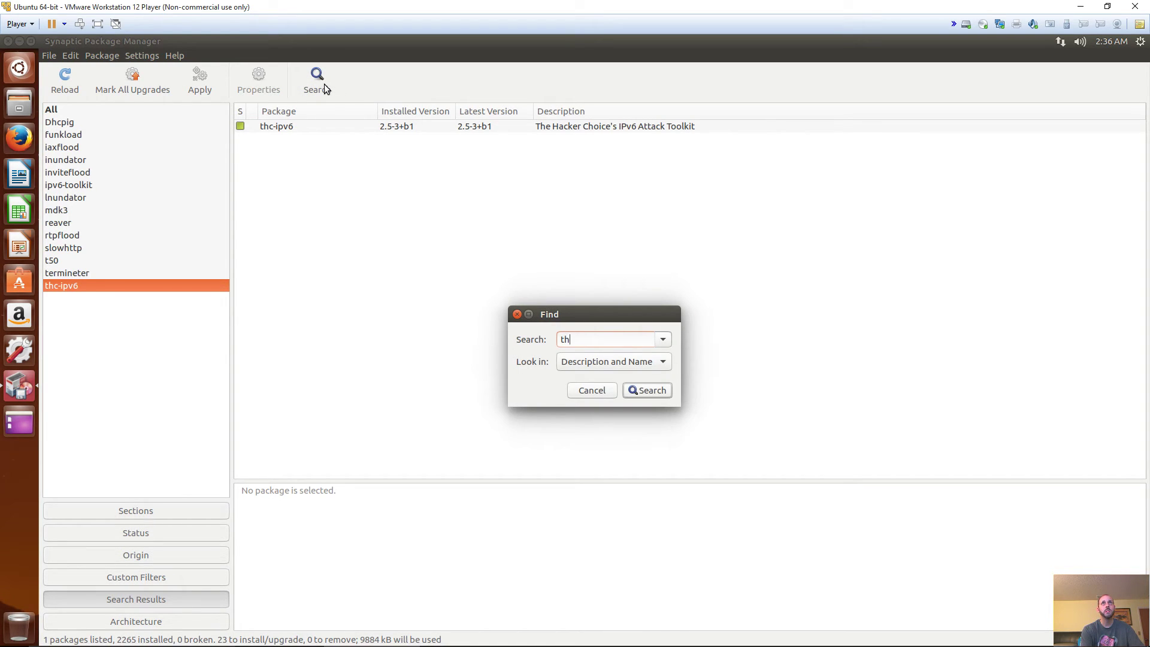
pyautogui.write('c-ssl')
pyautogui.press('Return')
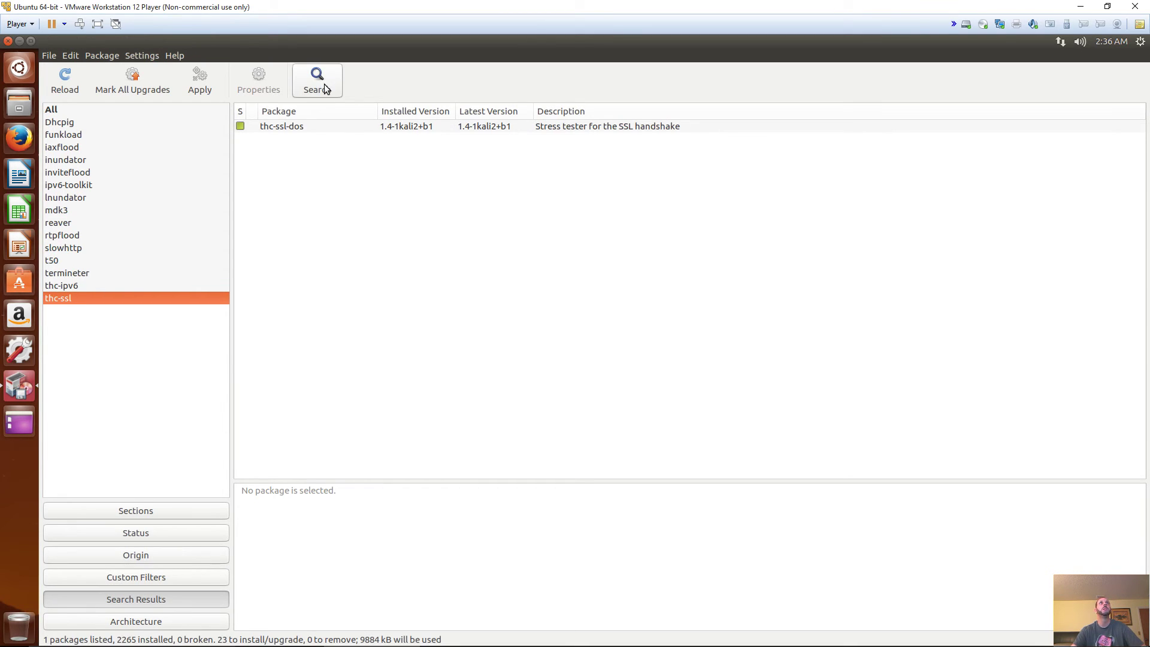
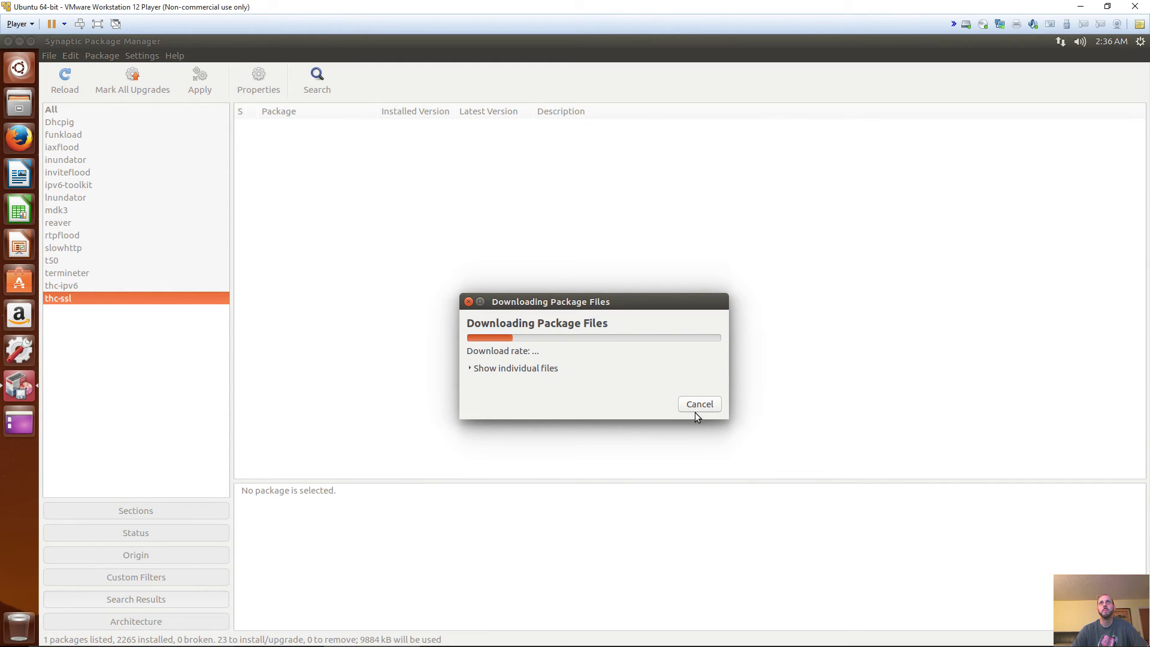
# Step: Watch thc-ssl-dos 1.4-1kali2+b1 finish installing with files and details shown, then close Synaptic
pyautogui.click(469, 369)
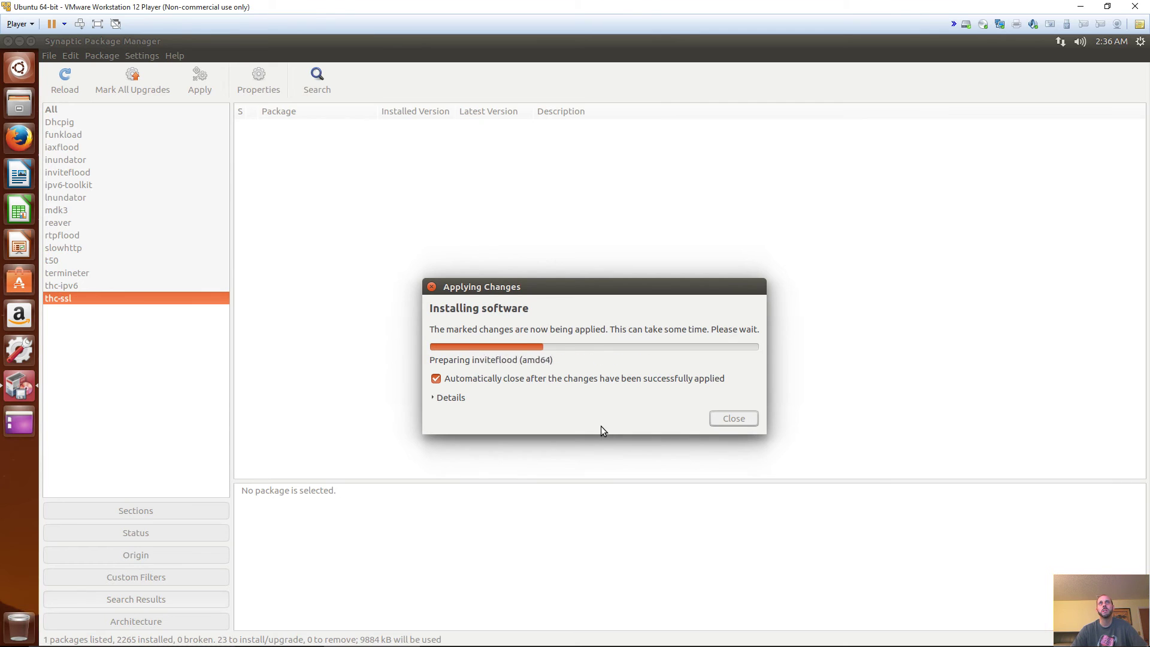
pyautogui.click(452, 398)
pyautogui.moveTo(531, 286); pyautogui.dragTo(486, 139)
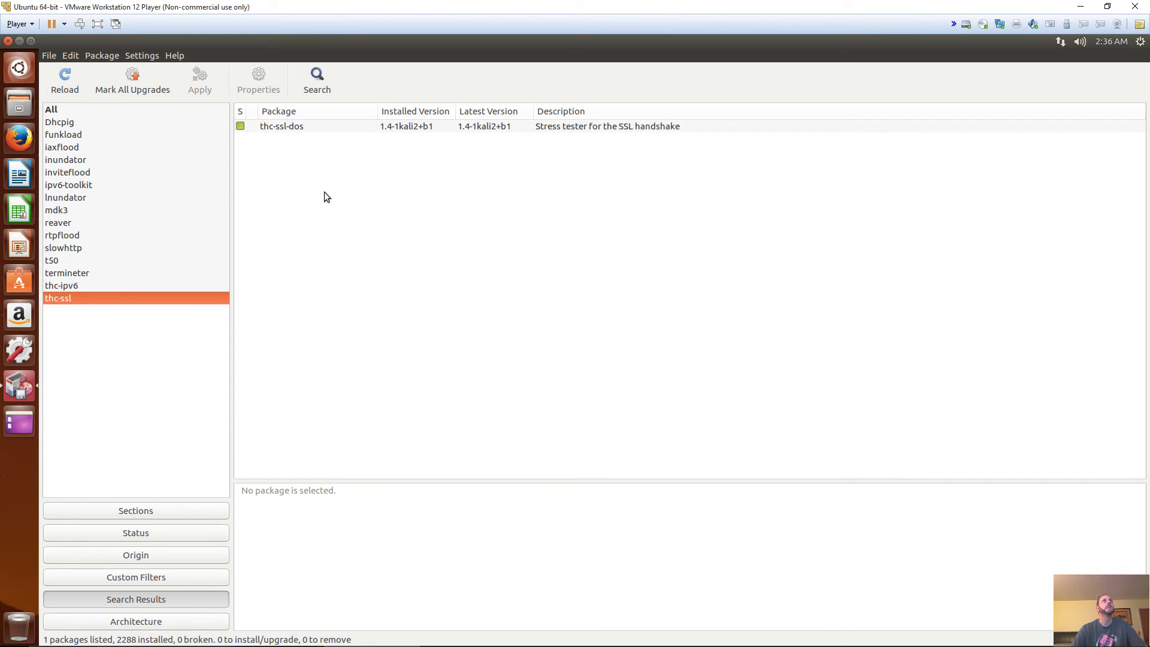
pyautogui.click(7, 41)
# Step: Open the Unity Dash from the launcher and focus its search field
pyautogui.click(19, 65)
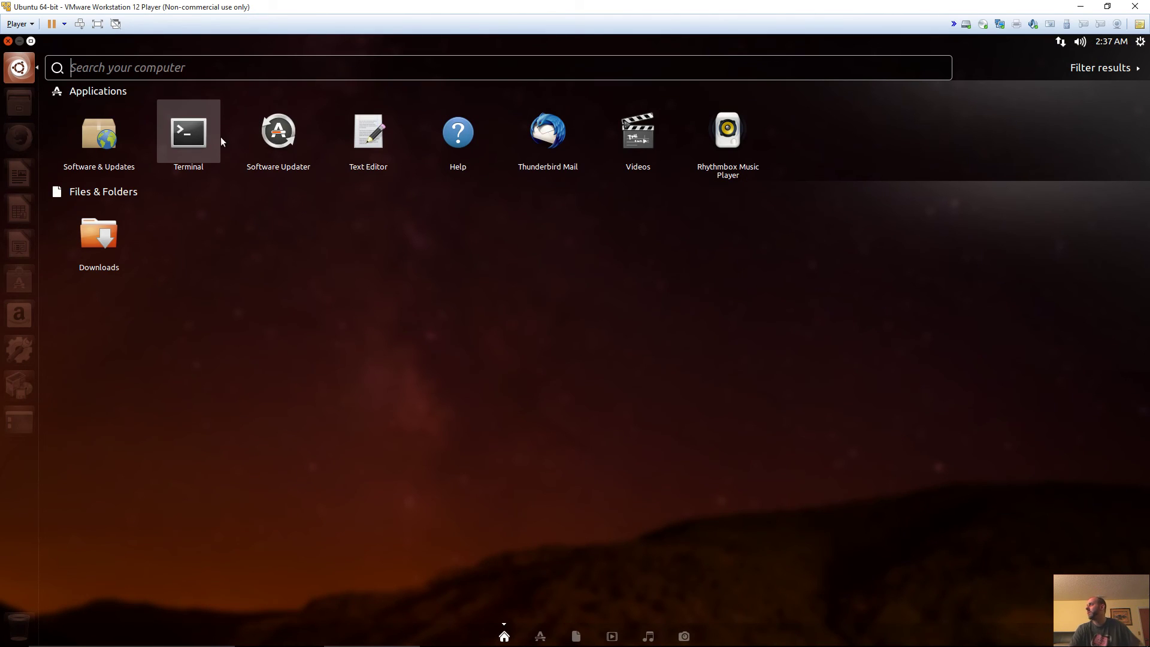
pyautogui.click(147, 71)
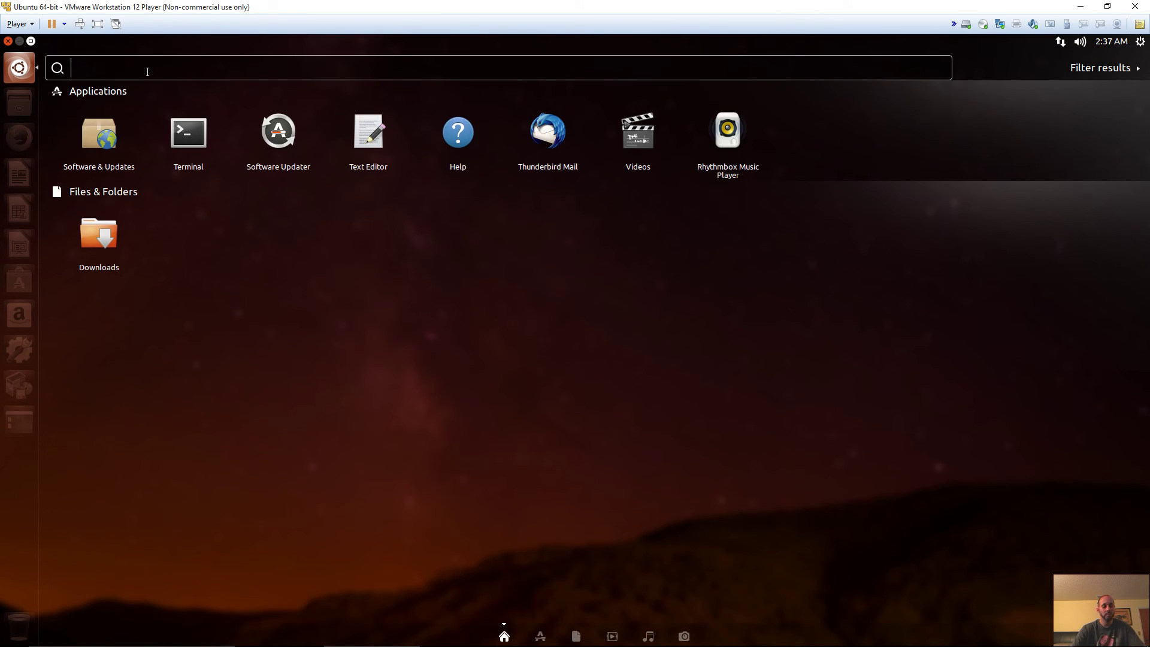
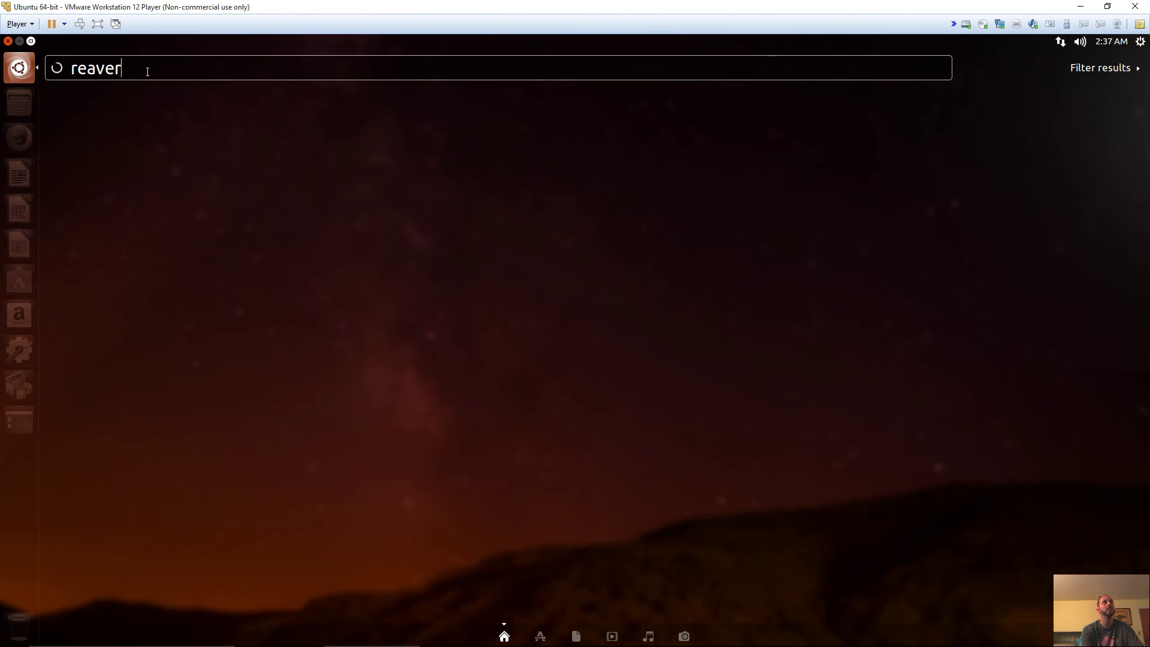
# Step: Search the Unity Dash for 'reaver'
pyautogui.write('er')
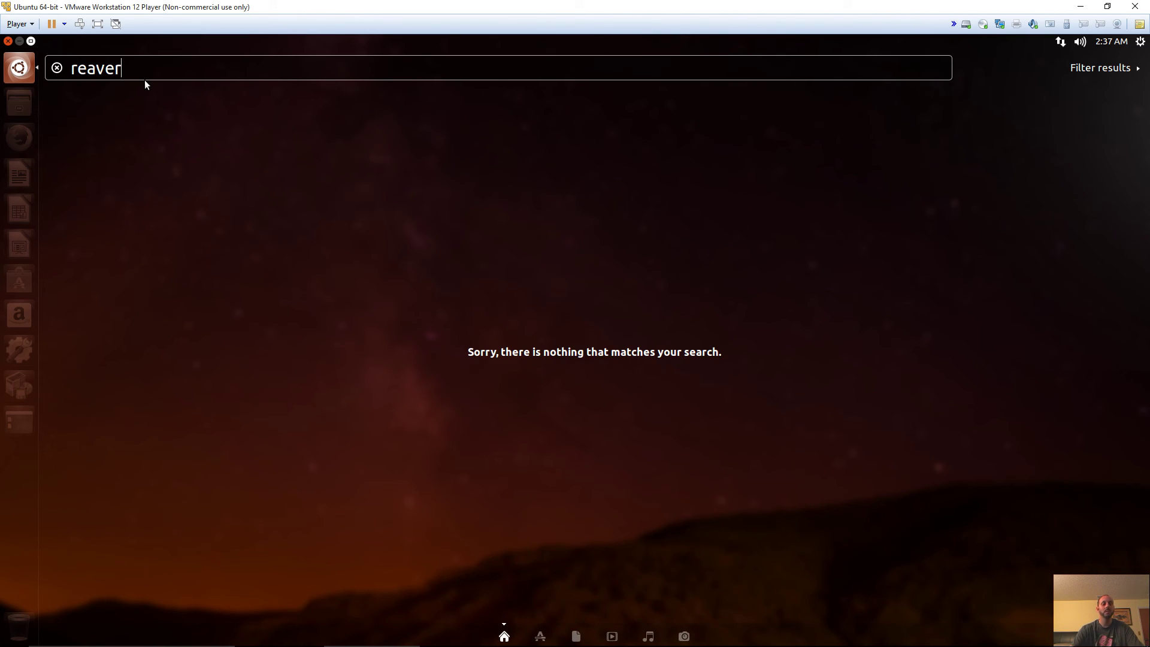
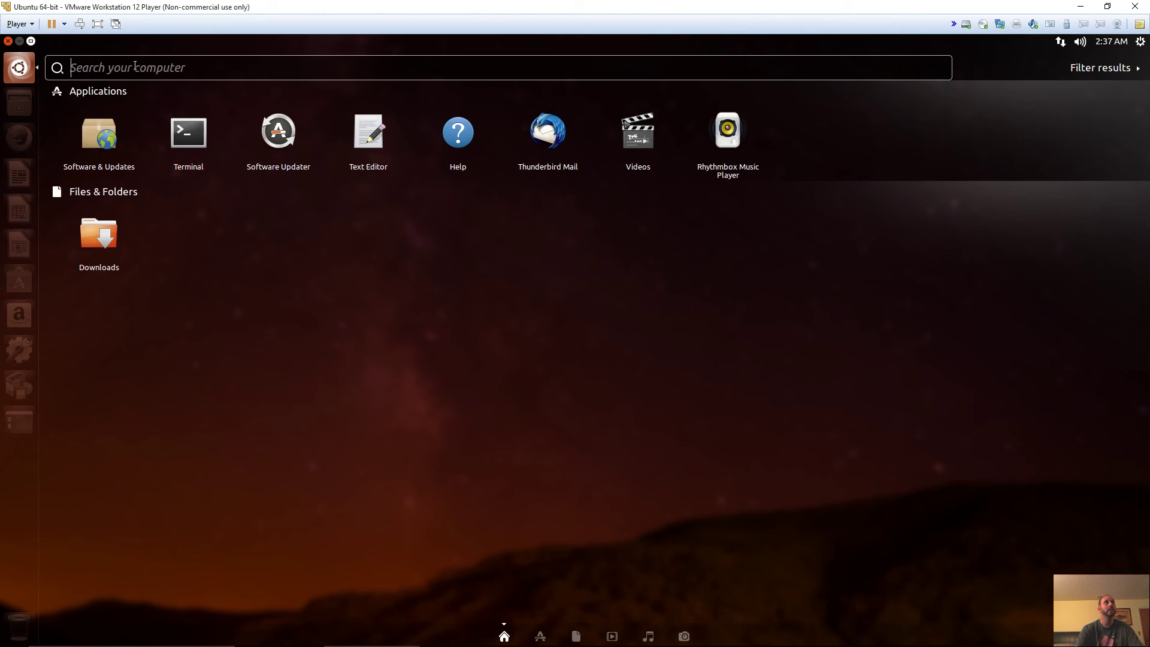
# Step: Launch Terminal from the Unity Dash Applications results to get an empty shell prompt
pyautogui.click(188, 150)
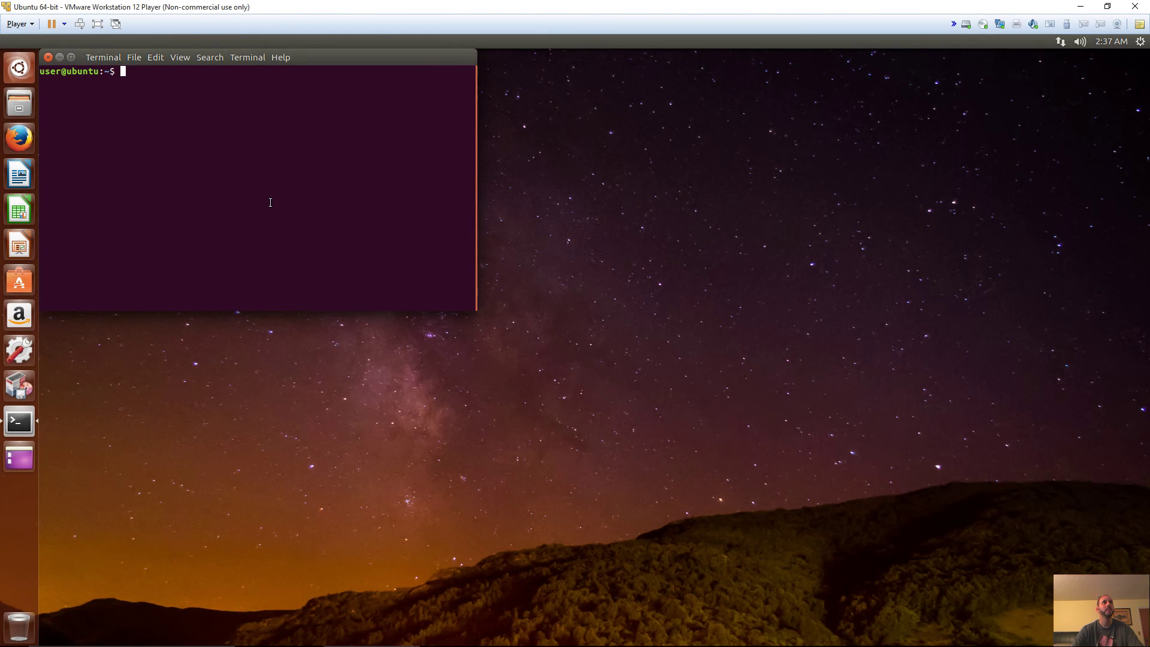
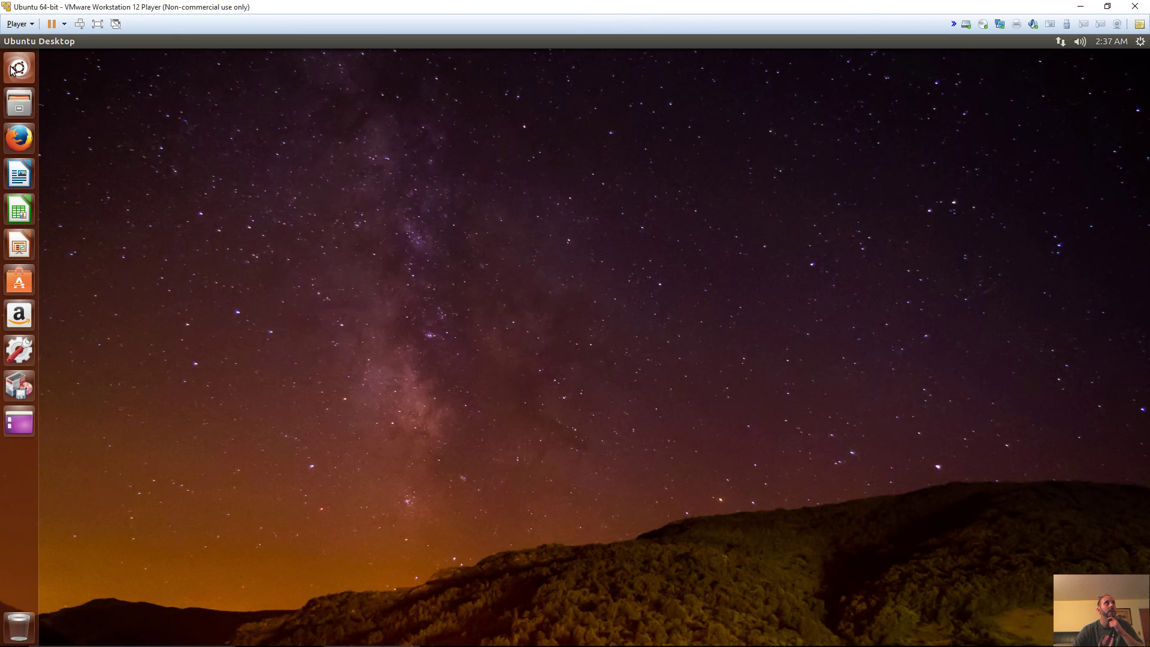
# Step: Enable the kali-rolling source on Other Software in Software & Updates, authenticating with the password
pyautogui.click(12, 70)
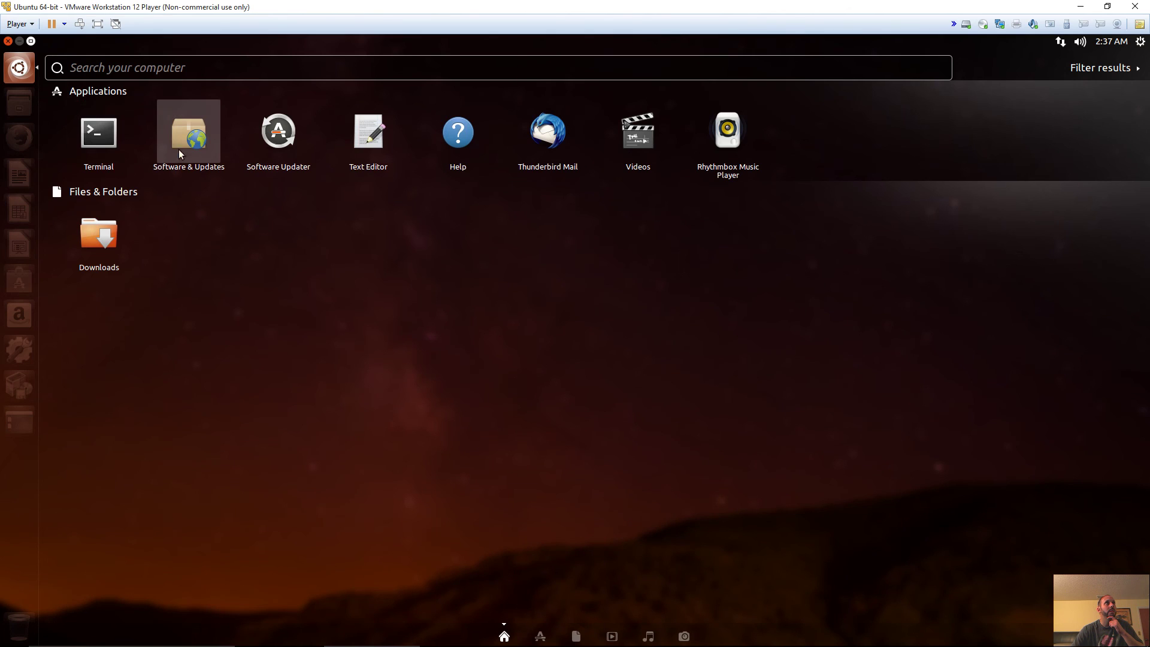
pyautogui.click(180, 144)
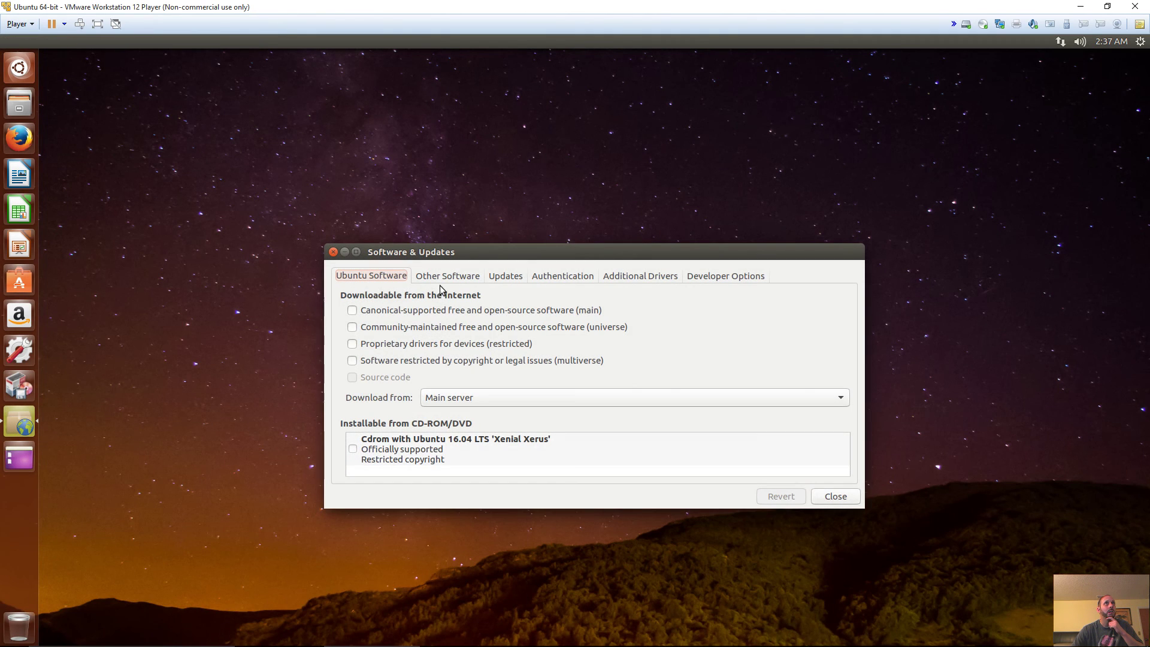
pyautogui.click(441, 277)
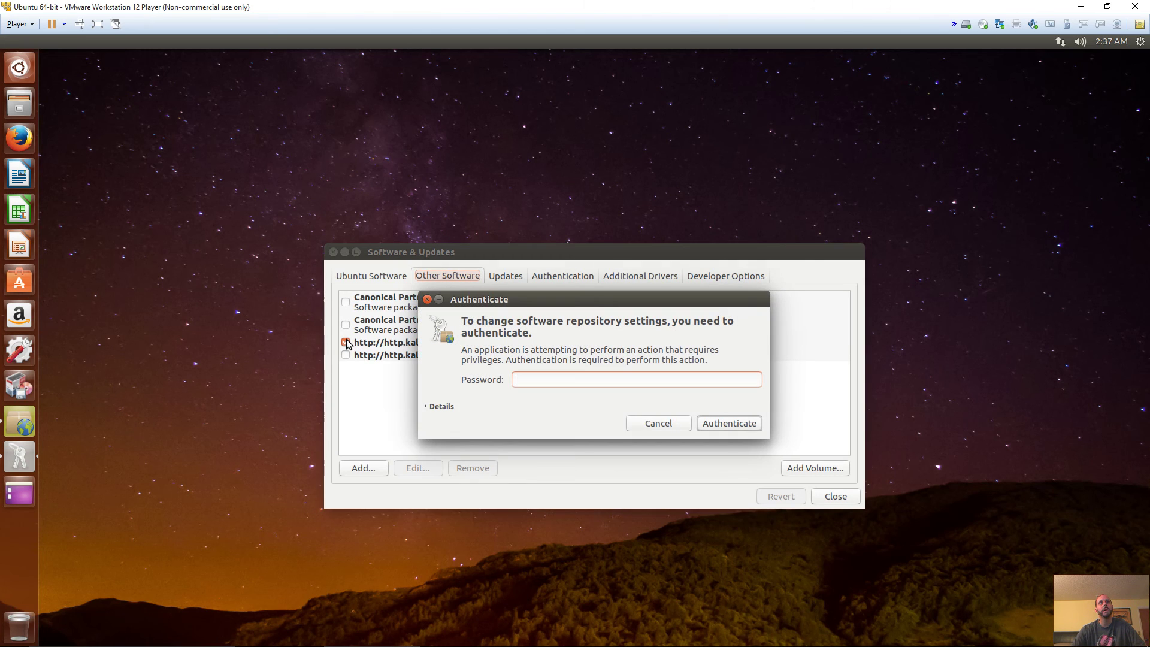
pyautogui.write('***')
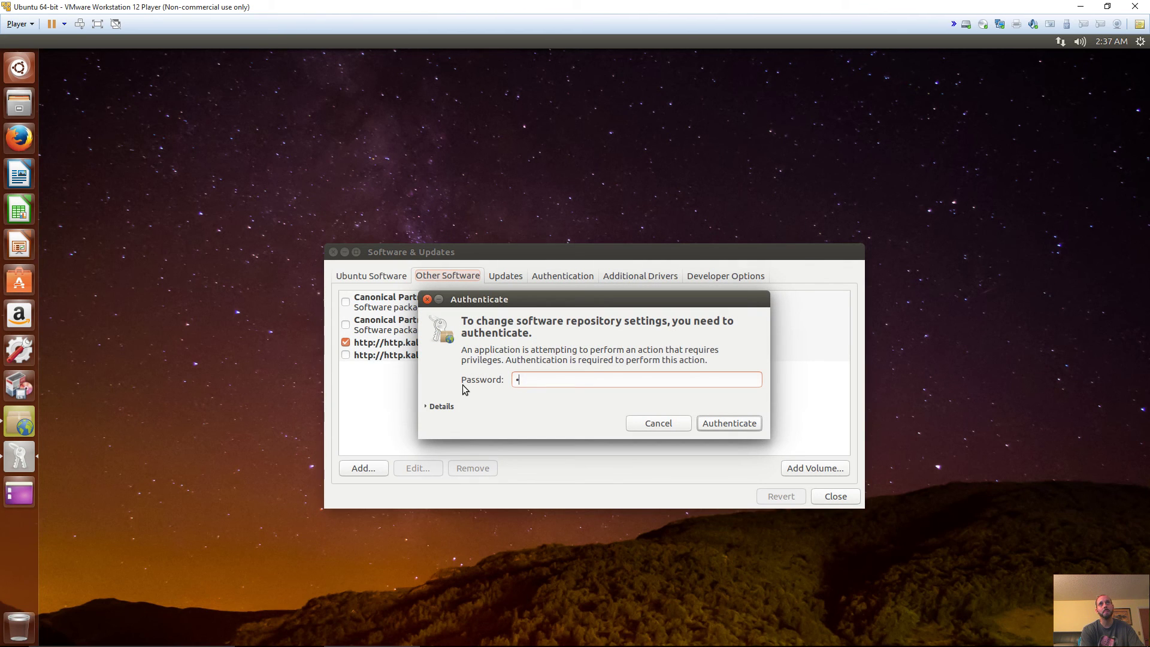
pyautogui.write('*')
pyautogui.press('Return')
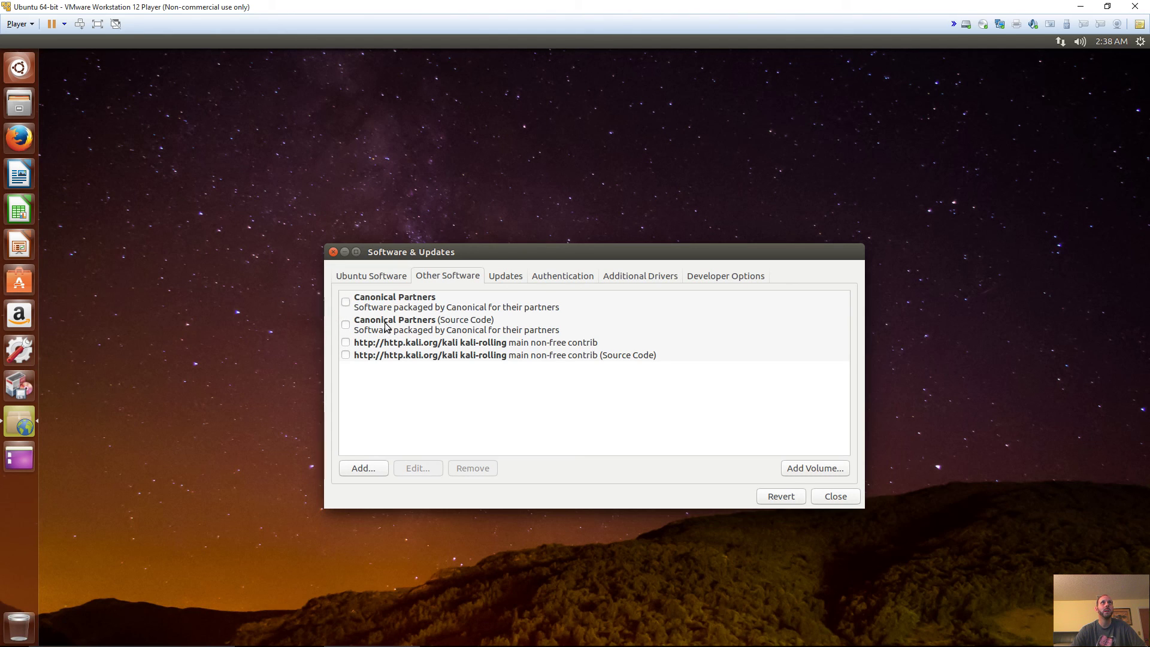
# Step: Close Software & Updates, reload the package information, and show the download details
pyautogui.click(835, 496)
pyautogui.click(695, 439)
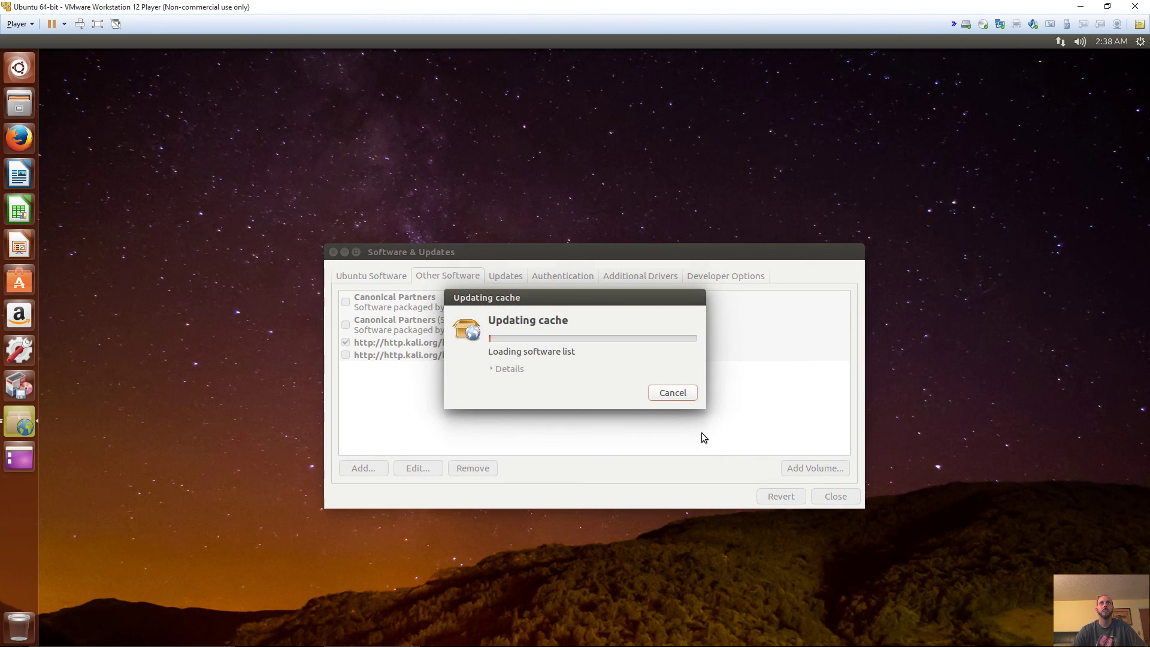
pyautogui.click(509, 369)
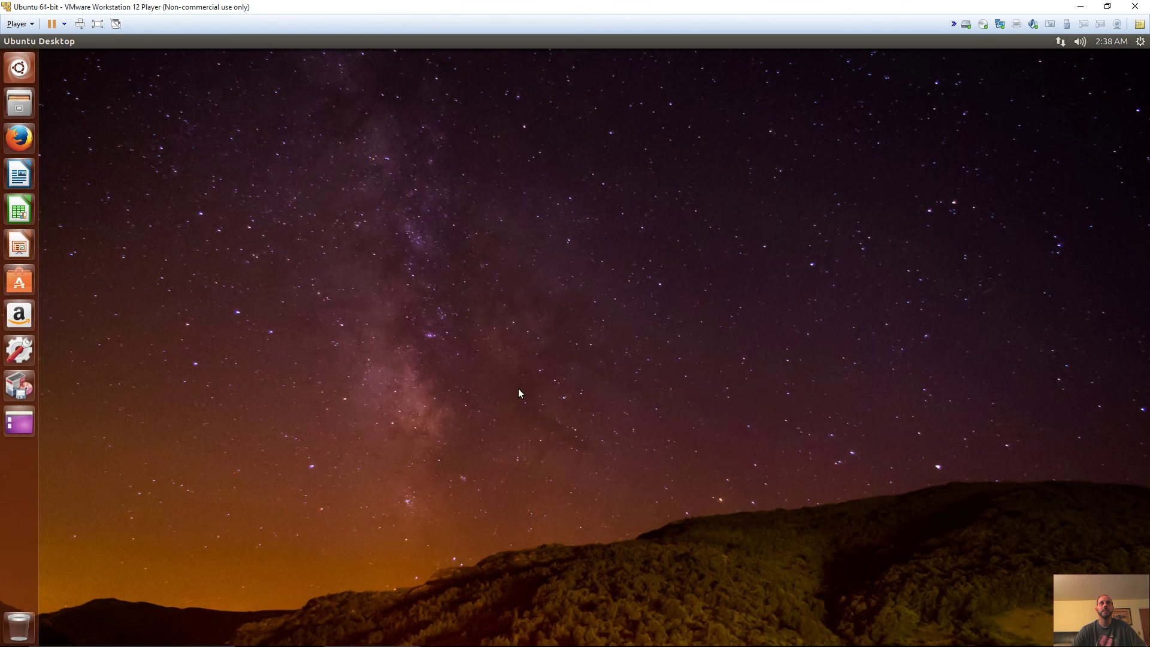
# Step: Start Synaptic Package Manager, authenticating with the account password
pyautogui.click(12, 378)
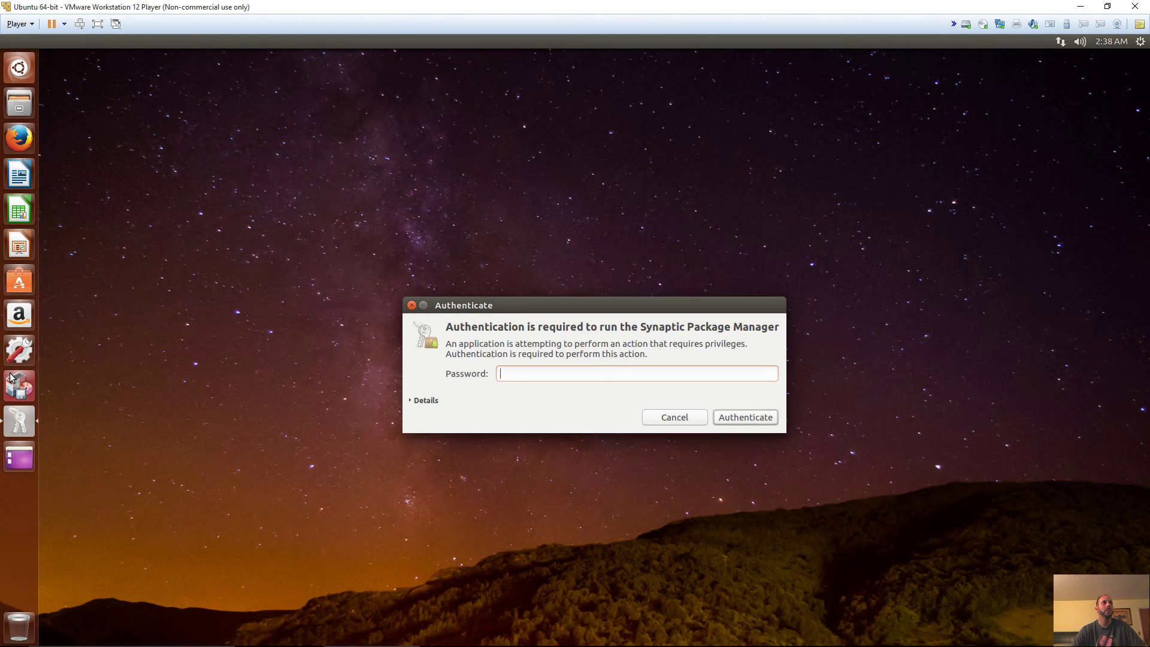
pyautogui.press('Return')
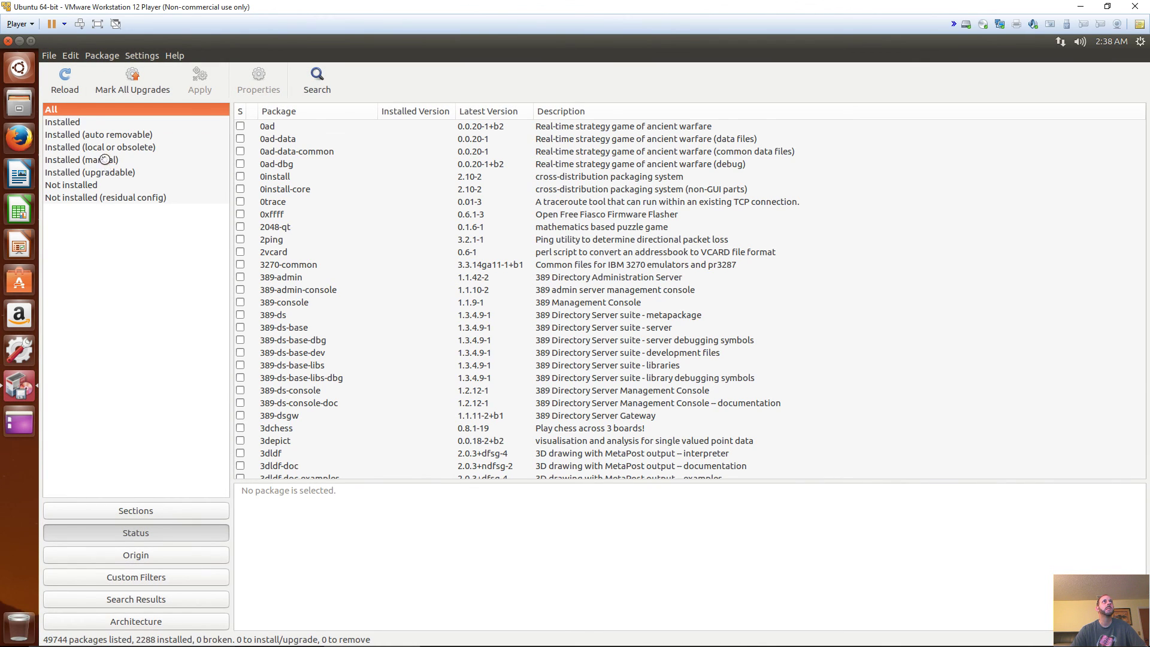
# Step: Filter to manually installed packages and view the casefile and cisco-auditing-tool descriptions
pyautogui.click(104, 159)
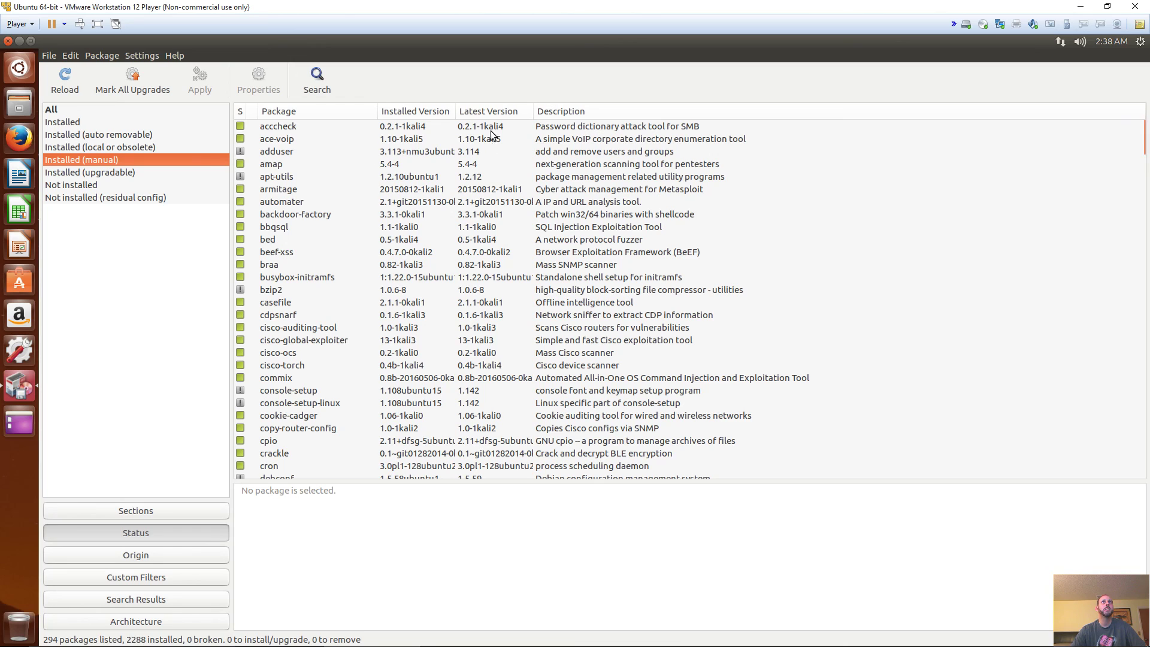
pyautogui.click(487, 304)
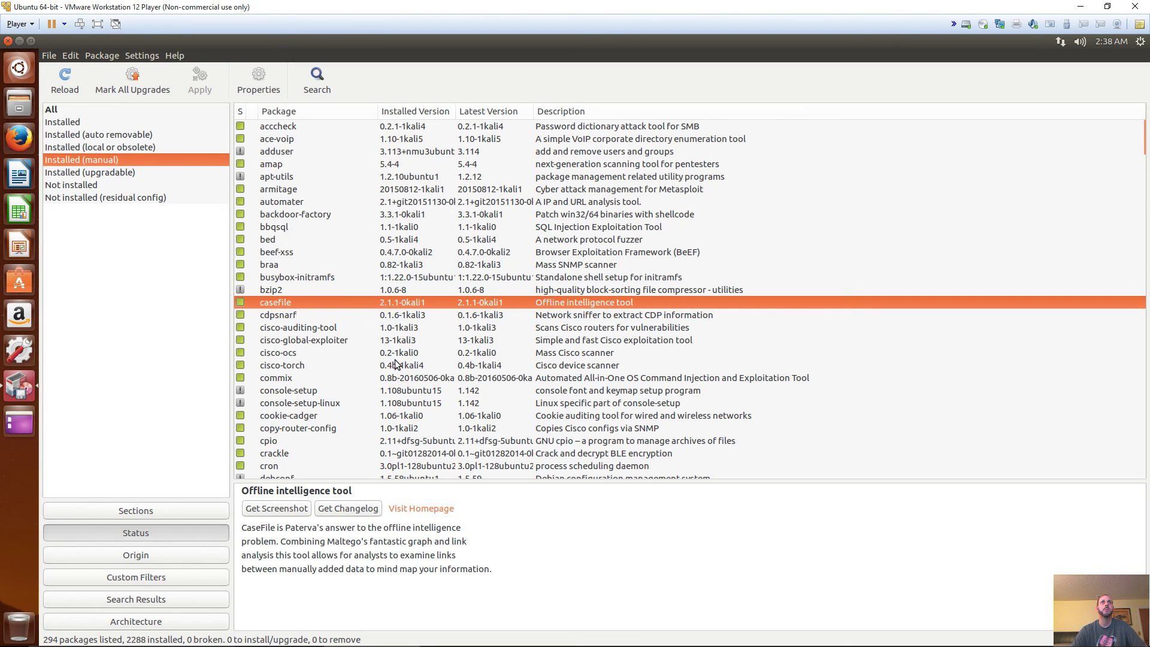
pyautogui.click(471, 329)
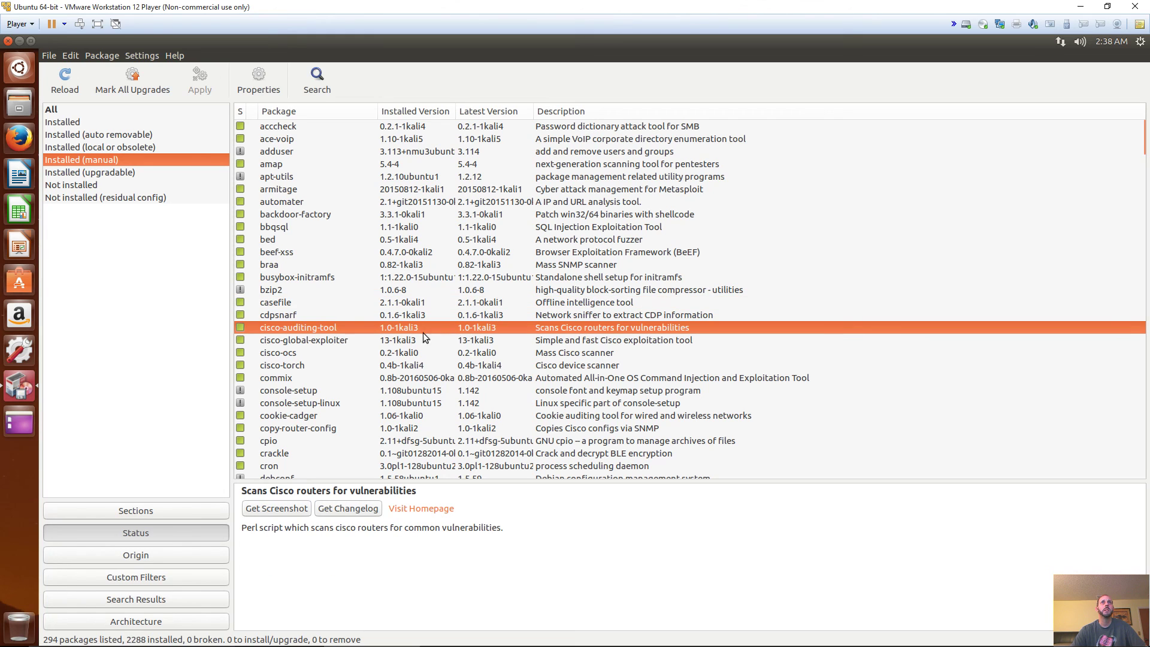
pyautogui.press('Num_Lock')
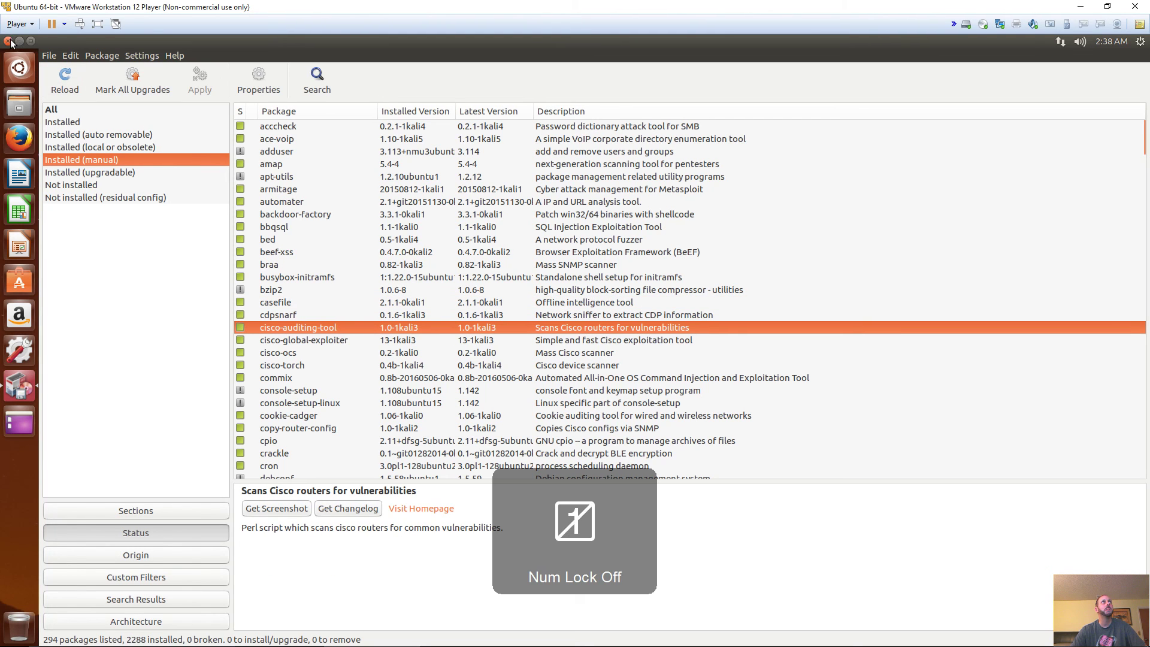
# Step: Close Synaptic, reopen Software & Updates, and disable the kali-rolling source with authentication
pyautogui.click(7, 42)
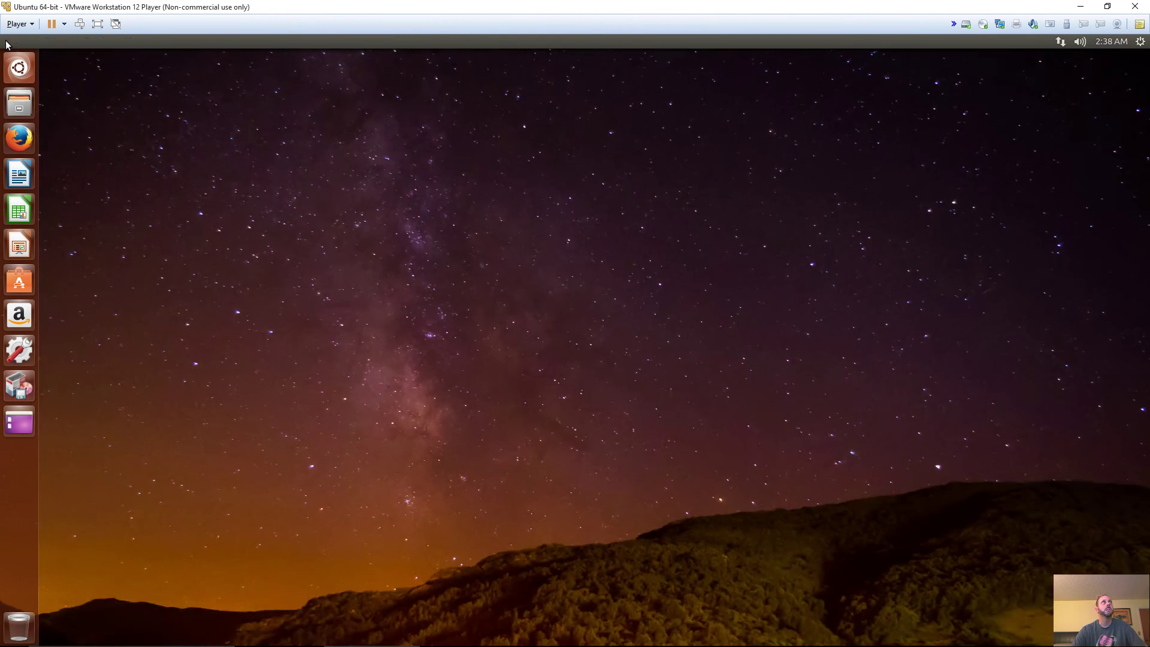
pyautogui.press('super')
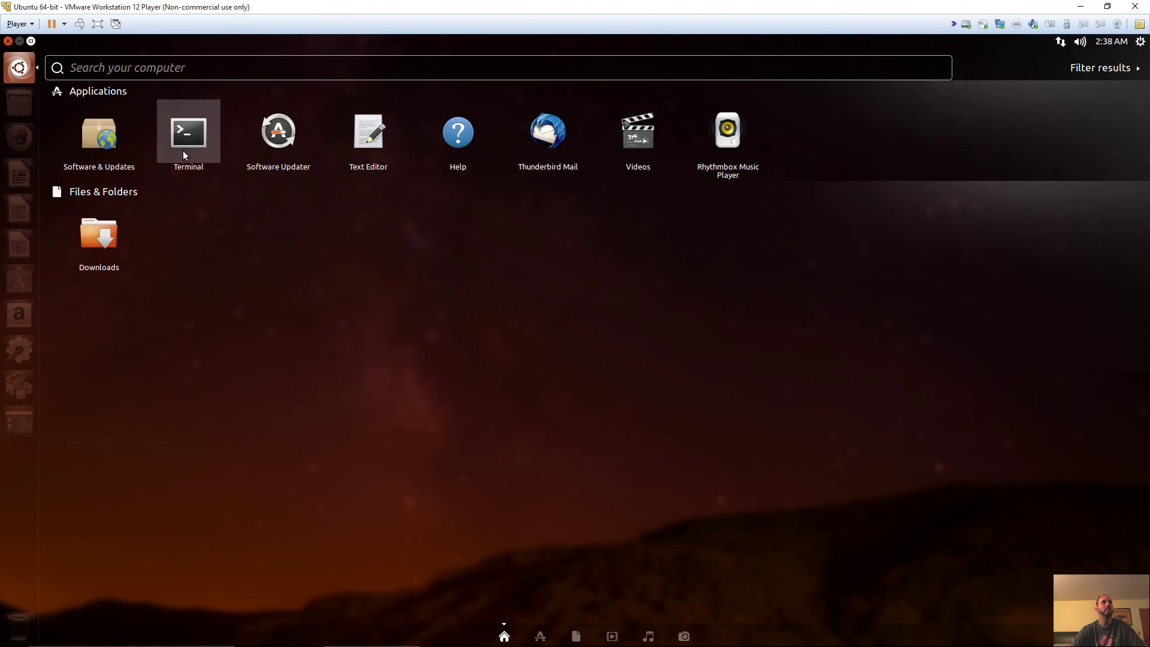
pyautogui.click(92, 150)
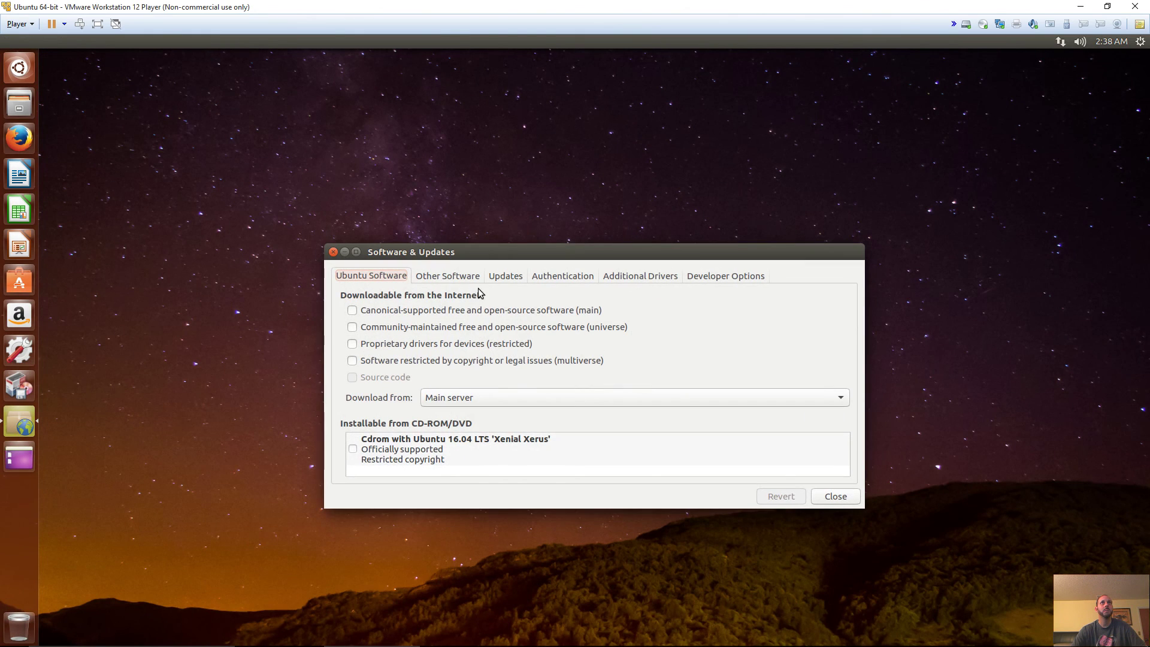
pyautogui.click(463, 279)
pyautogui.click(351, 344)
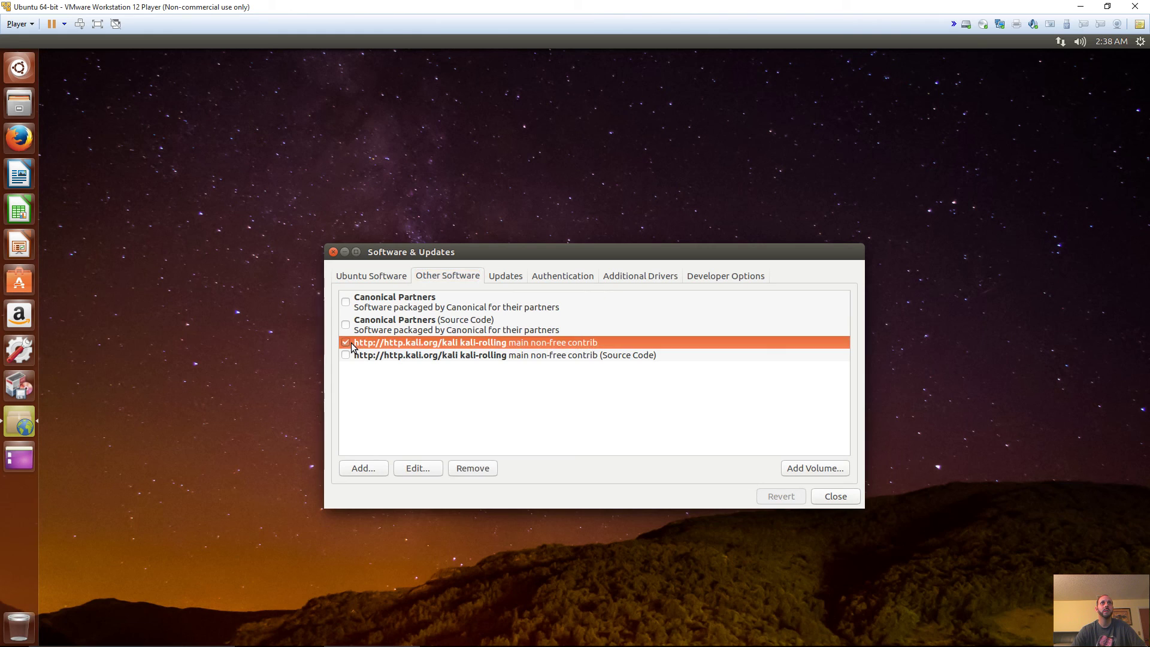
pyautogui.press('Return')
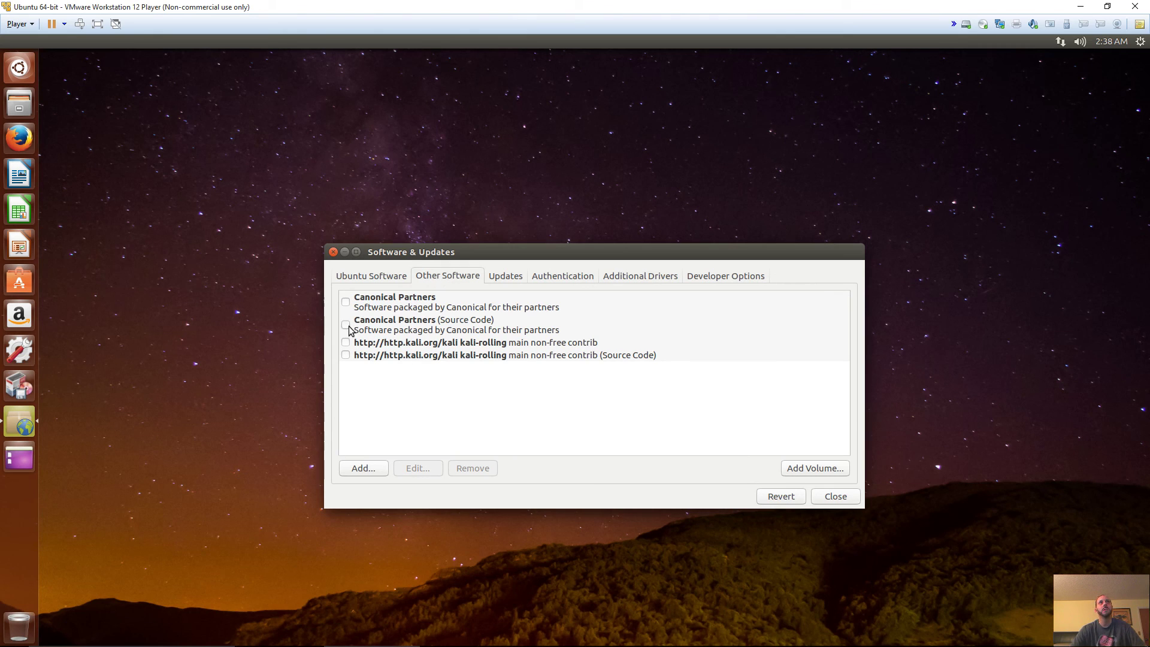
# Step: Enable the main, universe, restricted and multiverse Ubuntu repositories
pyautogui.click(345, 301)
pyautogui.click(362, 277)
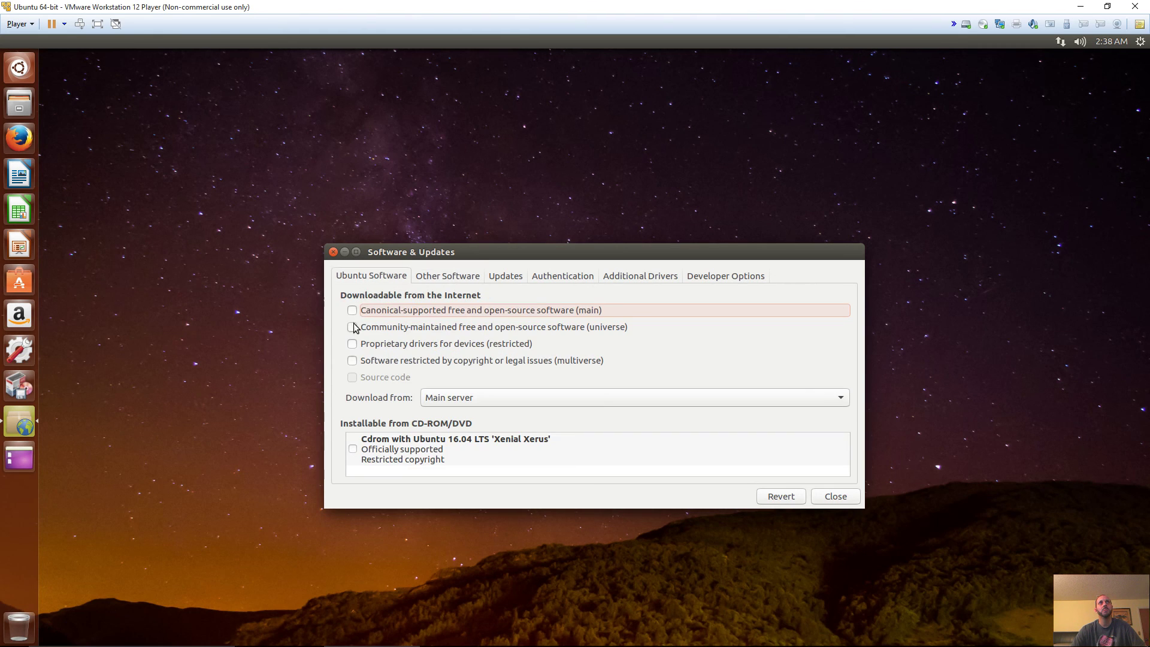
pyautogui.click(351, 311)
pyautogui.click(352, 327)
pyautogui.click(352, 344)
pyautogui.click(352, 361)
# Step: Enable security, recommended and backports updates, then close and reload the package cache
pyautogui.click(506, 278)
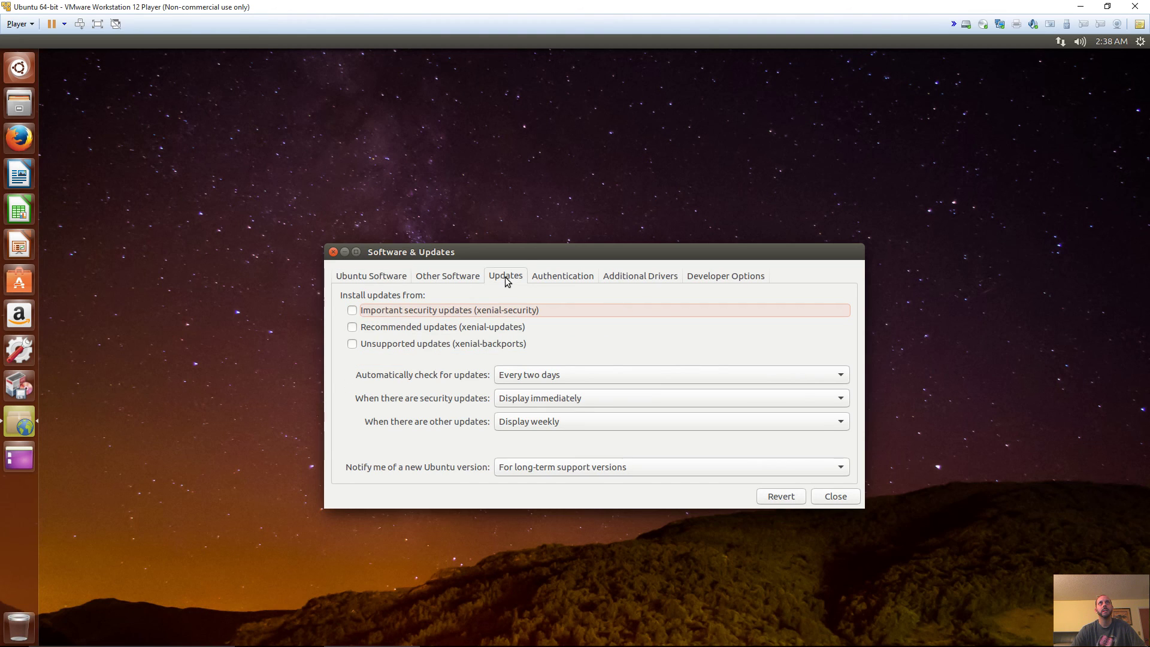
pyautogui.click(352, 311)
pyautogui.click(351, 327)
pyautogui.click(352, 344)
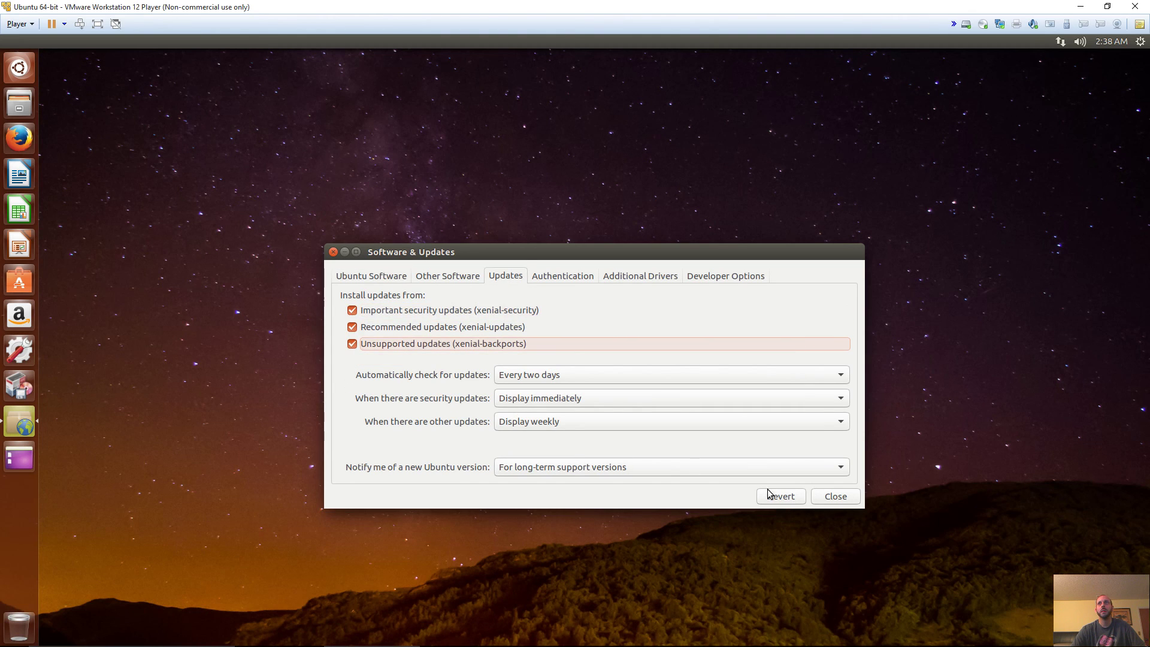
pyautogui.click(832, 498)
pyautogui.click(696, 441)
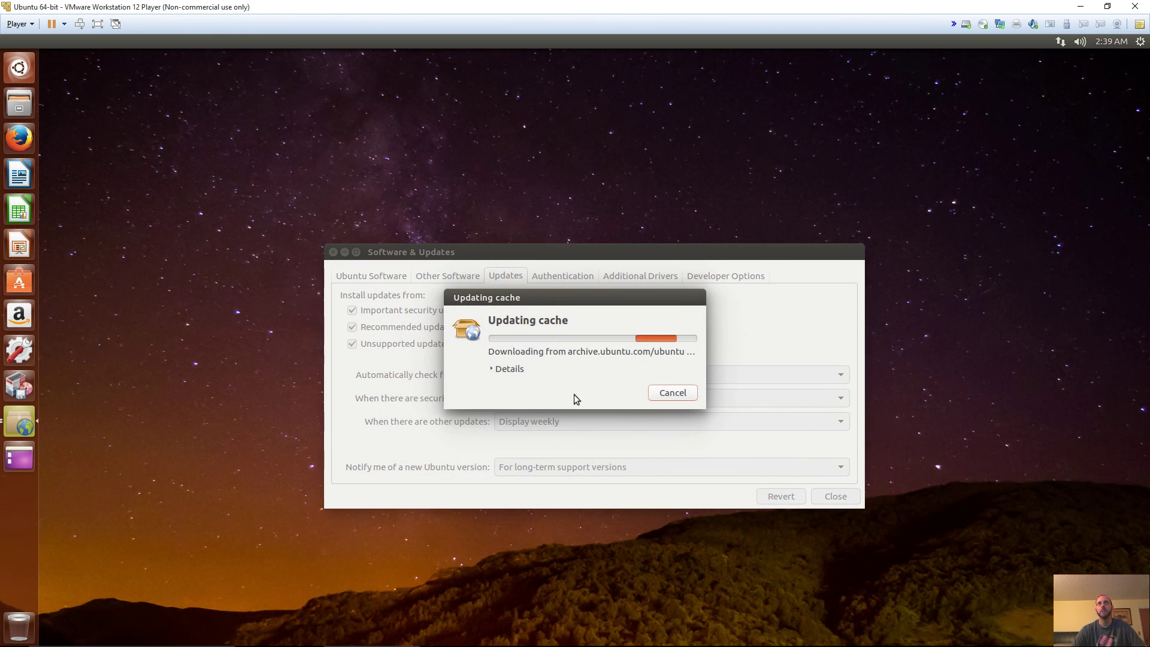
# Step: Expand the Updating cache details to watch package lists download from archive.ubuntu.com
pyautogui.click(497, 368)
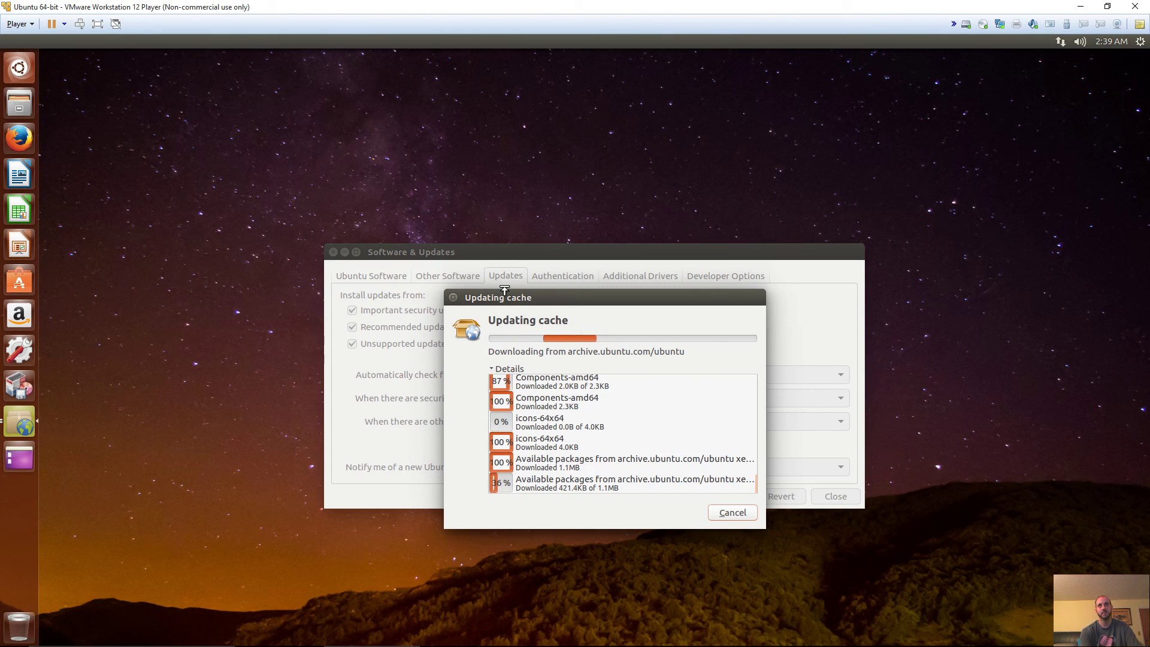
pyautogui.press('Num_Lock')
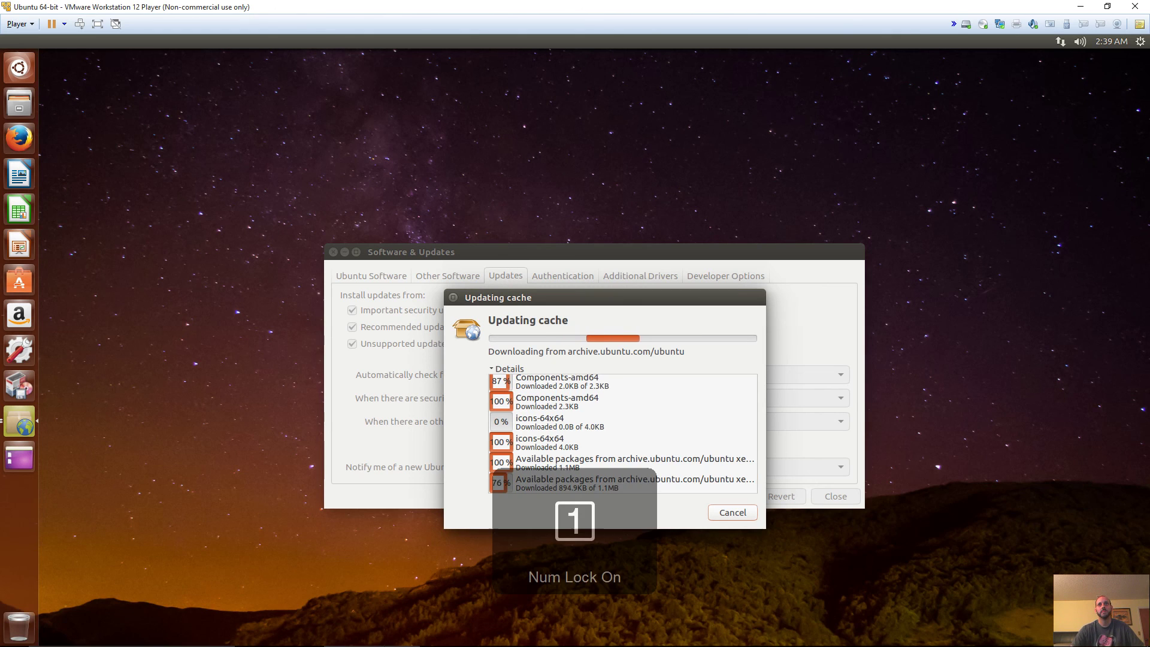